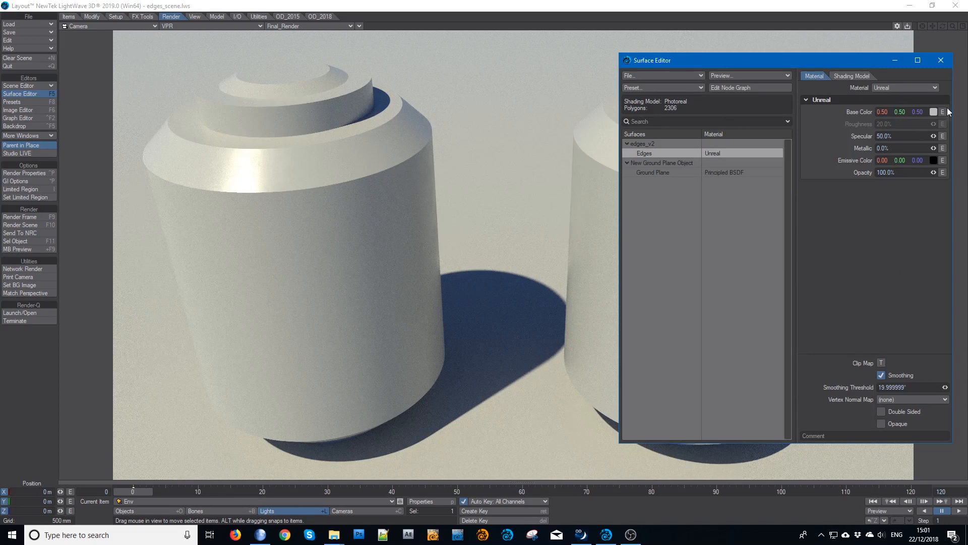
- Open the Edges surface's node graph and view brushed_normal.png at full size from the Image Editor
left_click(758, 87)
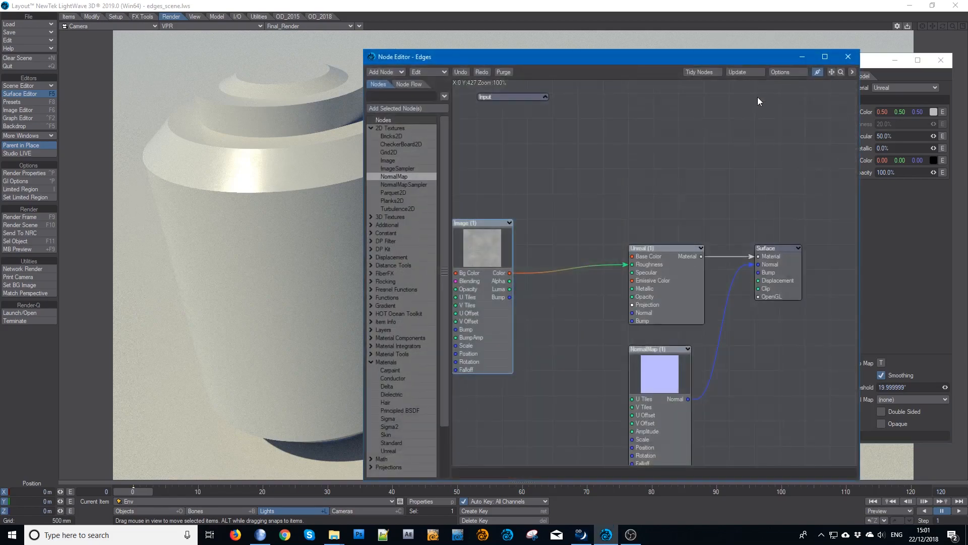
left_click_drag(489, 226, 489, 200)
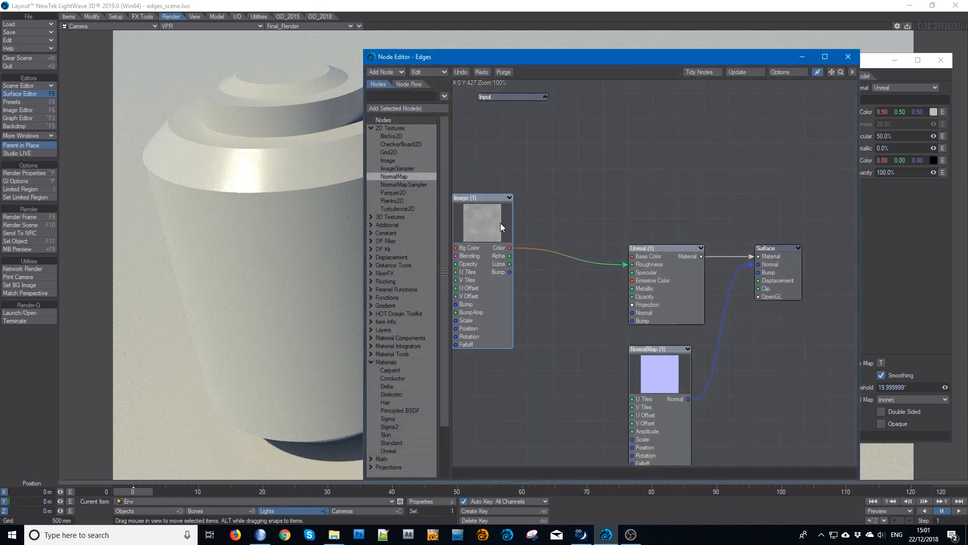
left_click(20, 109)
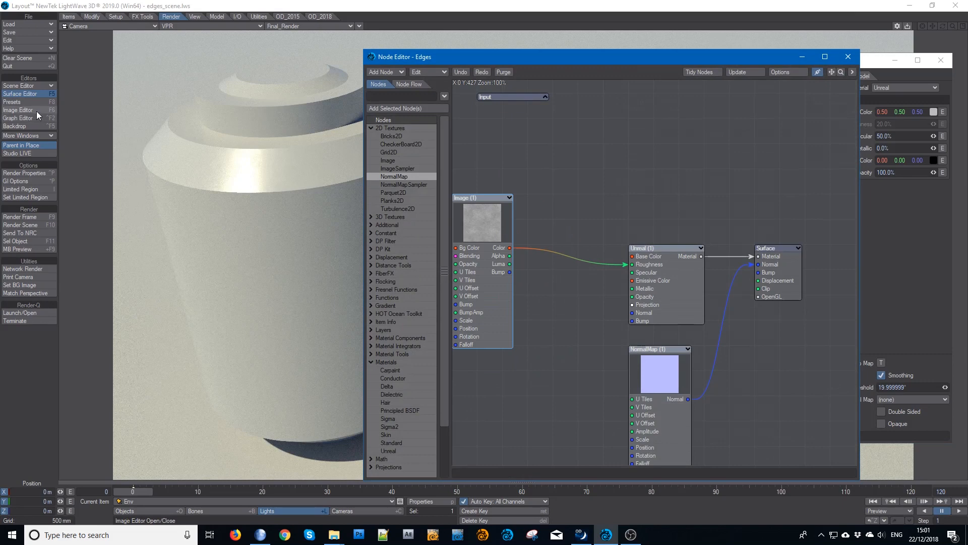
double_click(701, 175)
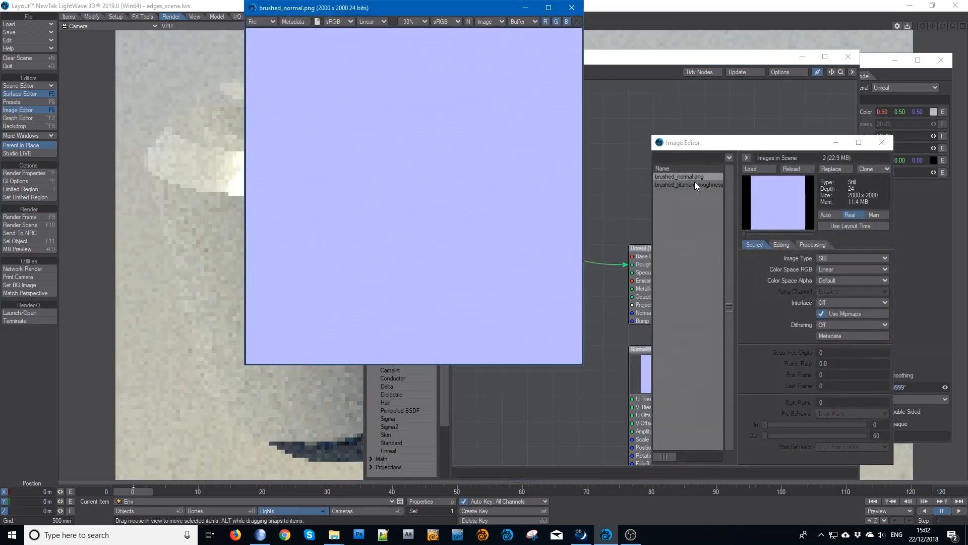
- Examine brushed_titanium_roughness.png and its RGB color space setting, and return to the Edges node graph
left_click(692, 188)
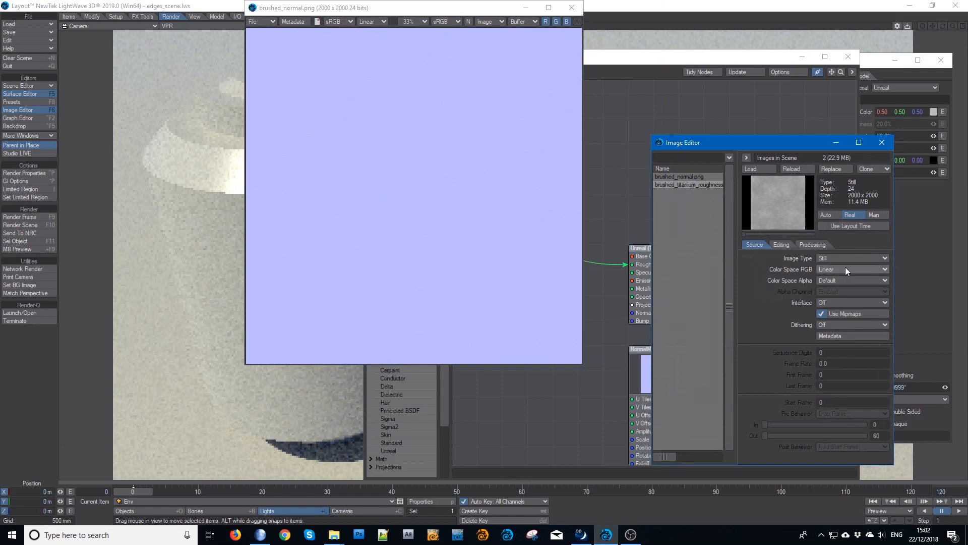
double_click(685, 186)
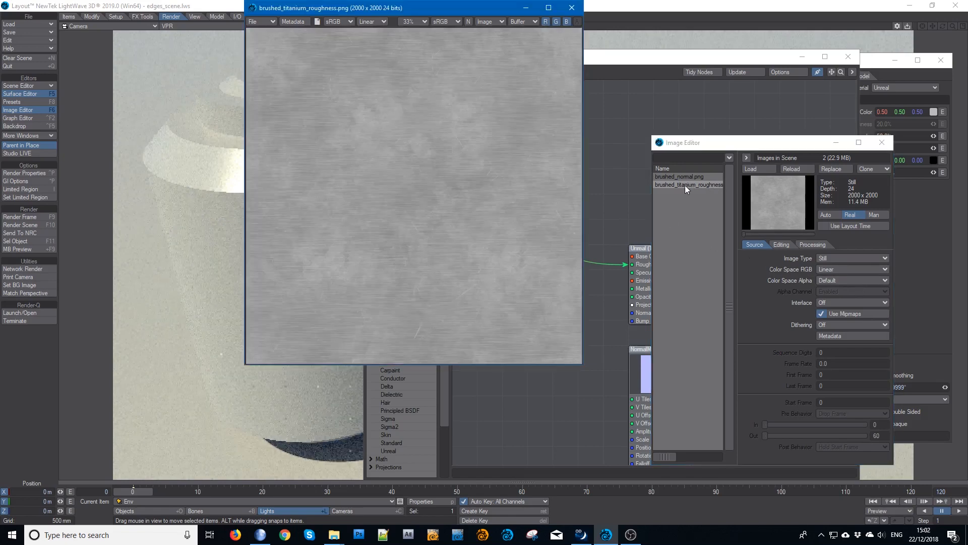
left_click(840, 269)
left_click(840, 268)
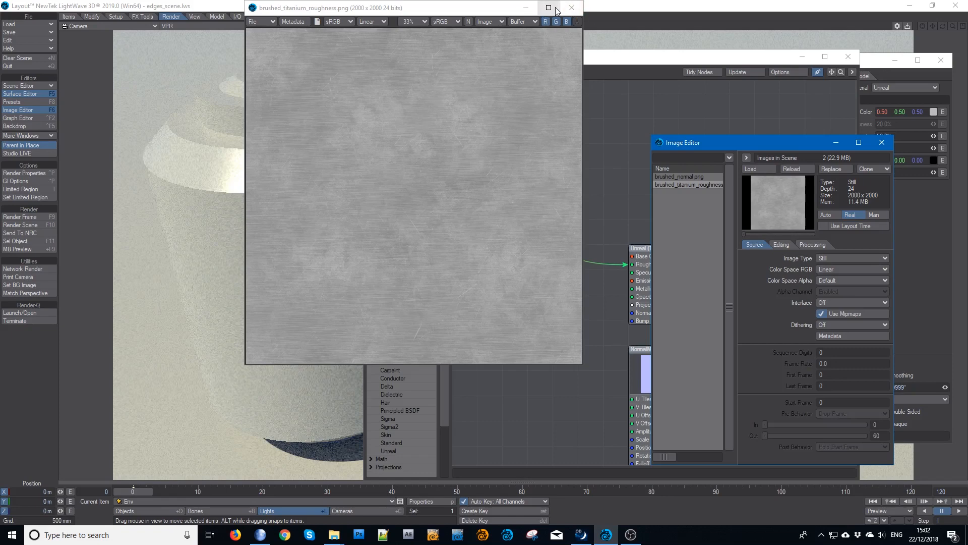
left_click(578, 10)
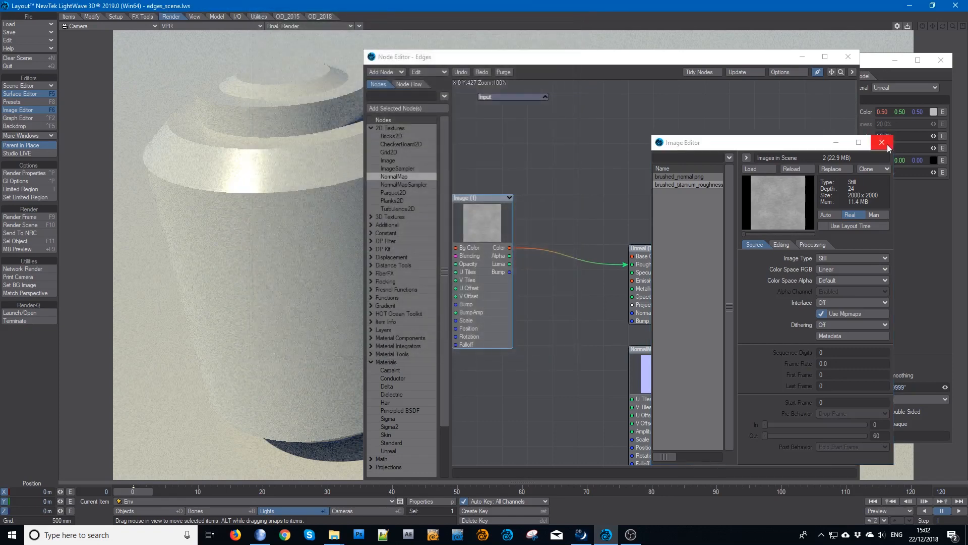
left_click(882, 143)
left_click_drag(488, 220, 515, 245)
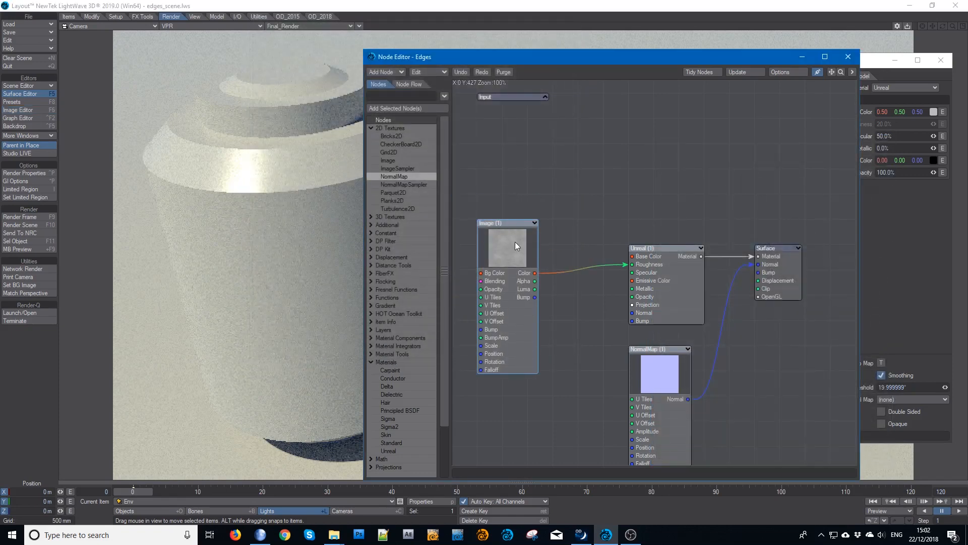
- Minimize the node graph and show the Specular_Direct buffer in the VPR preview
left_click(797, 60)
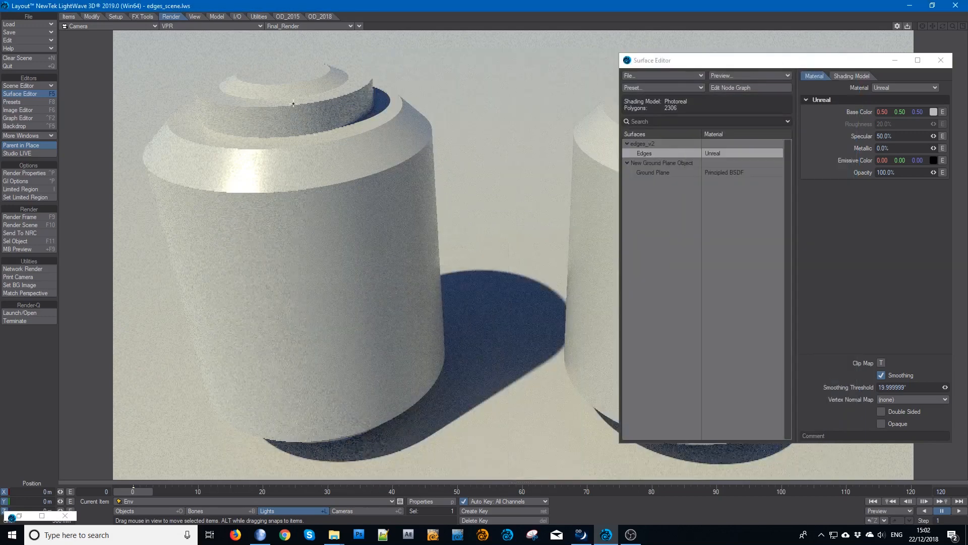
left_click(313, 26)
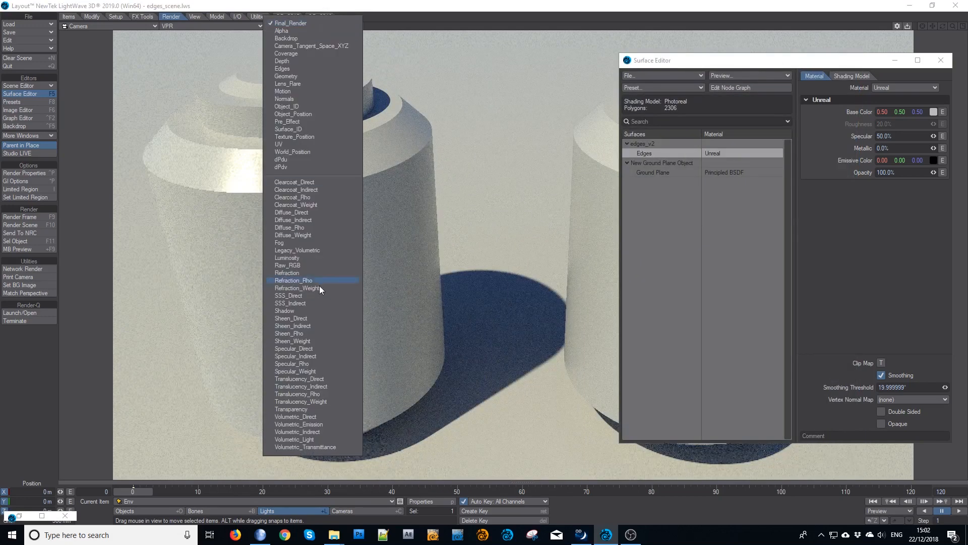
left_click(312, 348)
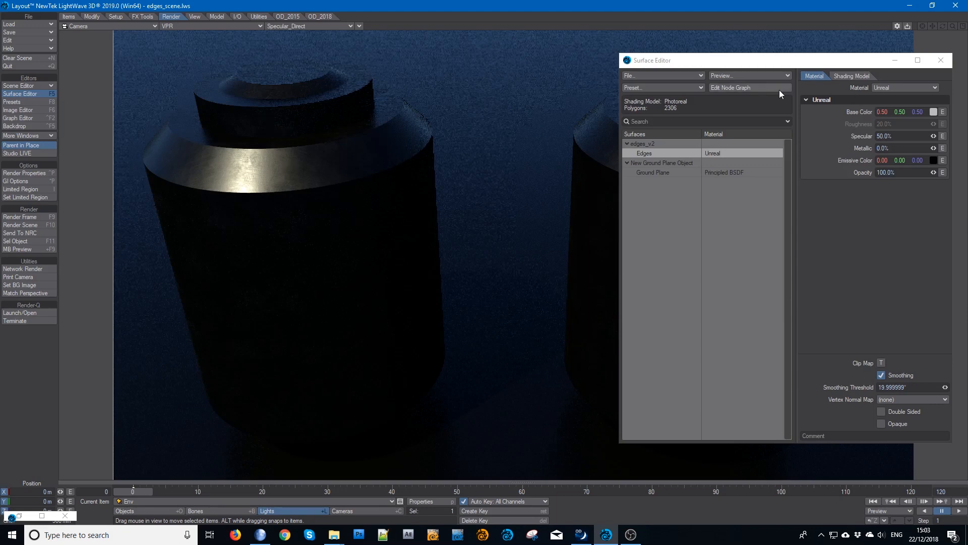
- Check the SunSky environment in the backdrop settings and switch the VPR preview back to Final_Render
left_click_drag(764, 65, 746, 55)
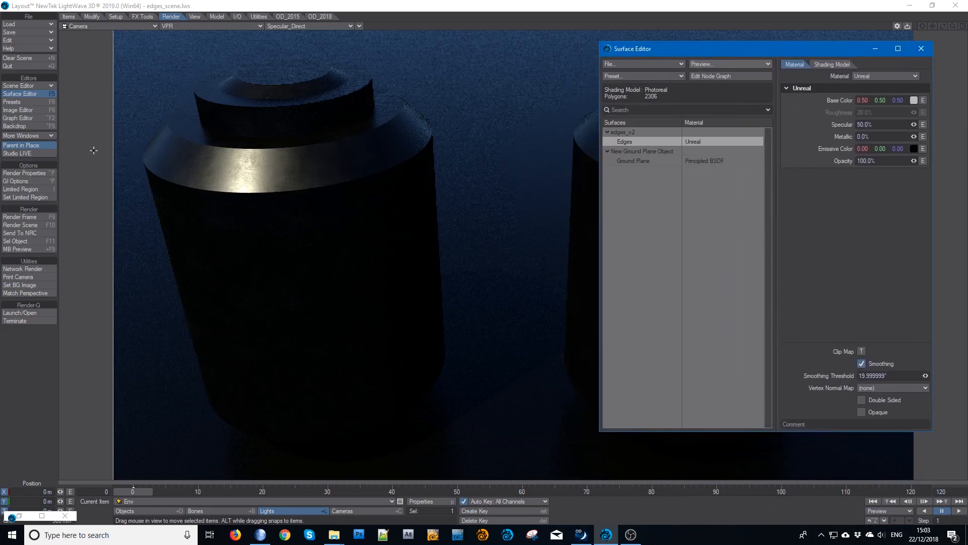
left_click(30, 126)
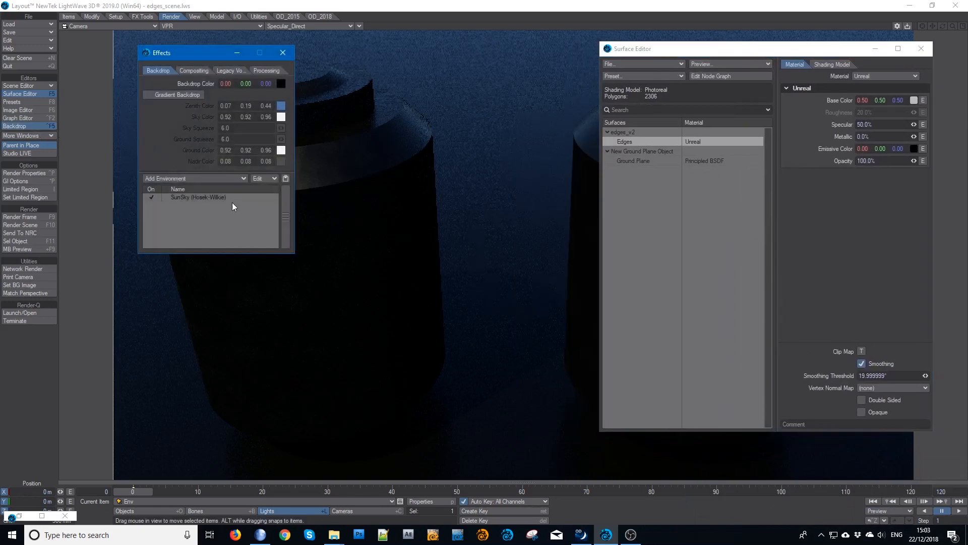
left_click(204, 197)
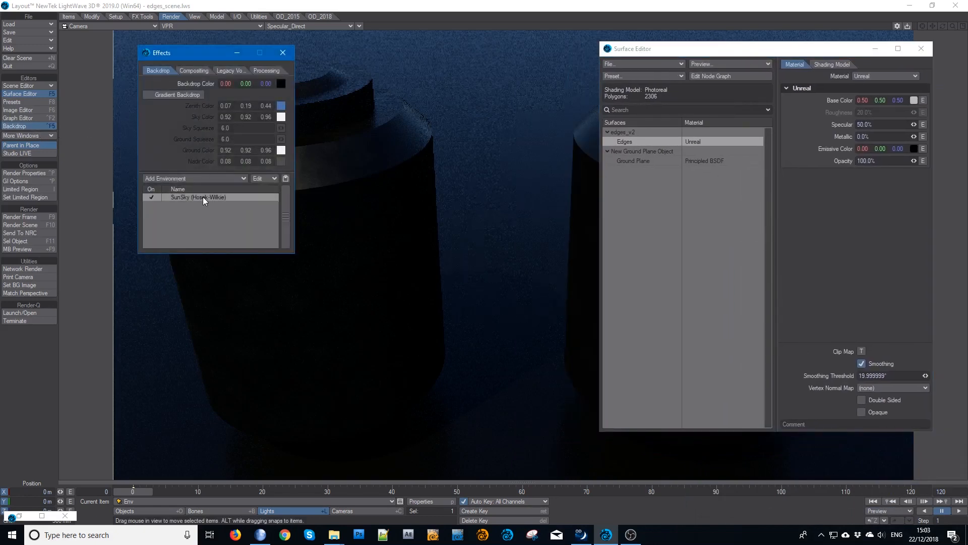
left_click(291, 54)
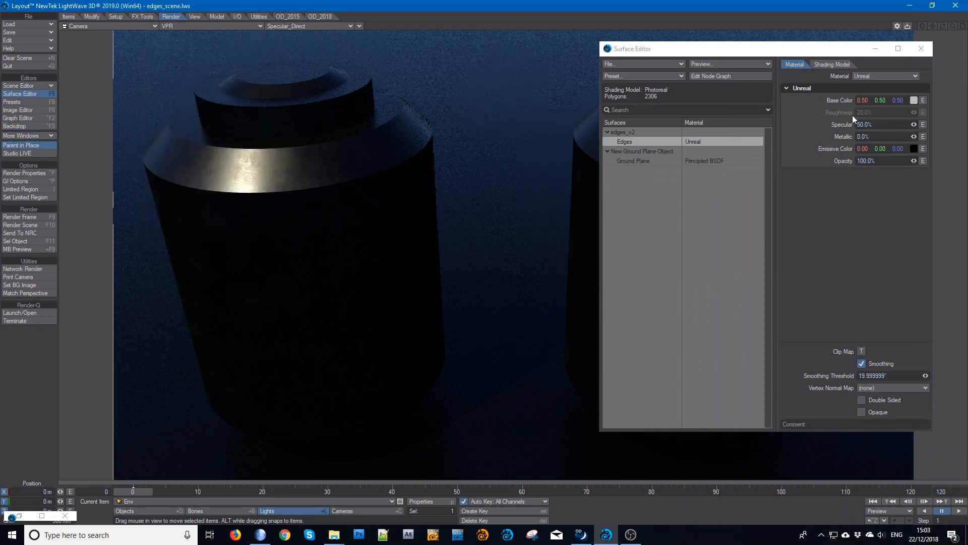
left_click(331, 28)
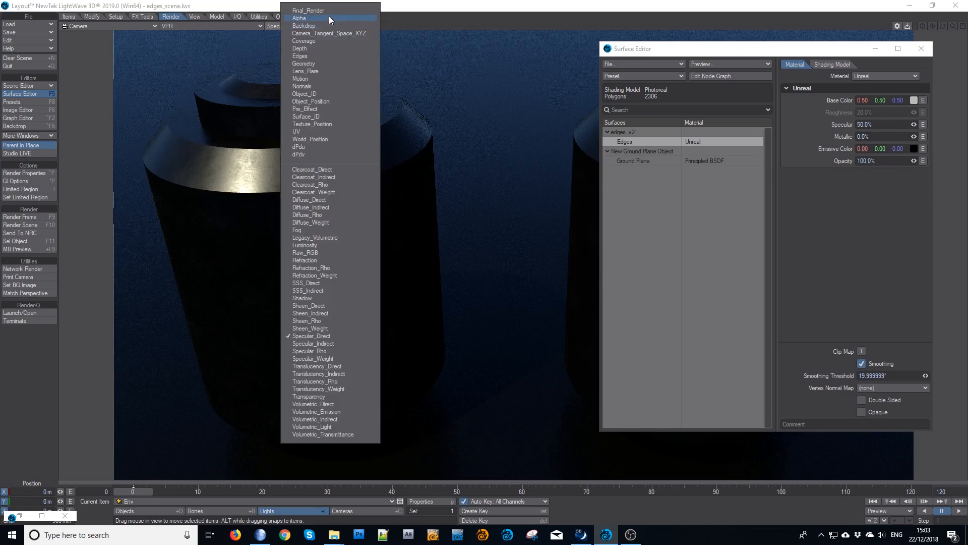
left_click(327, 13)
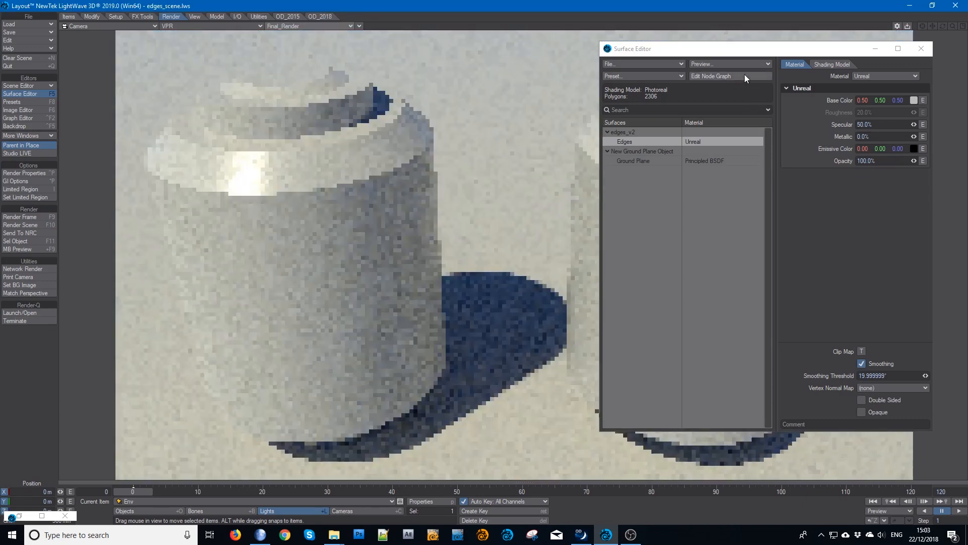
- Add an EdgeShader node from the Tools category to the Edges surface graph and place it above the Unreal node
left_click(744, 76)
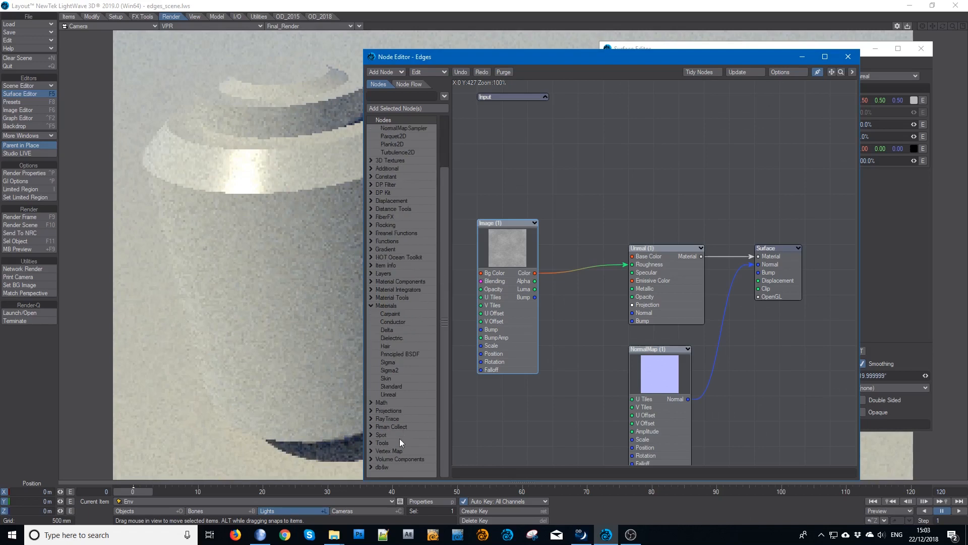
left_click(371, 443)
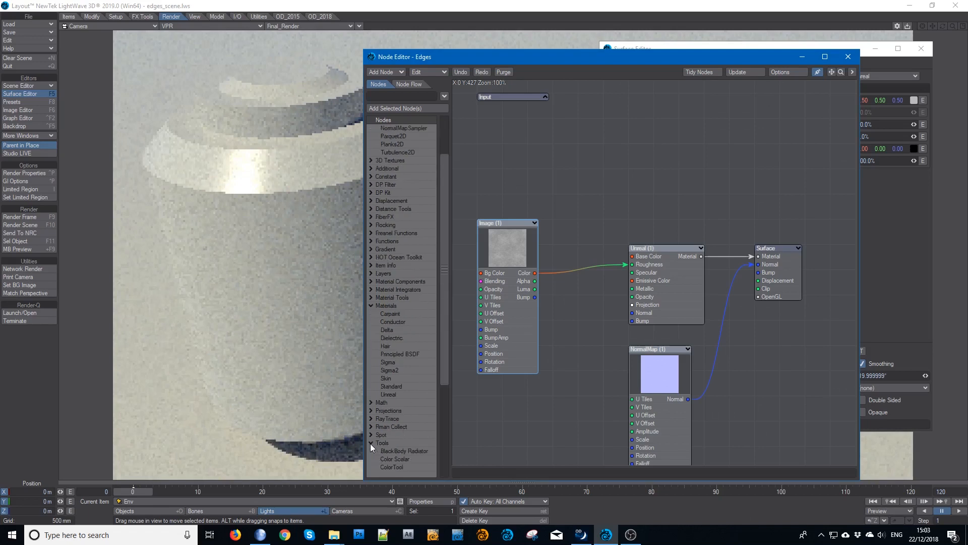
scroll(383, 422, "down", 6)
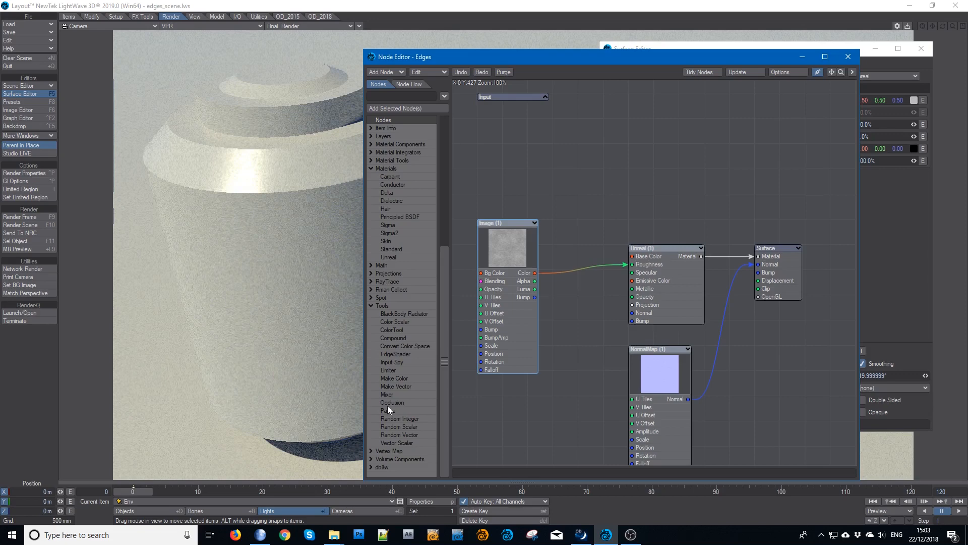
double_click(396, 354)
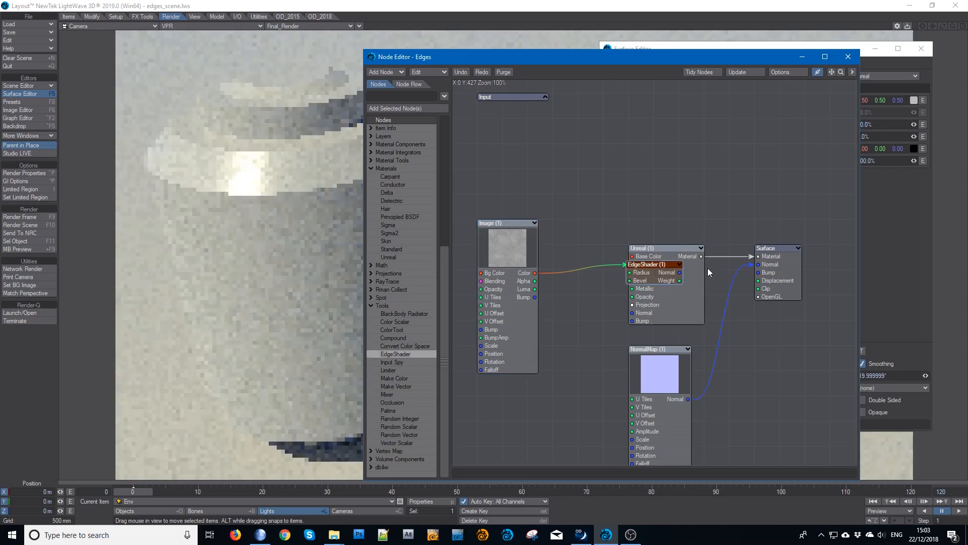
left_click_drag(661, 282, 661, 190)
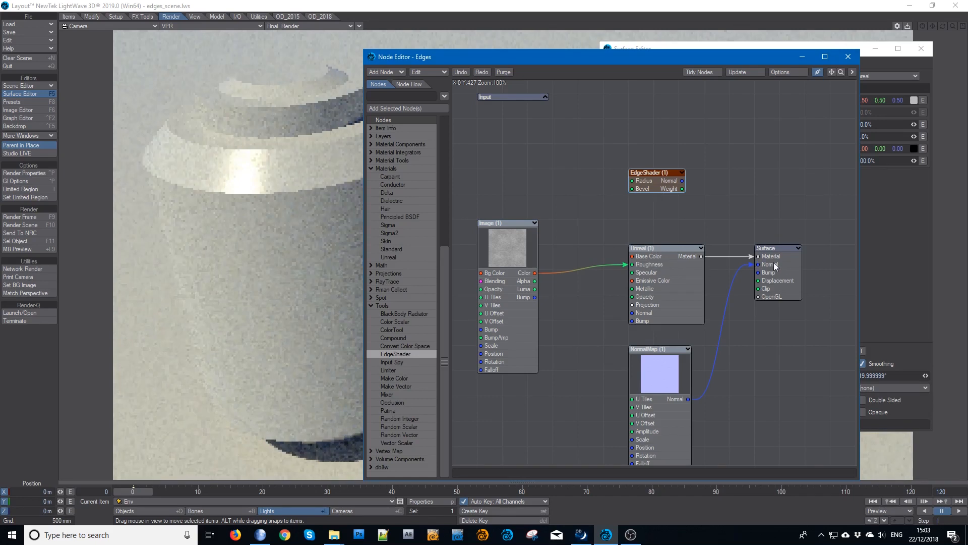
- Move the Surface node away from the Unreal node and connect the EdgeShader's Normal output to the Surface's Normal input
left_click_drag(783, 263, 832, 238)
left_click_drag(652, 281, 669, 266)
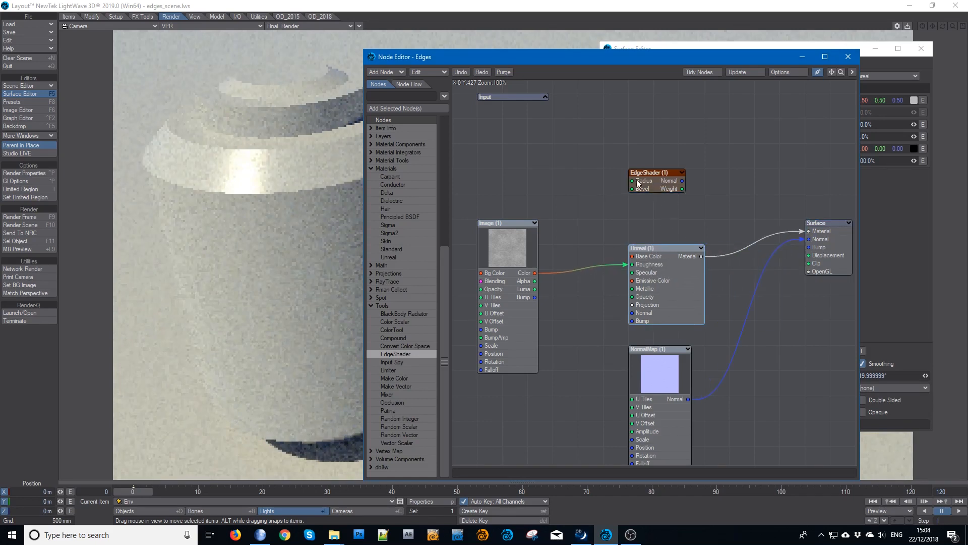
double_click(655, 176)
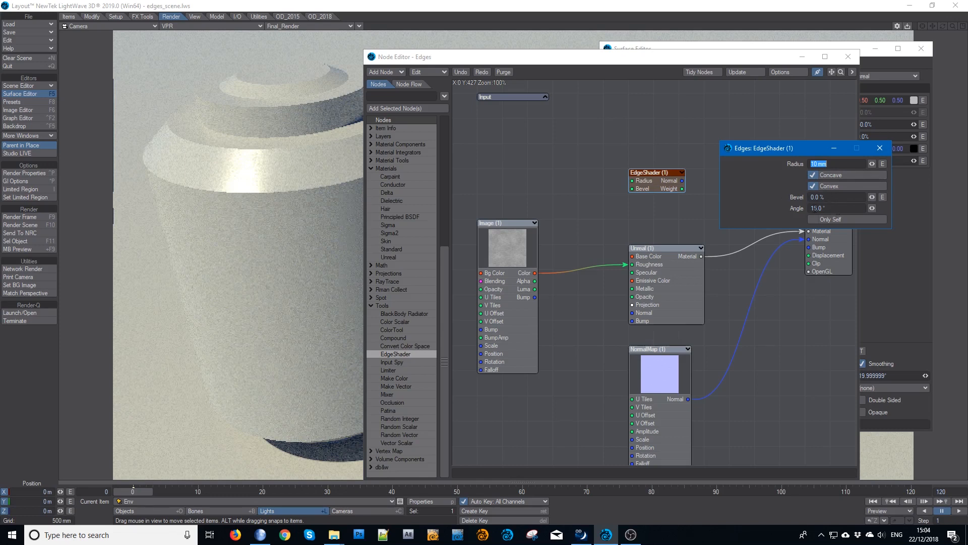
left_click(891, 148)
left_click_drag(684, 180, 810, 239)
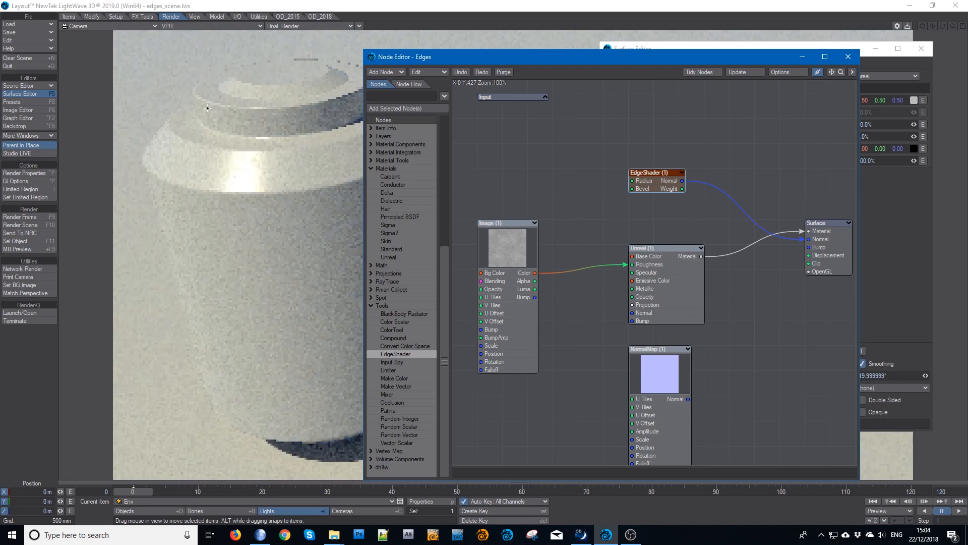
- Uncover the front cylinder in the render preview and review the EdgeShader node's settings
left_click_drag(403, 59, 549, 91)
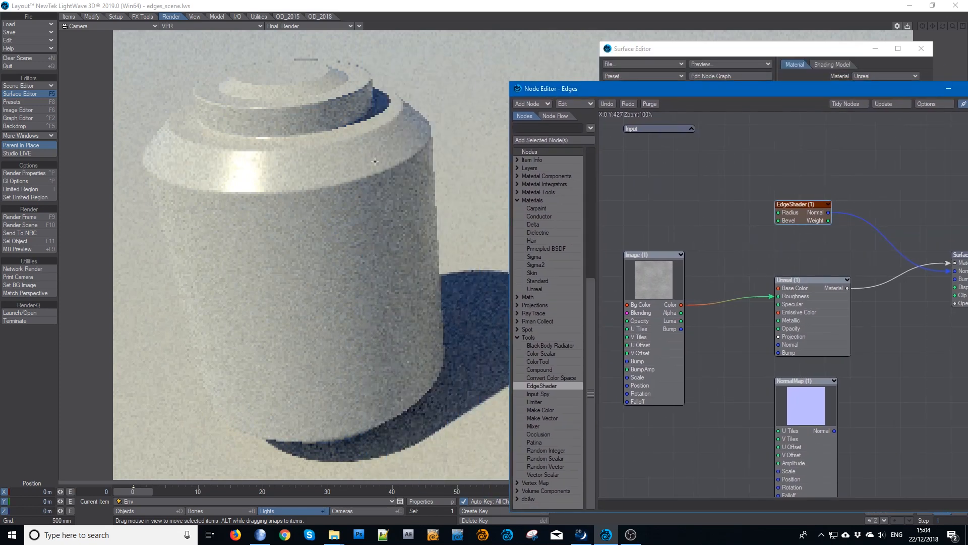
double_click(791, 216)
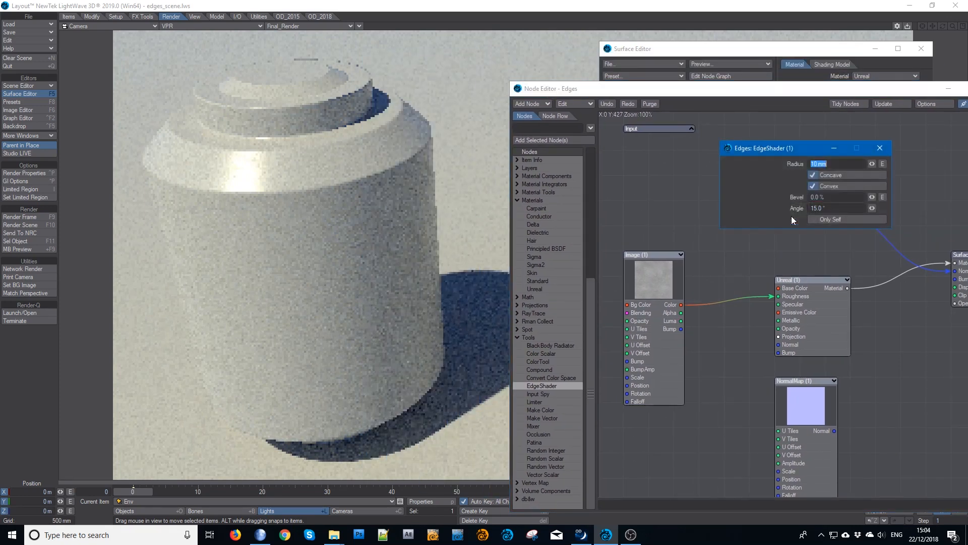
left_click(876, 150)
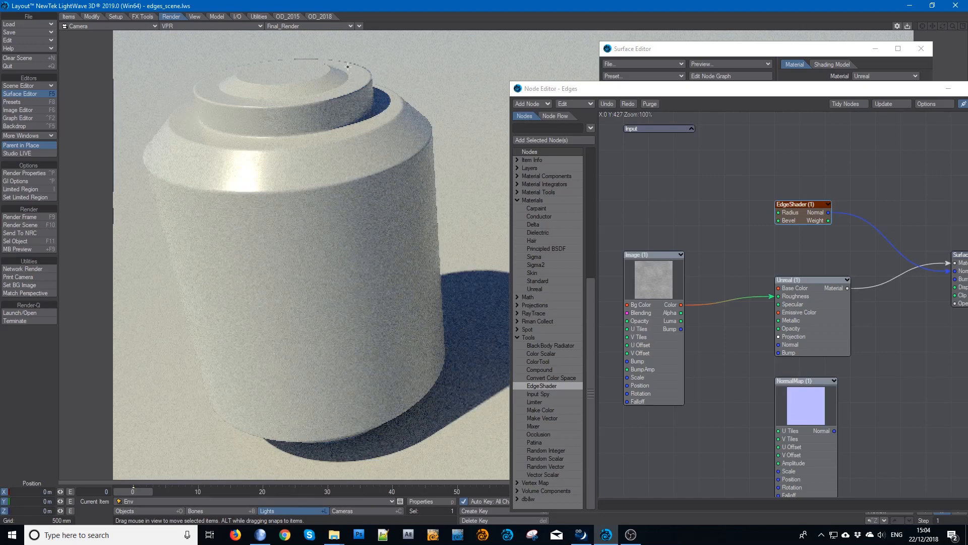
- Set the EdgeShader node's Radius to 8 mm
double_click(802, 204)
left_click(819, 164)
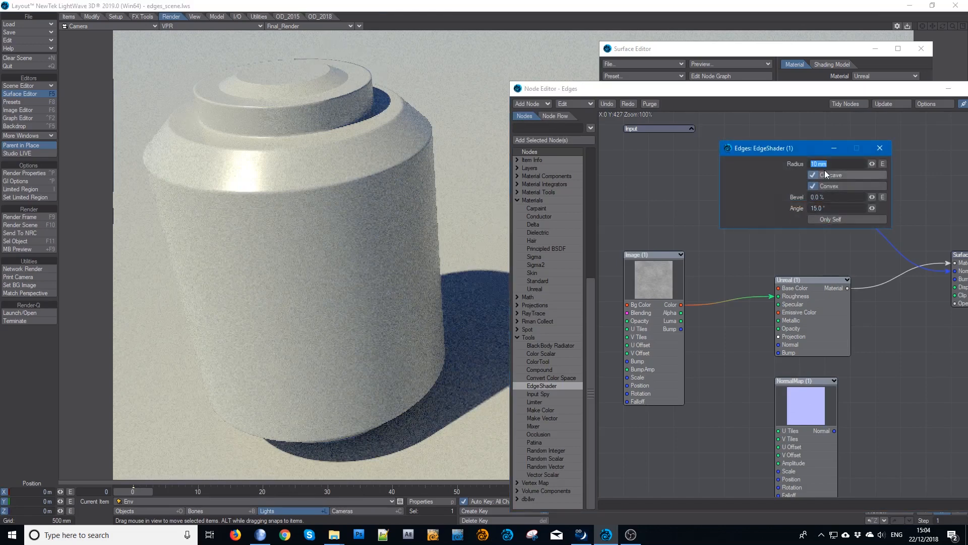
left_click_drag(817, 164, 810, 164)
type("8")
key("Tab")
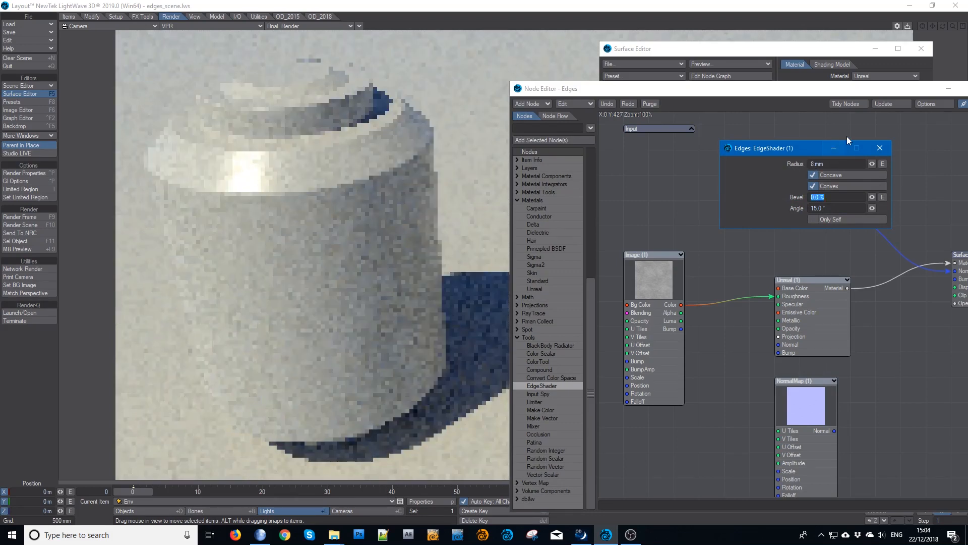
left_click(884, 153)
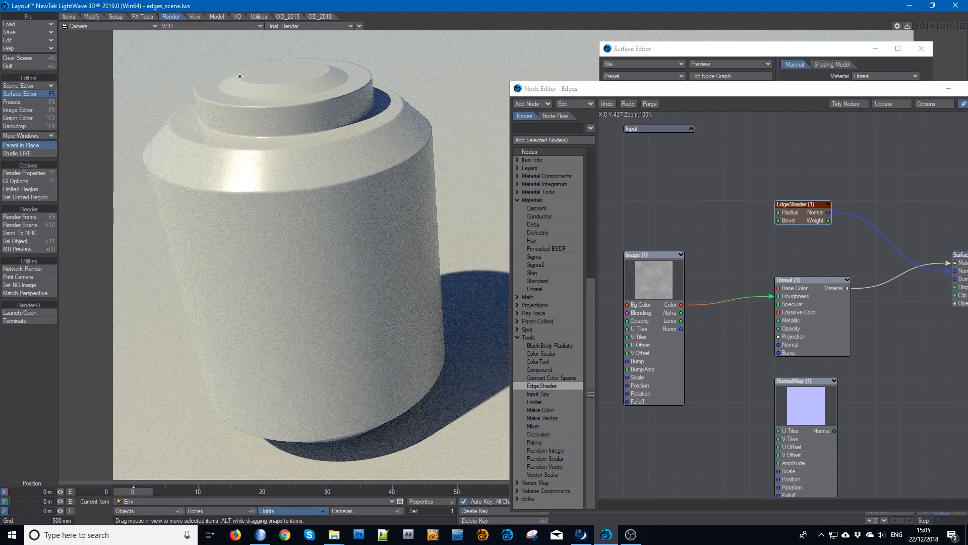
- Set the EdgeShader's Angle to 5° and move the node up, closer to the Surface node
double_click(803, 214)
left_click(795, 208)
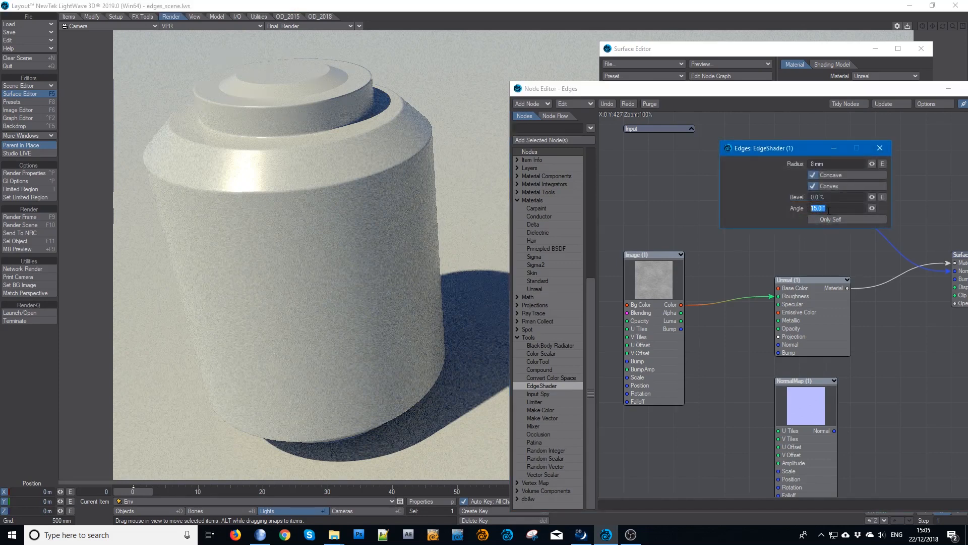
type("5")
left_click(880, 148)
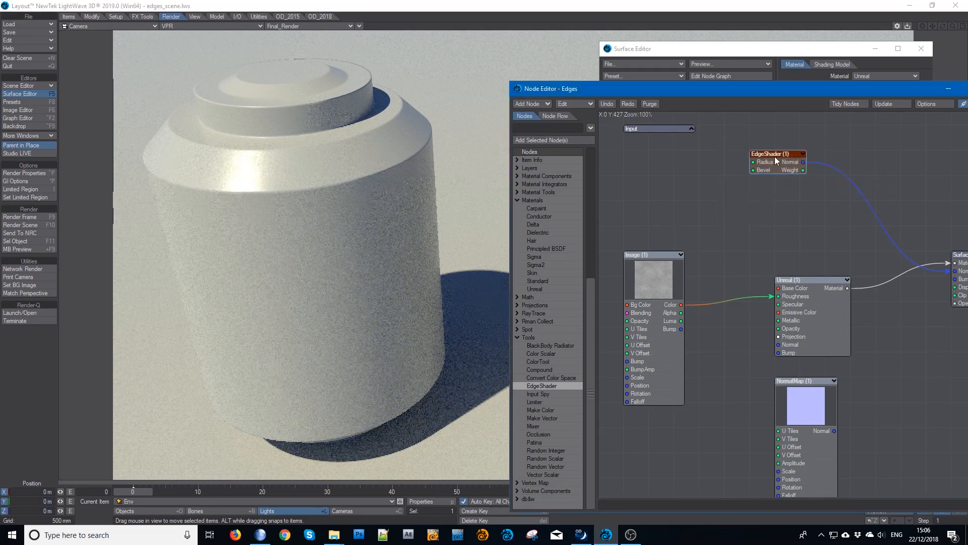
left_click_drag(789, 211, 865, 161)
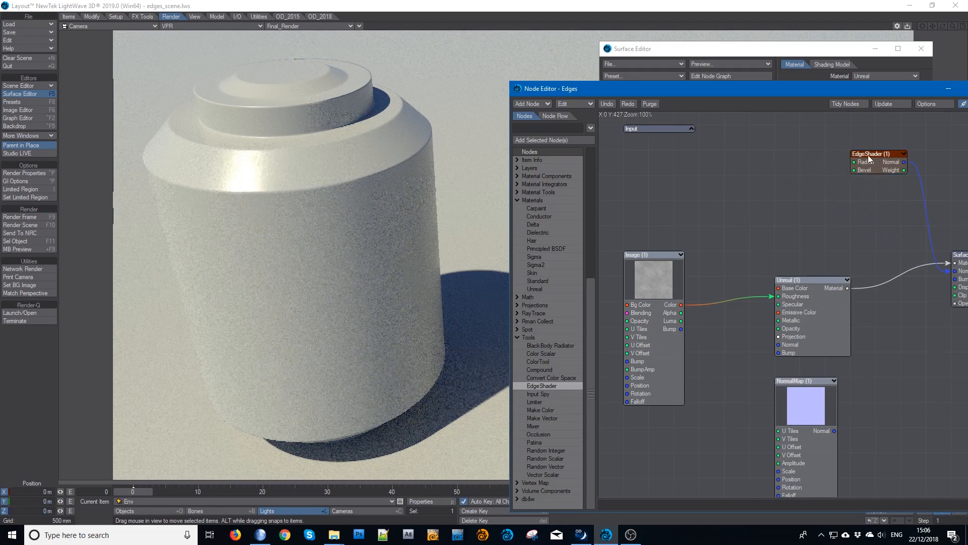
- Duplicate the EdgeShader node, place the copy above the Image node and connect its Weight output to the Unreal node's Base Color
key("ctrl+v")
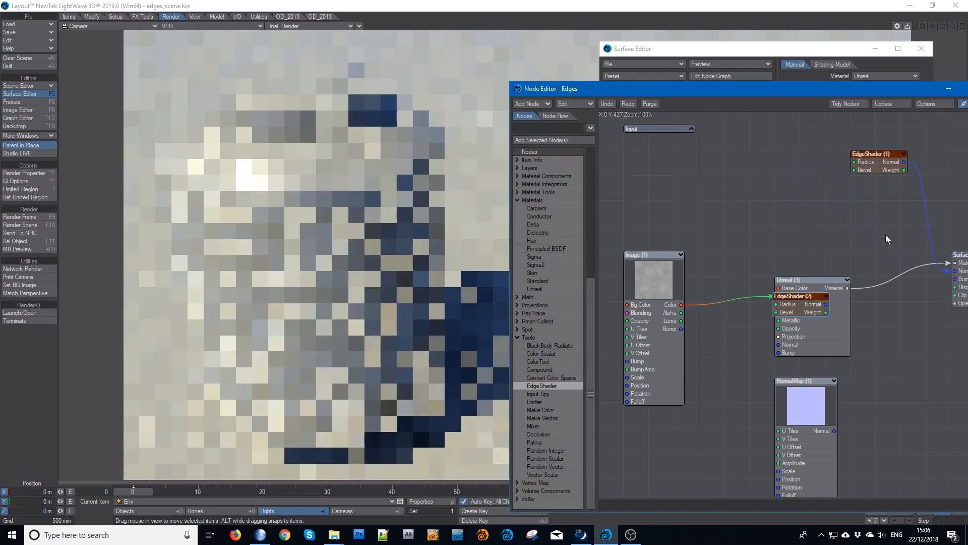
left_click_drag(806, 307, 782, 284)
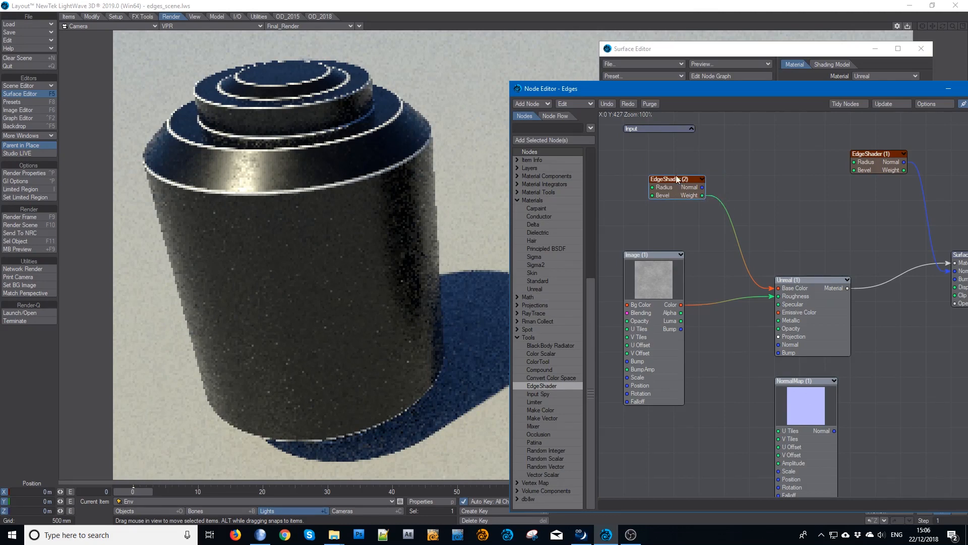
mouse_move(676, 179)
left_mouse_down()
mouse_move(674, 156)
mouse_move(676, 204)
mouse_move(661, 182)
left_mouse_up()
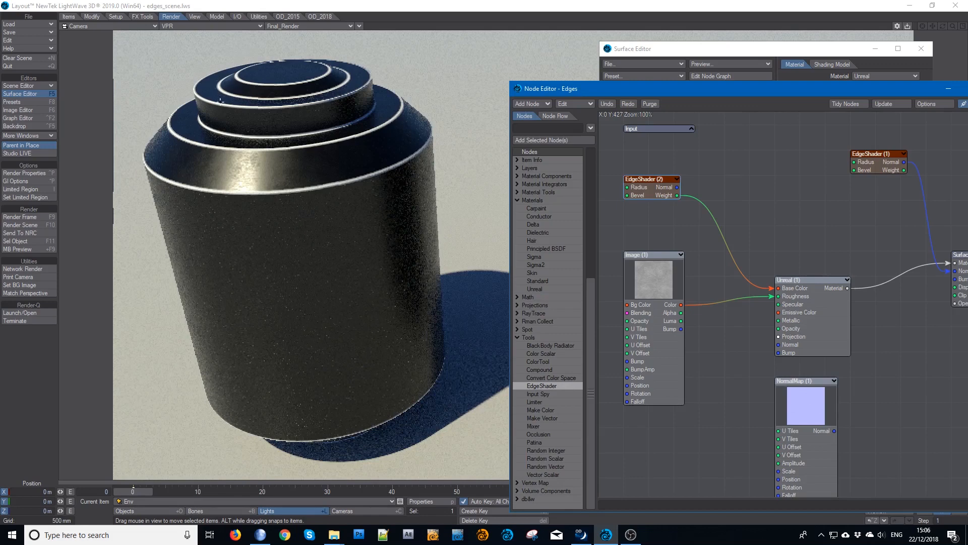
- Set the second EdgeShader node's Radius to 30 mm
double_click(650, 191)
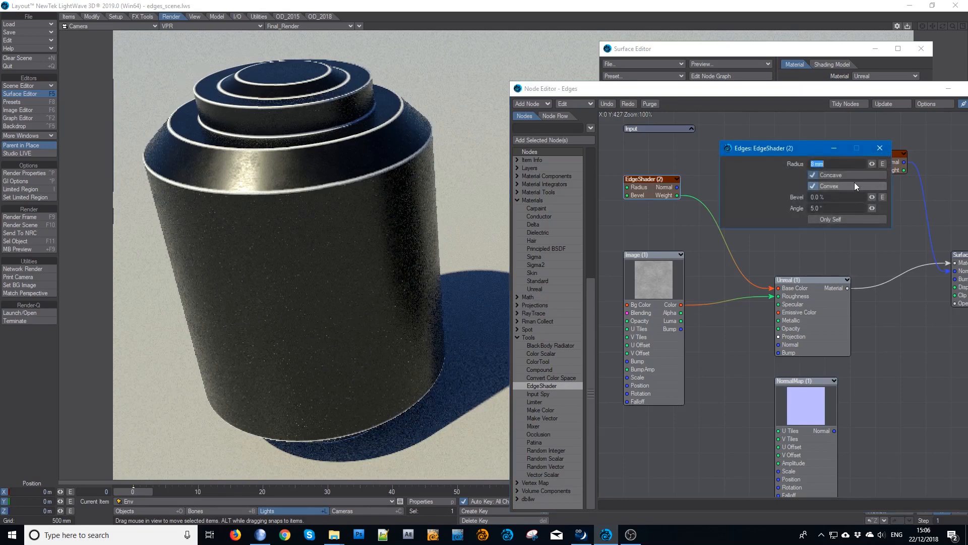
left_click(815, 162)
type("30")
key("Tab")
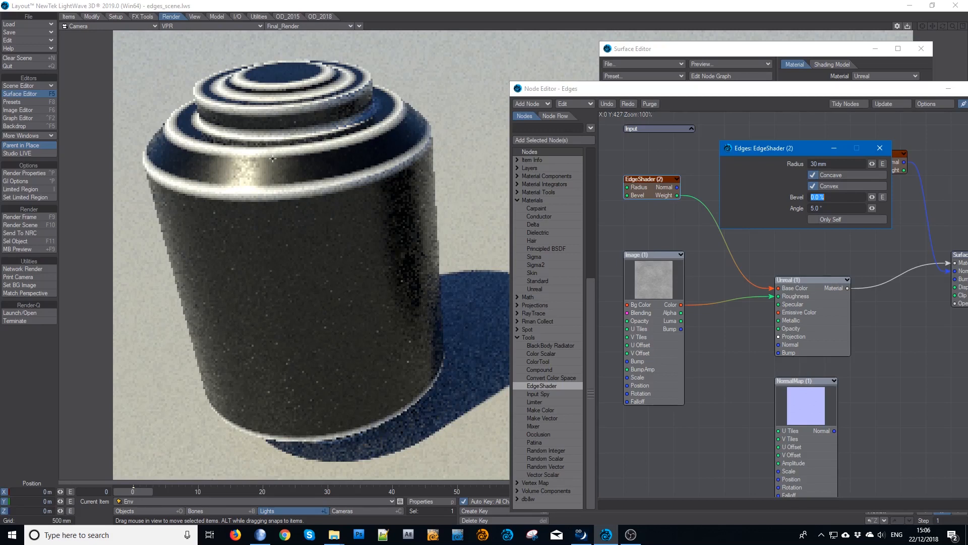
- Set the second EdgeShader node's Radius to 25 mm and close its settings
left_click_drag(817, 164, 784, 164)
type("25")
key("Tab")
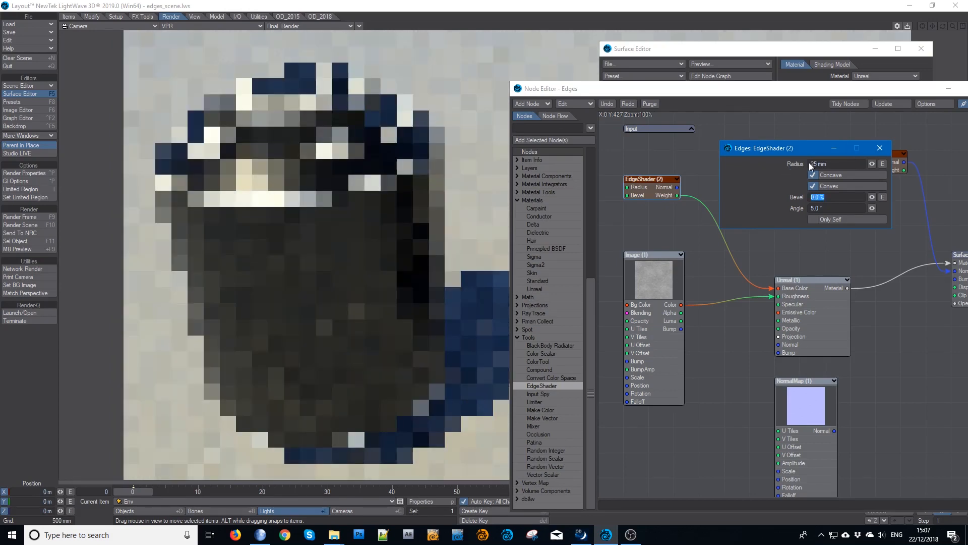
left_click_drag(782, 148, 732, 140)
left_click(829, 137)
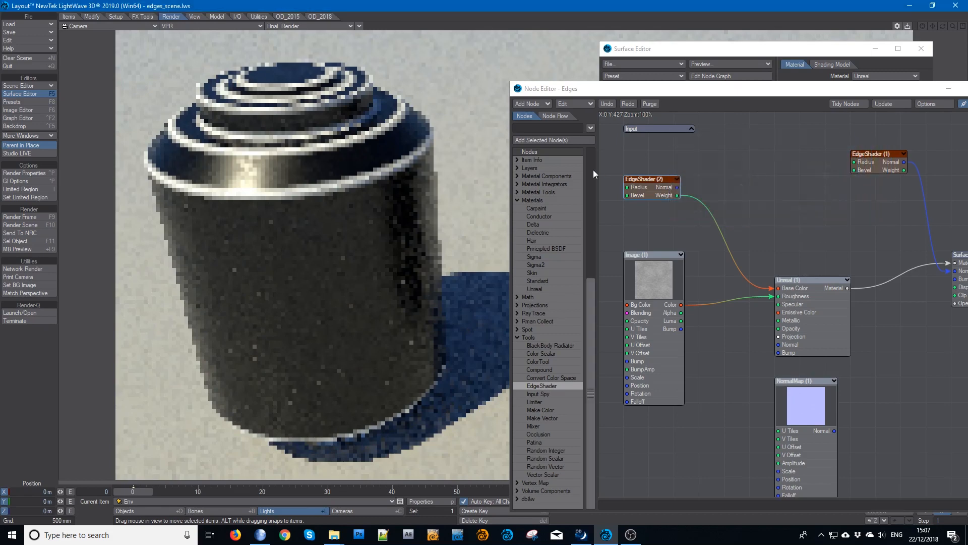
- Move the Image node down to free space below the second EdgeShader and bring the whole node graph into view
left_click(653, 187)
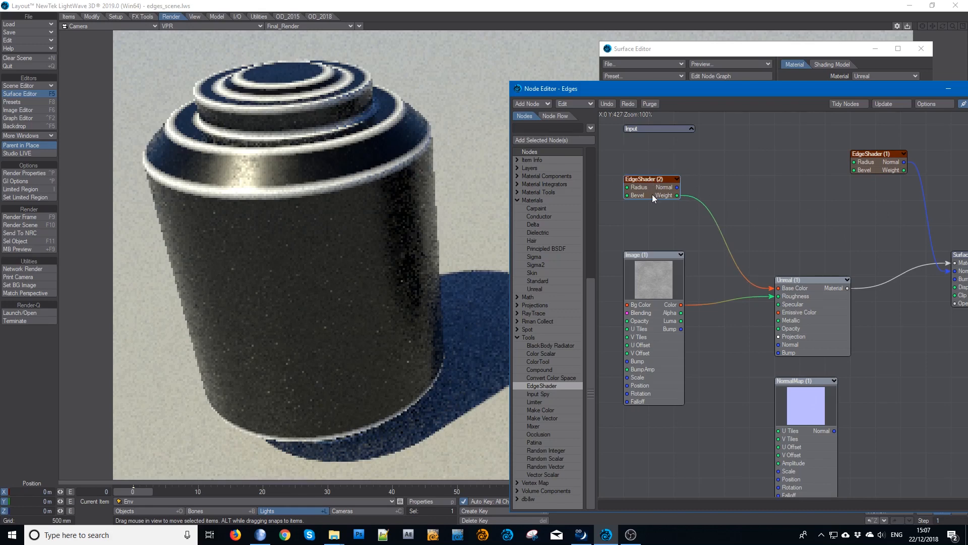
left_click_drag(648, 275, 669, 329)
left_click_drag(625, 89, 569, 61)
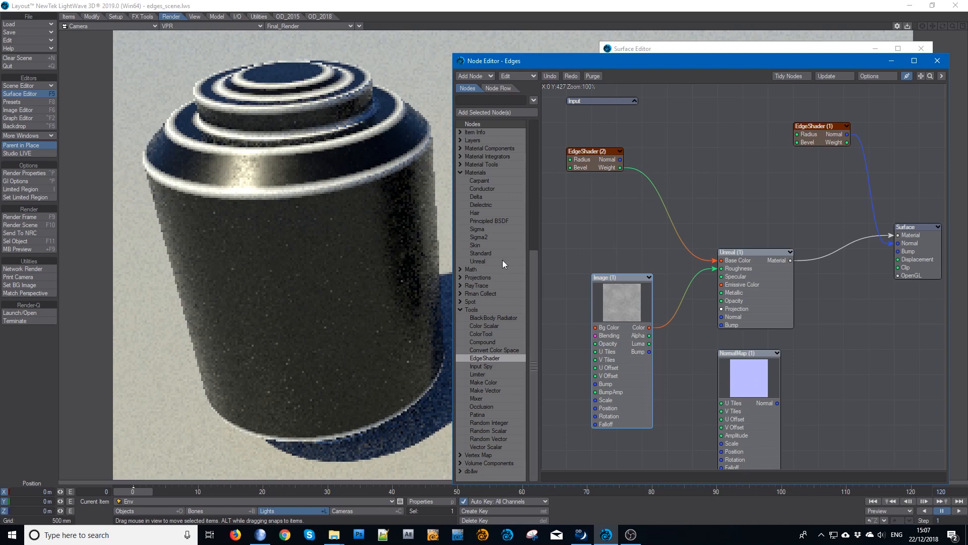
- Add a Procedural 3D texture node and place it before the second EdgeShader node, clear of the Image node
scroll(496, 260, "up", 8)
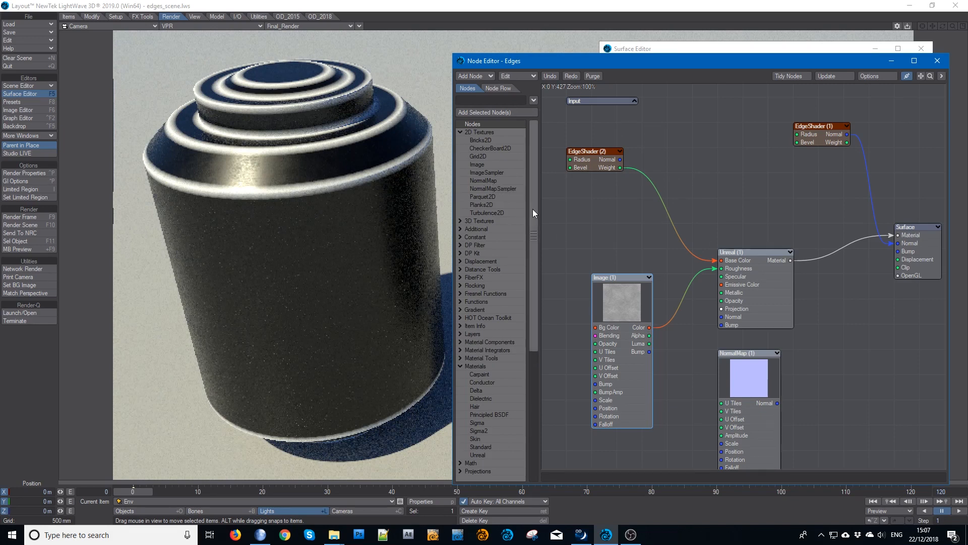
left_click(458, 221)
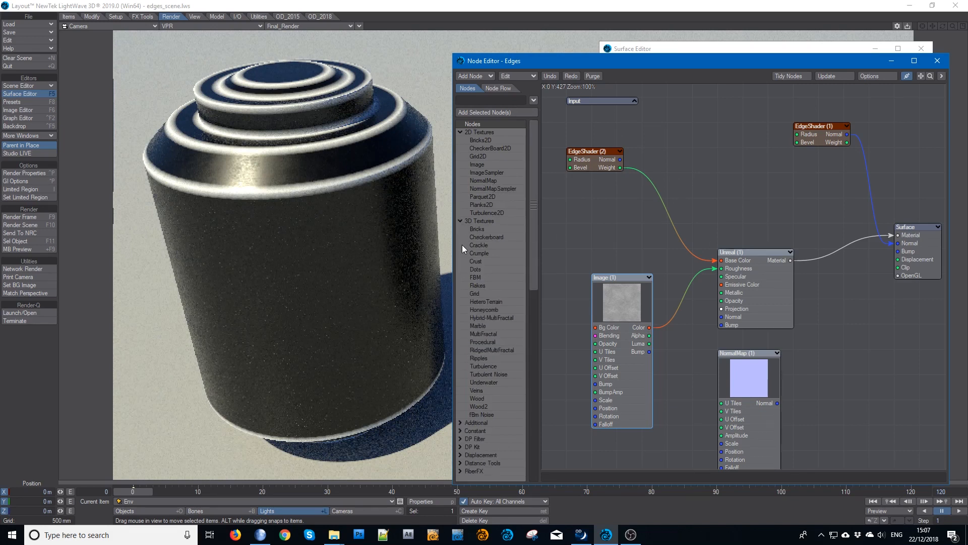
double_click(483, 341)
left_click_drag(745, 216, 569, 237)
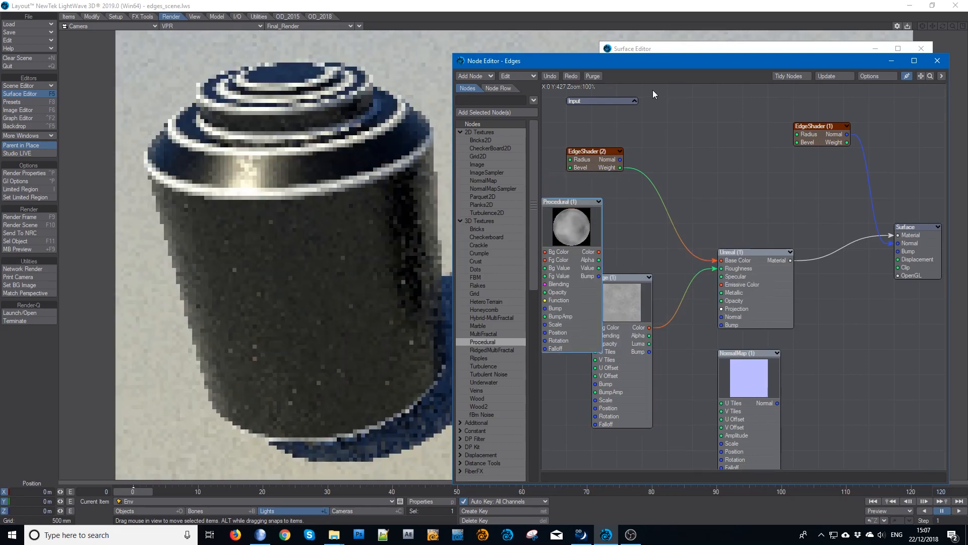
left_click_drag(633, 60, 494, 43)
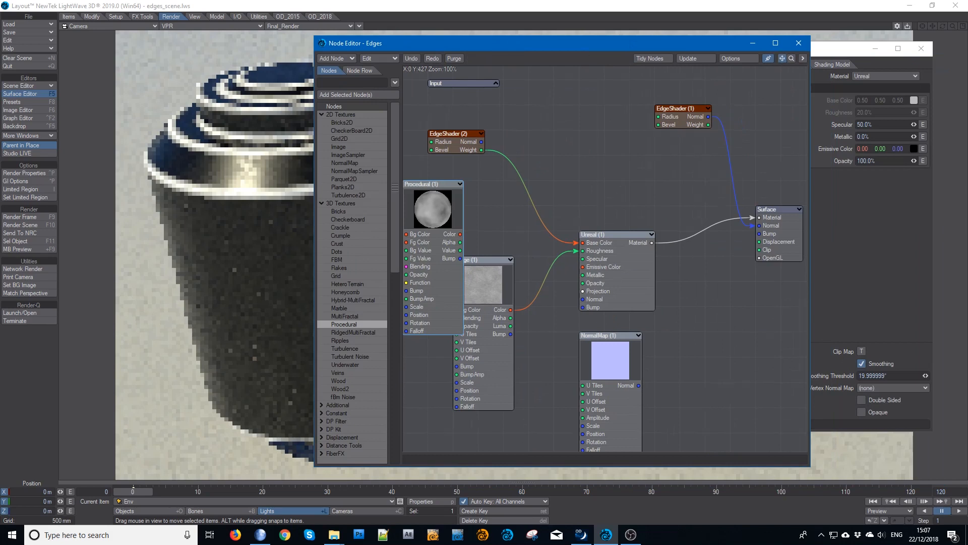
left_click_drag(783, 58, 633, 155)
left_click_drag(601, 220, 500, 227)
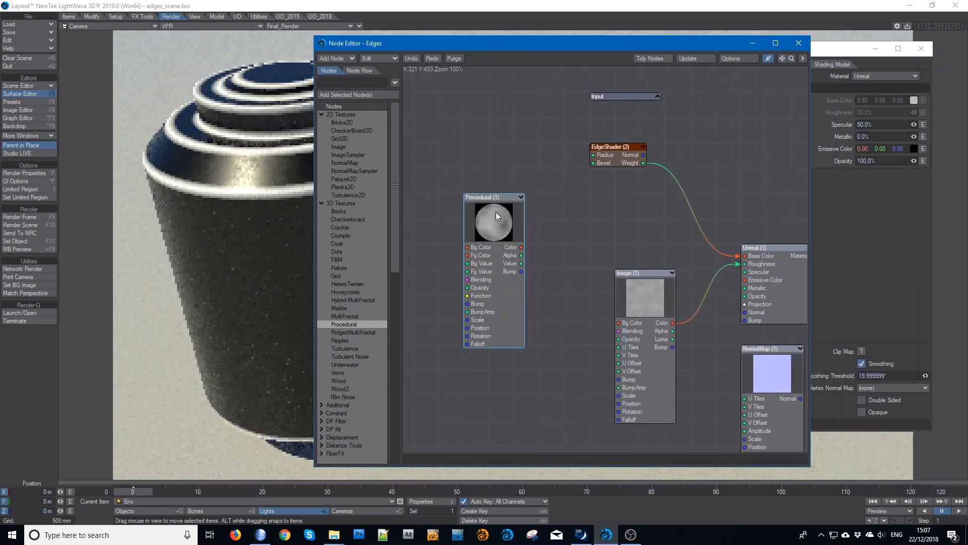
- Set the Procedural node's texture type to Dented and close its settings
double_click(497, 216)
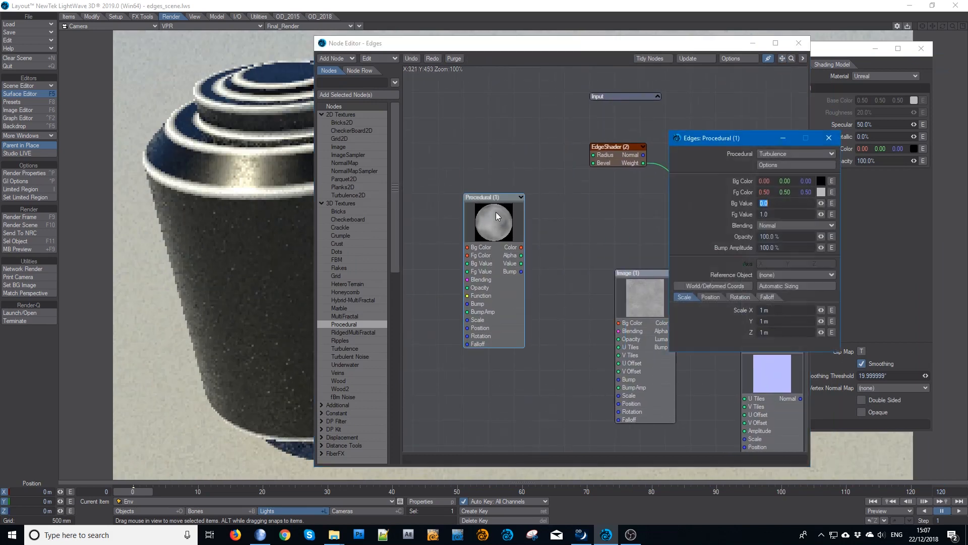
left_click(799, 154)
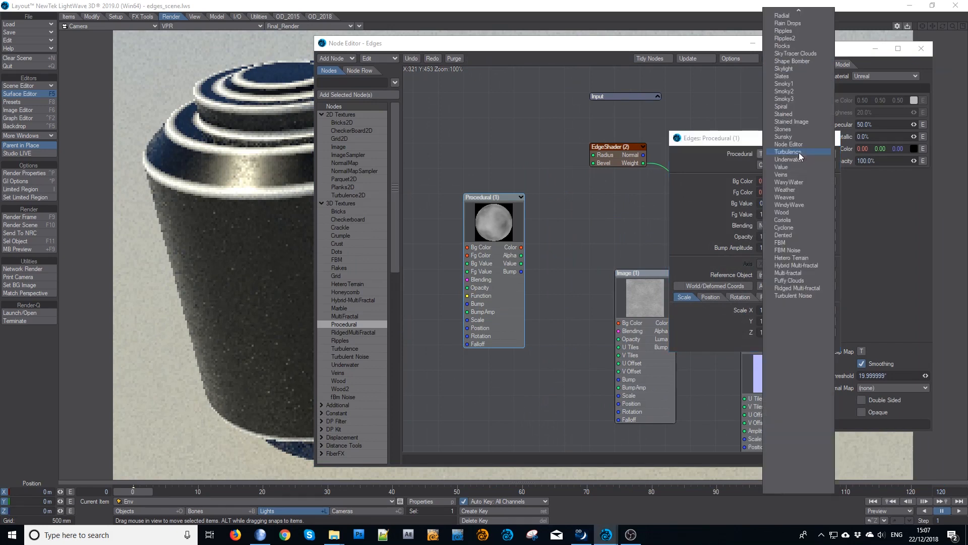
left_click(788, 235)
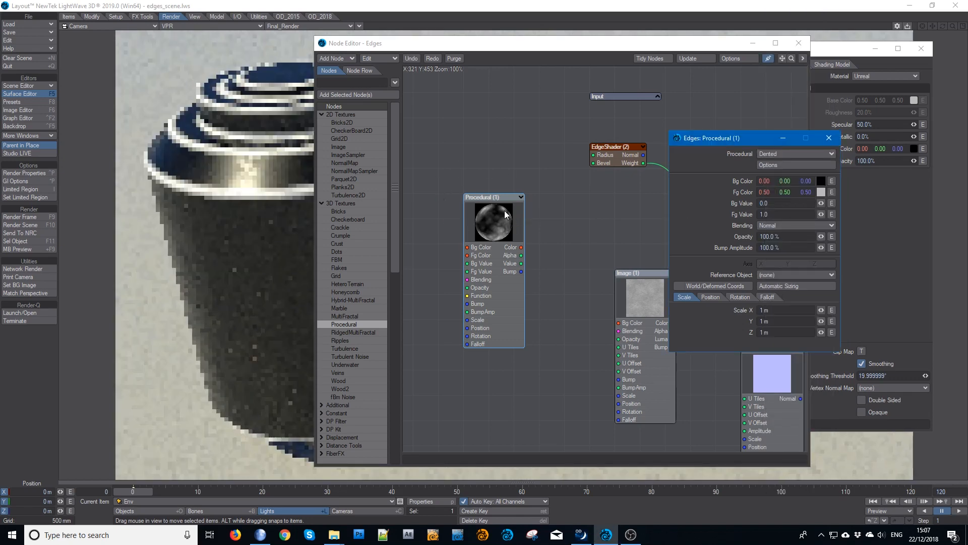
left_click(828, 138)
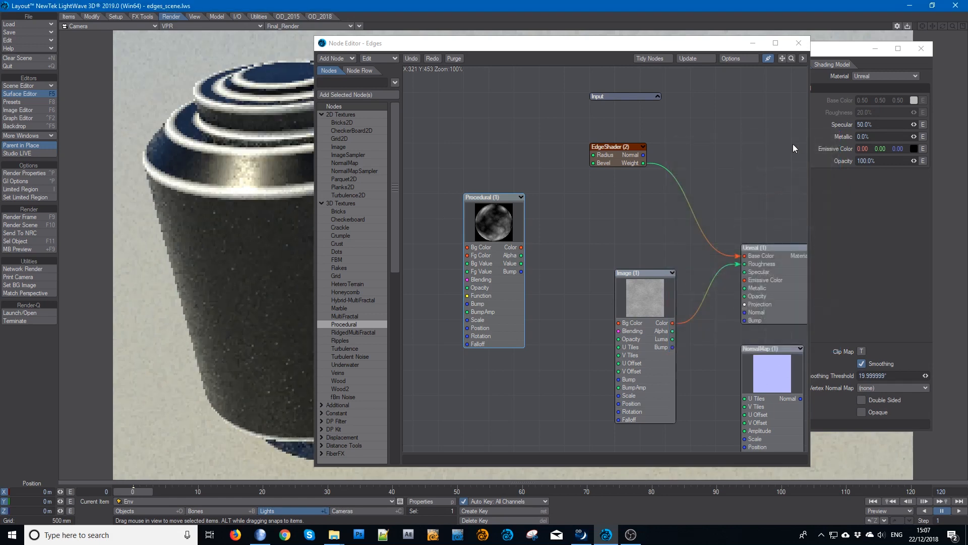
- Move the second EdgeShader beside the Procedural node, connect the Procedural's Value to its Radius input and uncover the render preview
left_click_drag(611, 155, 611, 206)
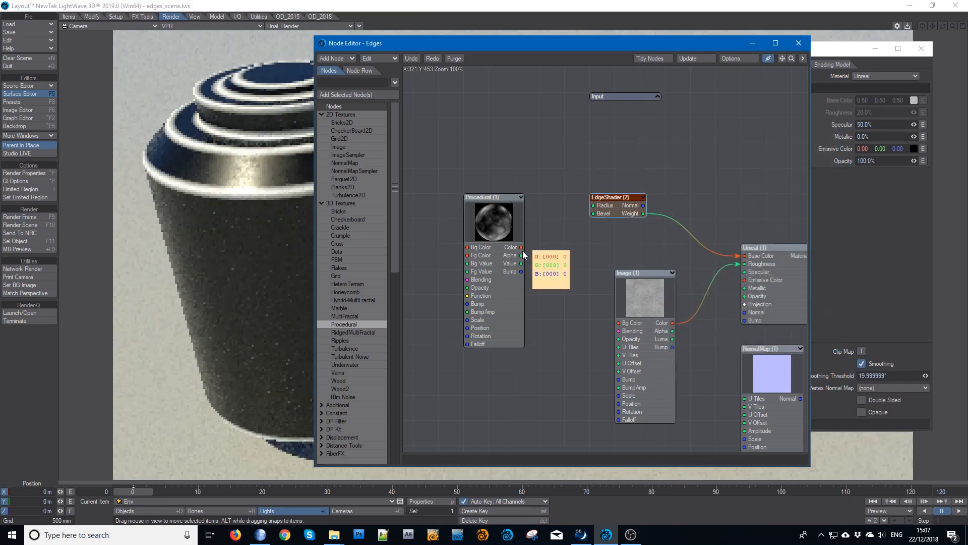
left_click_drag(522, 263, 583, 205)
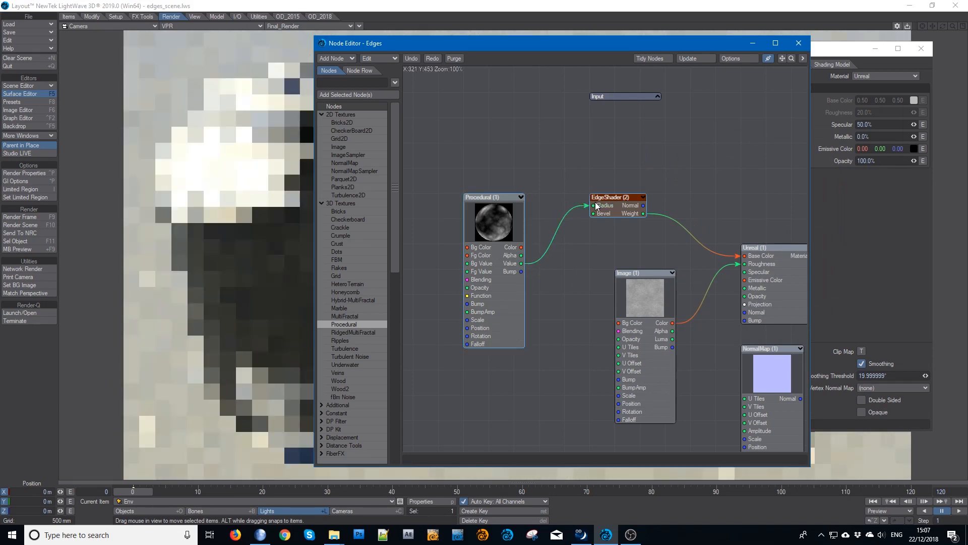
left_click_drag(424, 45, 630, 68)
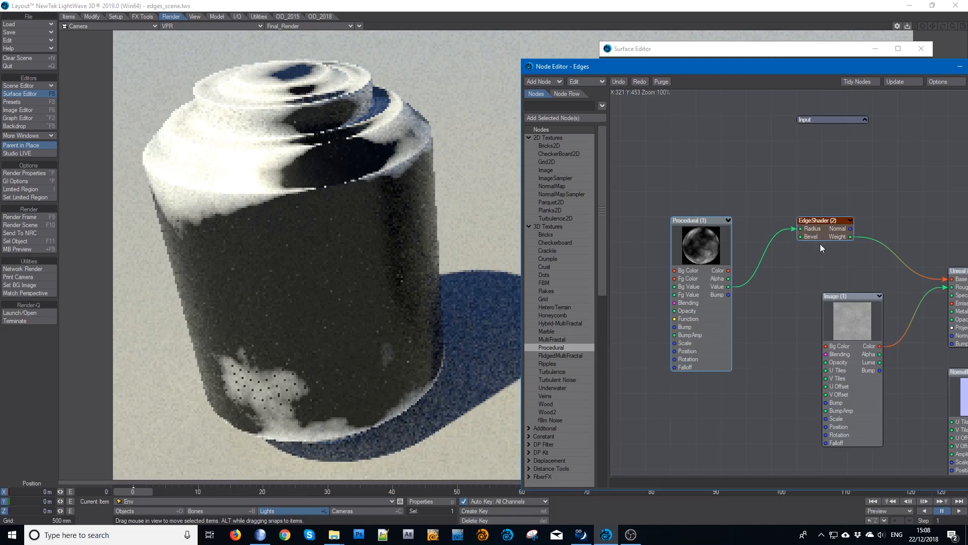
- Open the Procedural node's settings and review the Dented texture's options
double_click(686, 248)
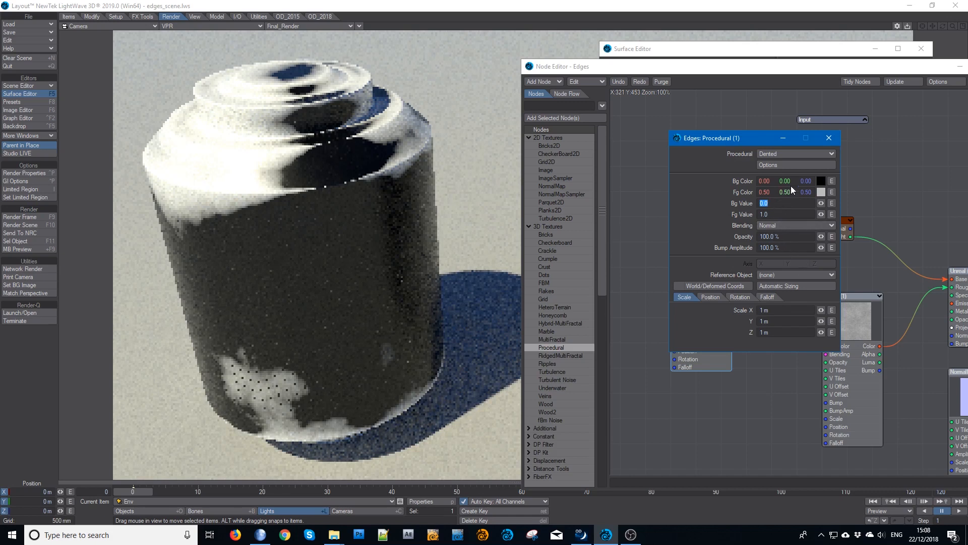
left_click(787, 165)
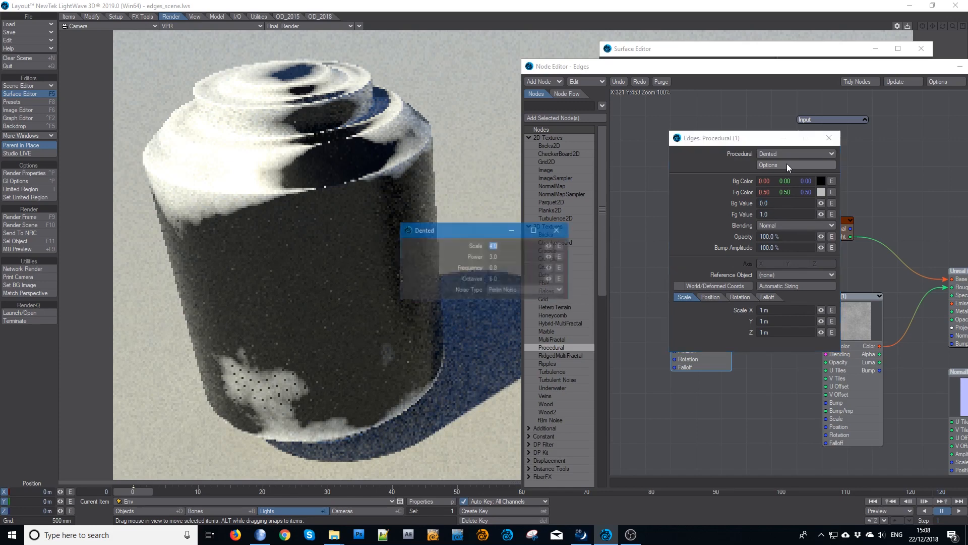
left_click(558, 230)
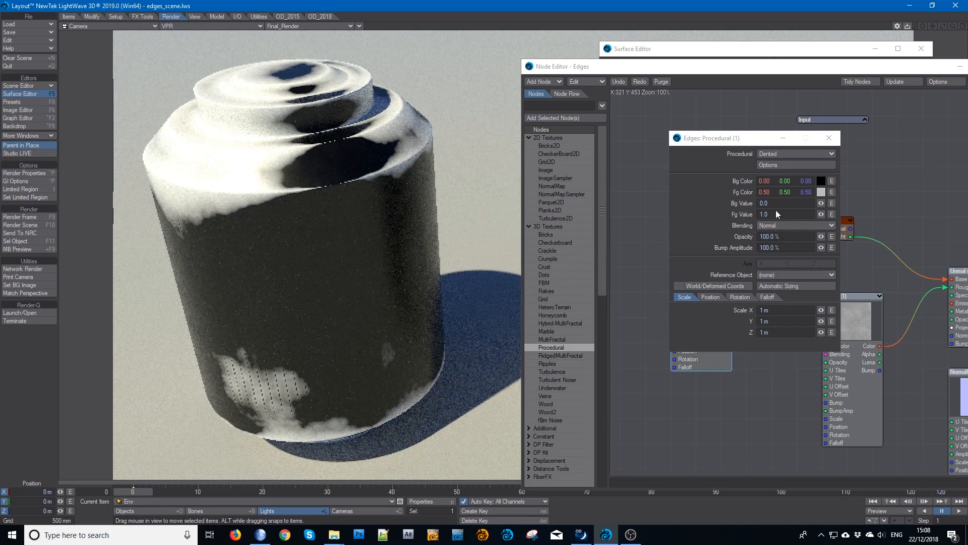
- Uncover the Procedural node and set its Fg Value to 0.025
left_click_drag(718, 144, 808, 225)
left_click(867, 296)
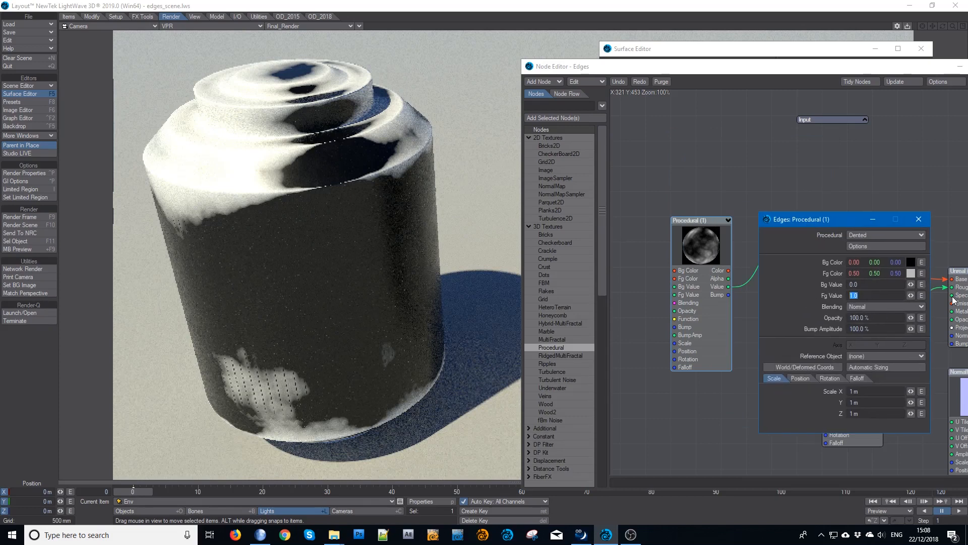
type("25")
key("Tab")
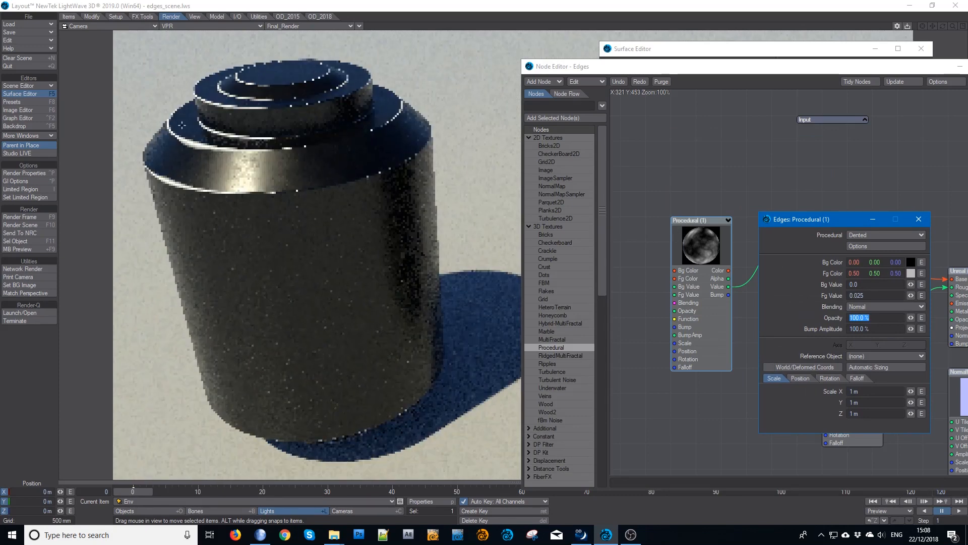
left_click(451, 219)
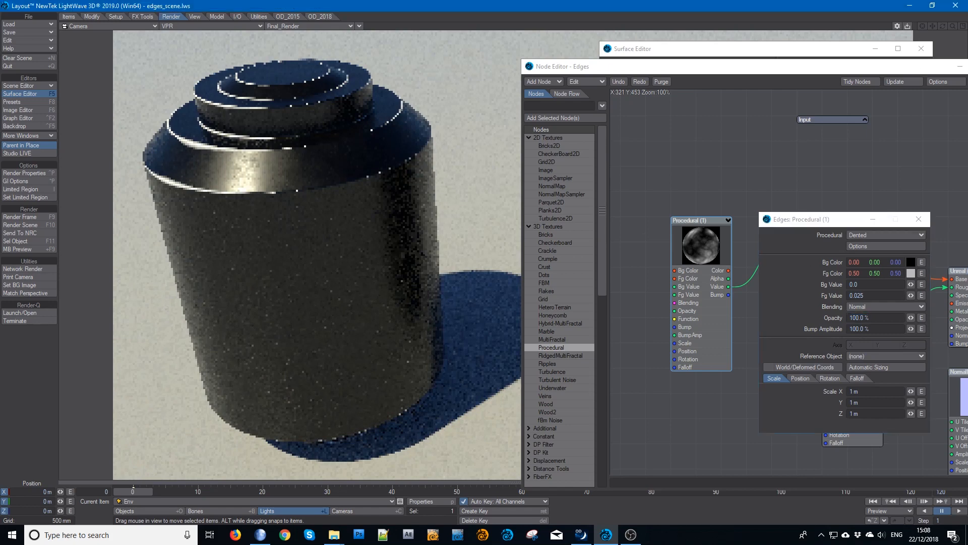
left_click_drag(451, 218, 451, 218)
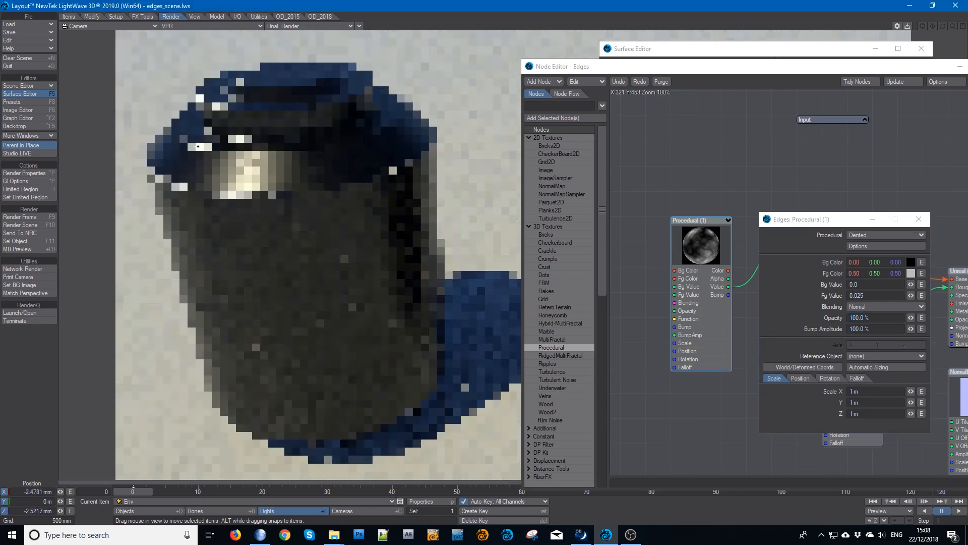
- Set the Procedural texture's scale to 200 mm on X, Y and Z
left_click(891, 390)
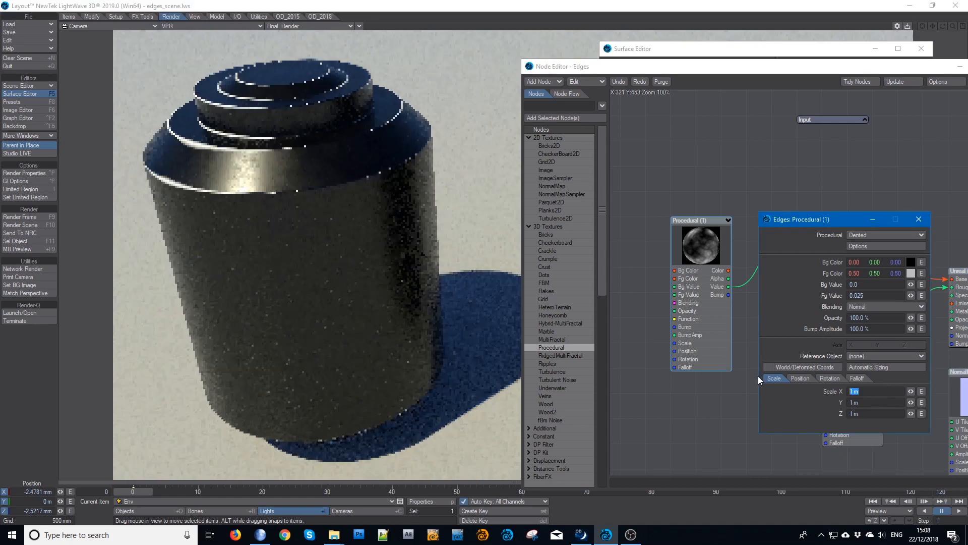
type("200mm")
key("Tab")
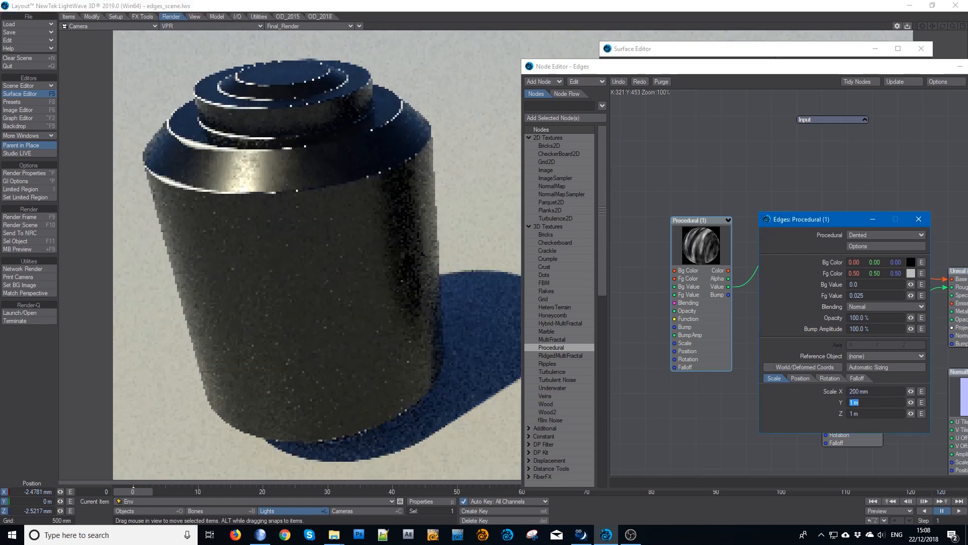
type("200mm")
key("Tab")
type("200mm")
key("Tab")
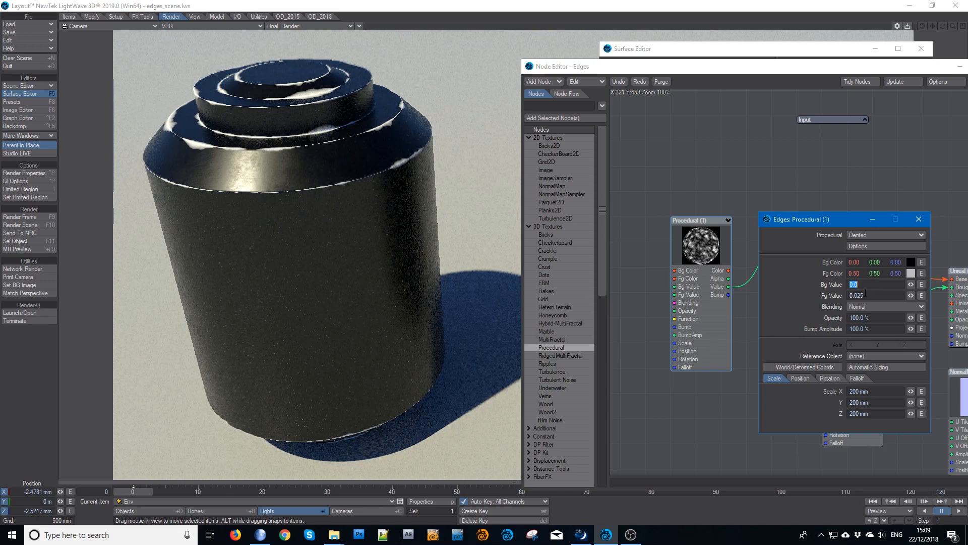
- Set the Procedural node's Fg Value to 0.03
left_click_drag(856, 295, 870, 295)
type("3")
key("Tab")
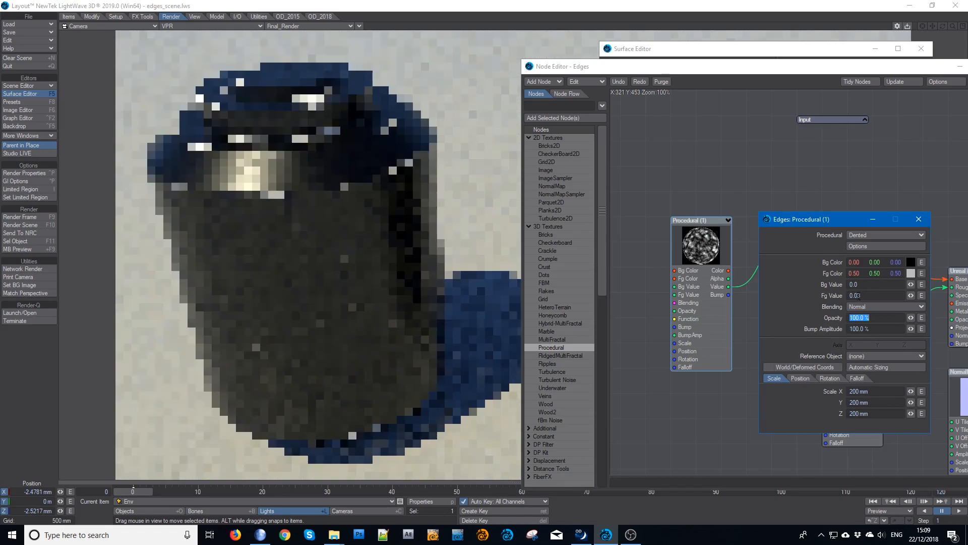
- Set the Procedural texture's scale to 150 mm on X, Y and Z
left_click_drag(856, 392, 846, 394)
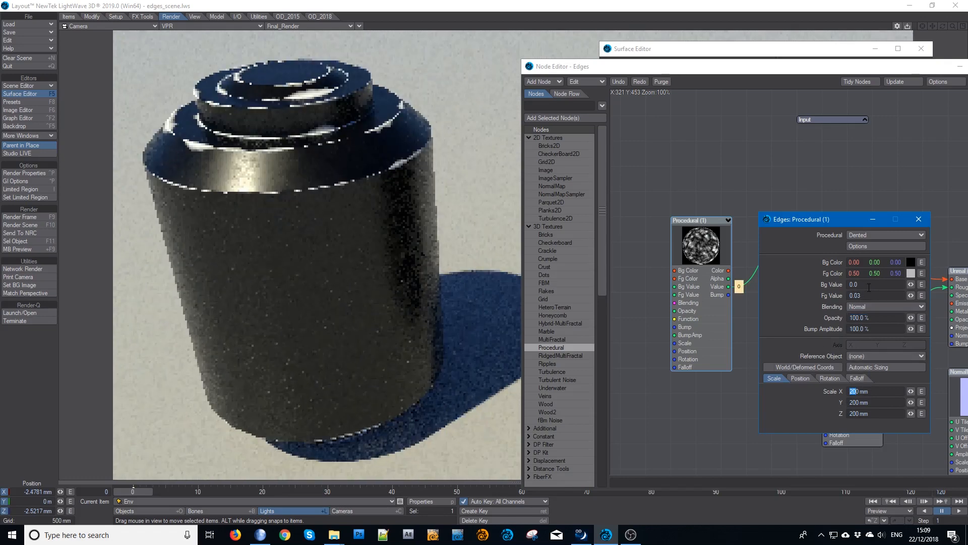
type("15")
key("Tab")
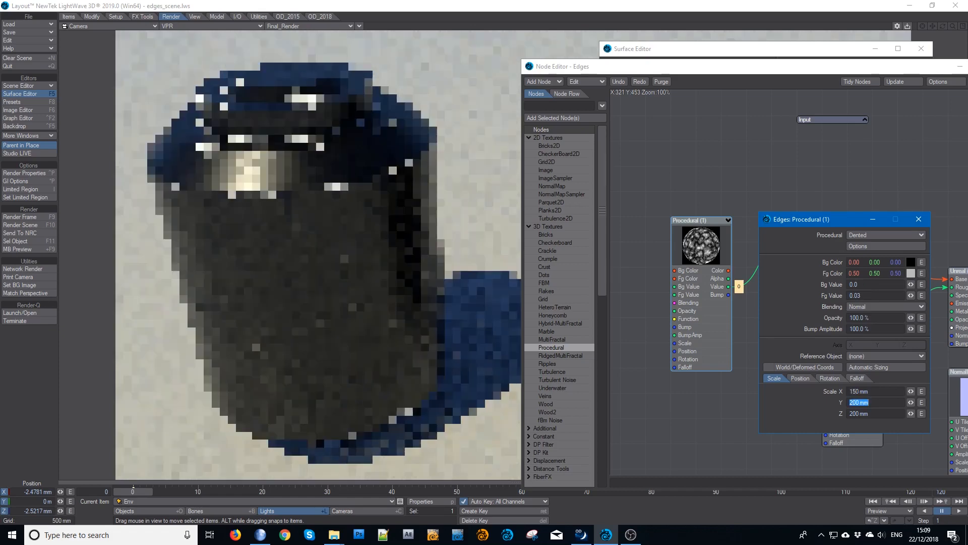
key("BackSpace")
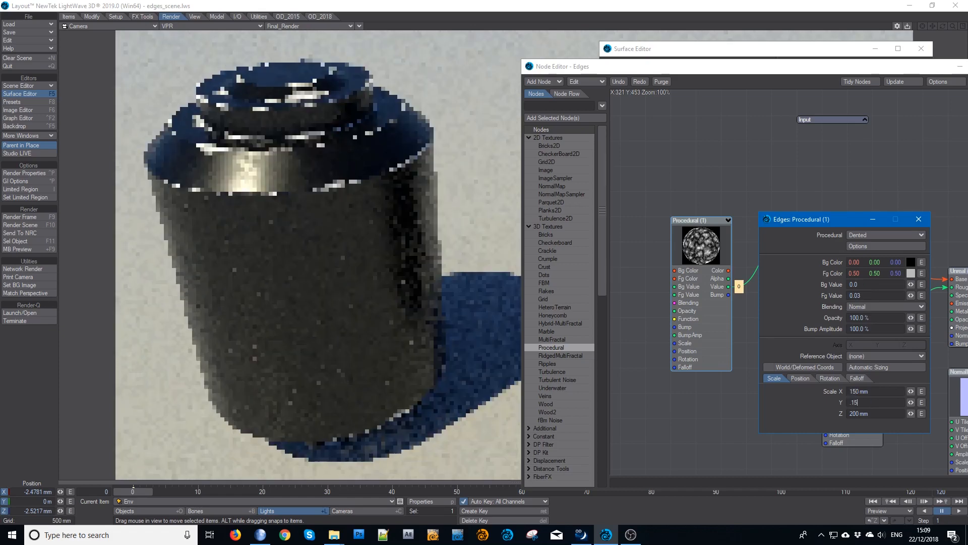
key("BackSpace")
key("BackSpace")
key("BackSpace")
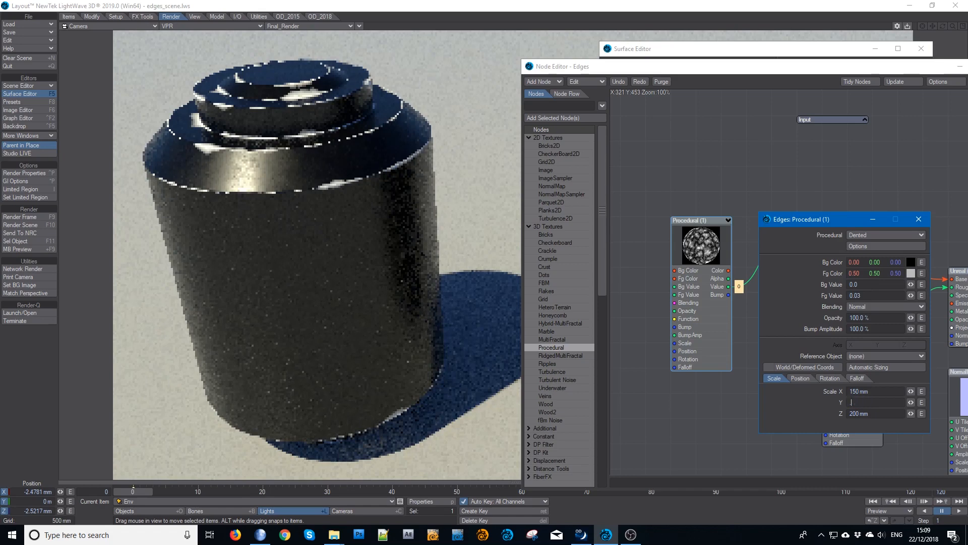
type("150m")
key("Tab")
type("150")
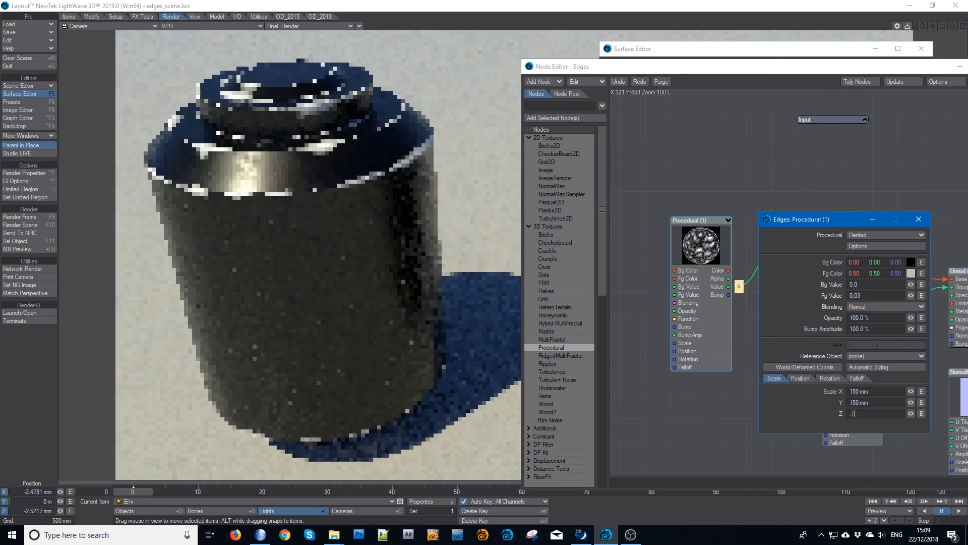
key("Tab")
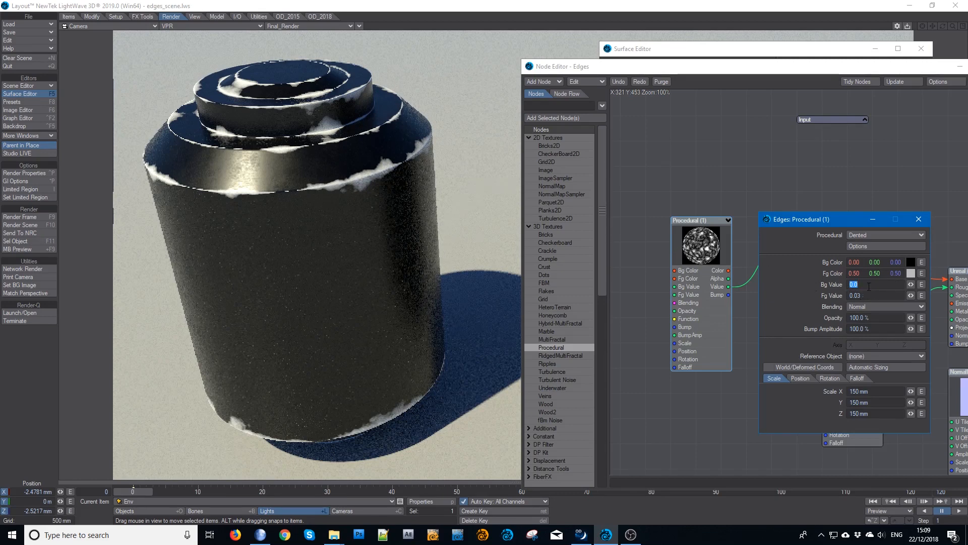
- Try a Bg Value of -0.02 in the Procedural node and settle on -0.01
left_click(867, 284)
left_click_drag(866, 285, 831, 285)
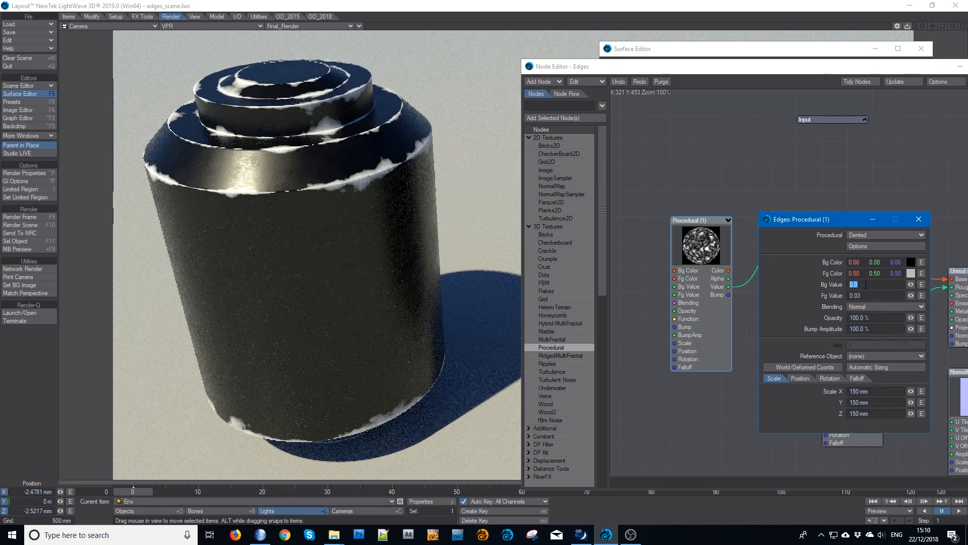
type("-")
key("Tab")
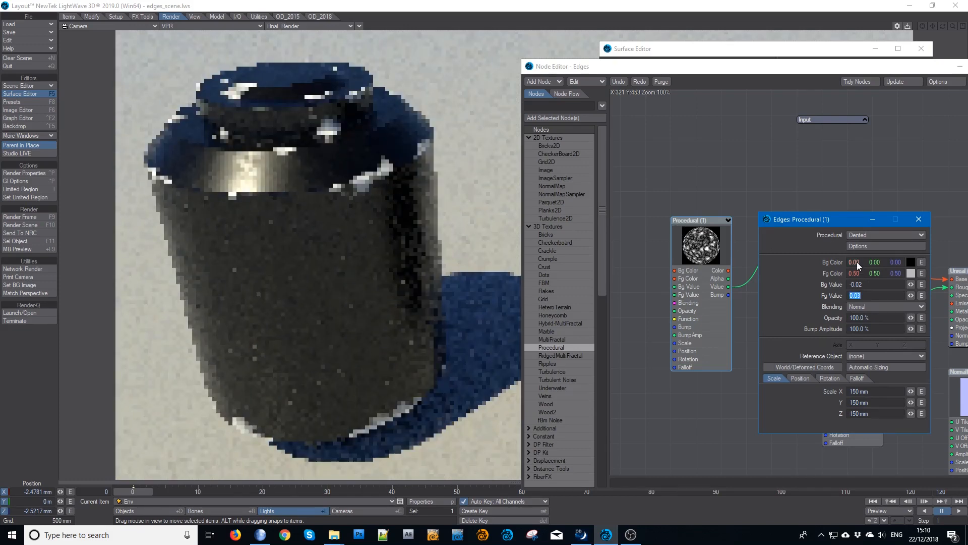
double_click(860, 284)
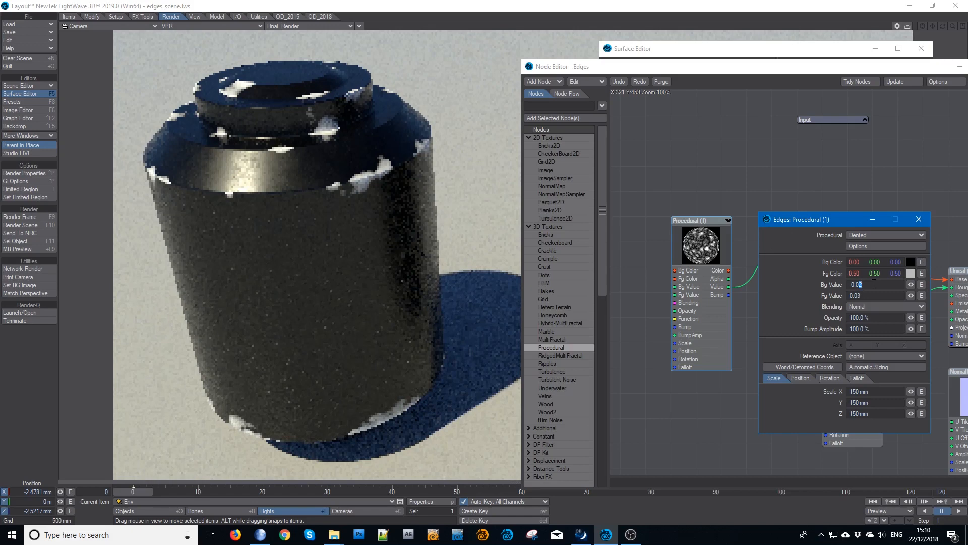
type("01")
key("Tab")
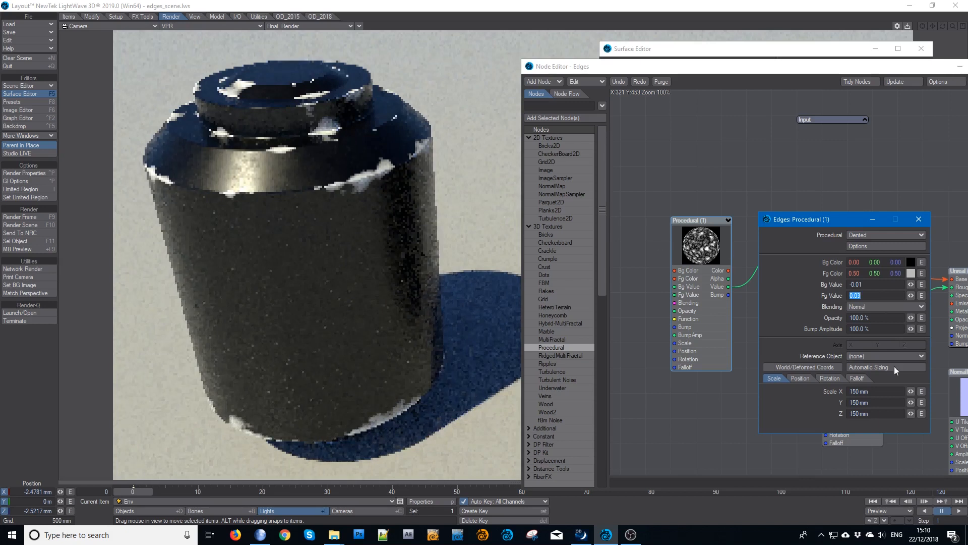
- Try a smaller Procedural texture scale of 100 mm on X, Y and Z
left_click(855, 392)
left_click(856, 402)
key("BackSpace")
type("0")
left_click(856, 413)
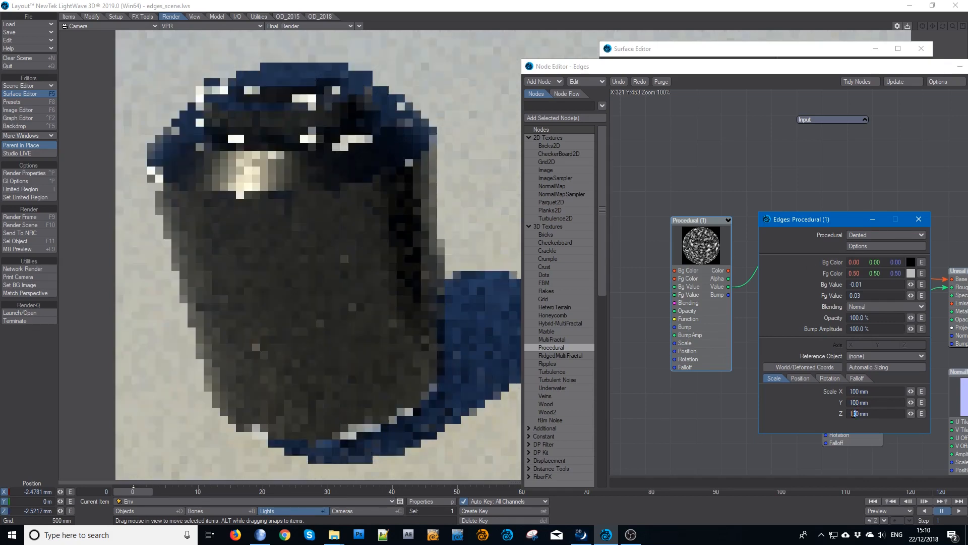
key("BackSpace")
type("0")
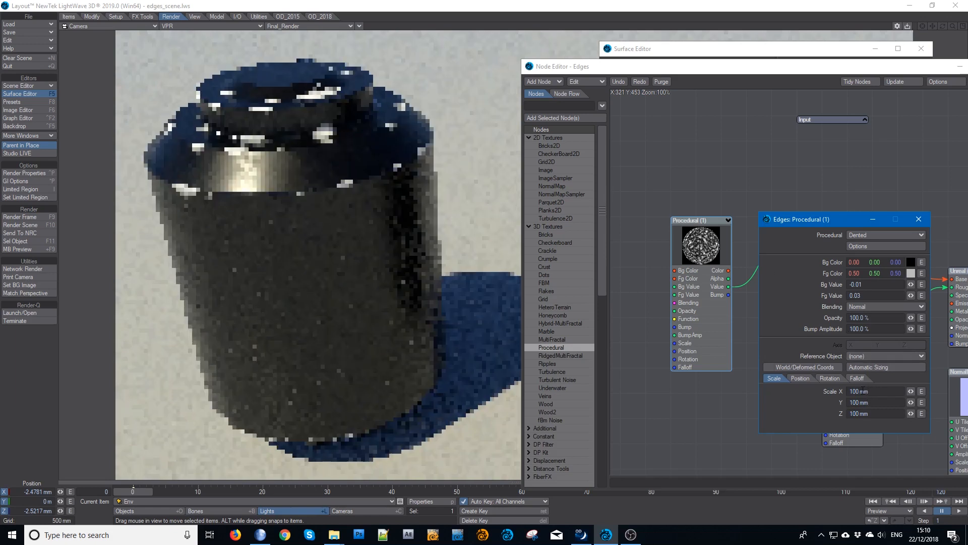
- Return the Procedural texture's scale to 150 mm on all three axes
left_click_drag(857, 392, 846, 393)
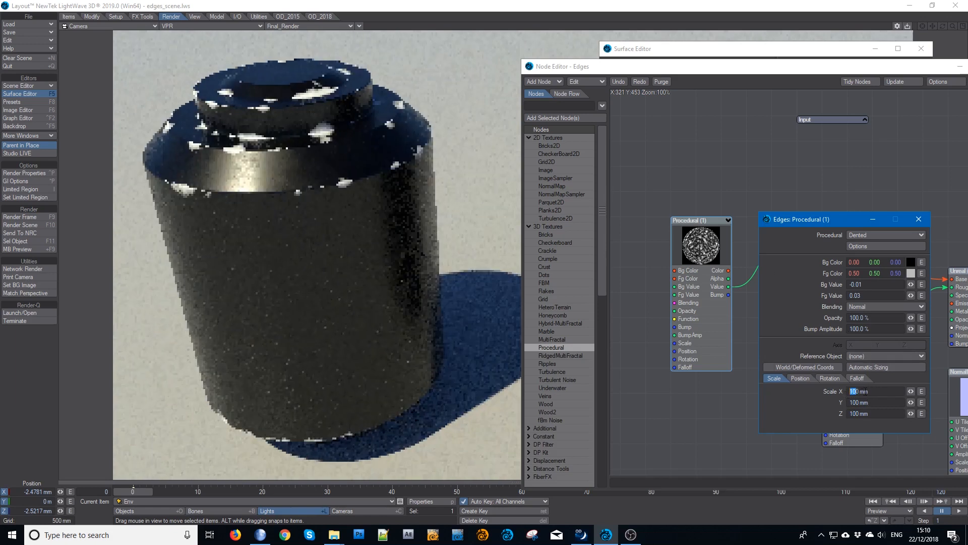
type("15")
mouse_move(857, 402)
left_mouse_down()
mouse_move(848, 402)
mouse_move(856, 413)
left_mouse_up()
type("15")
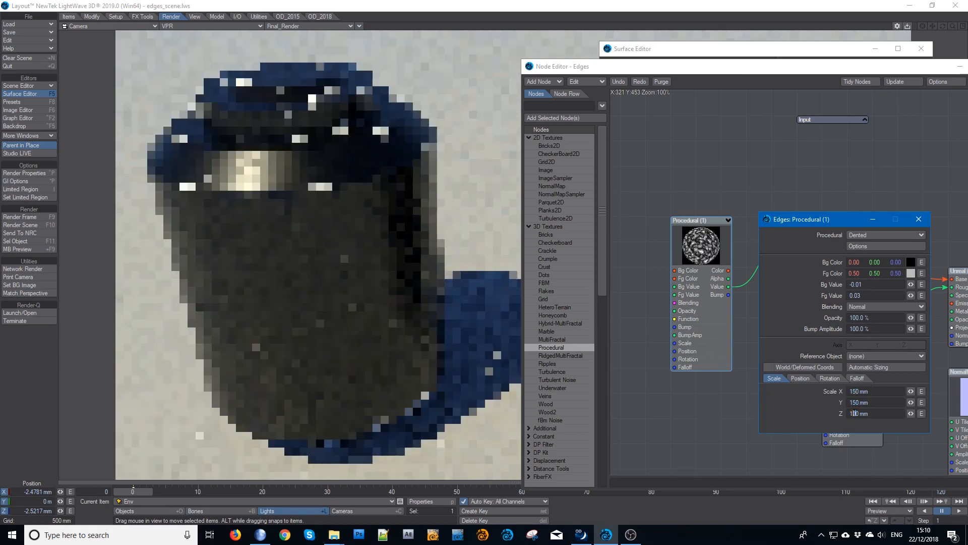
type("150")
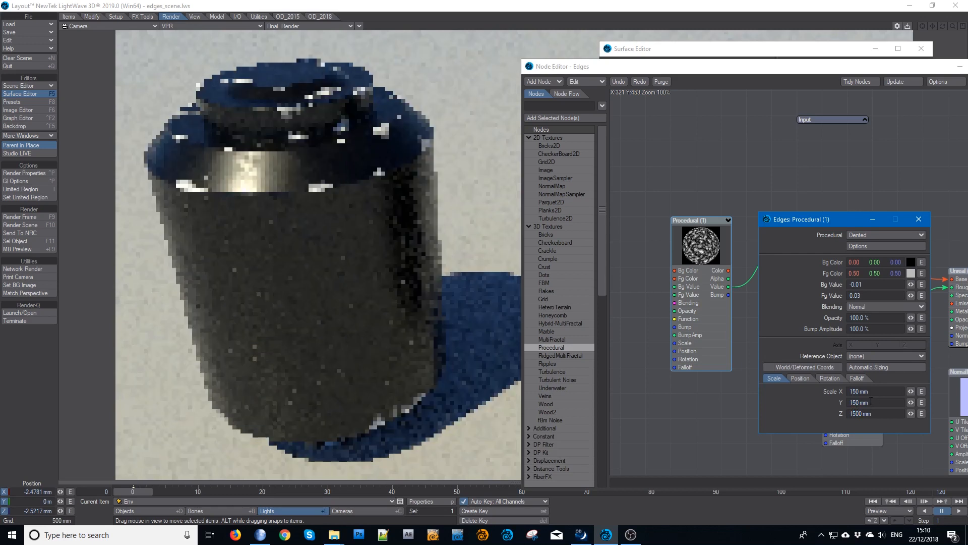
key("Return")
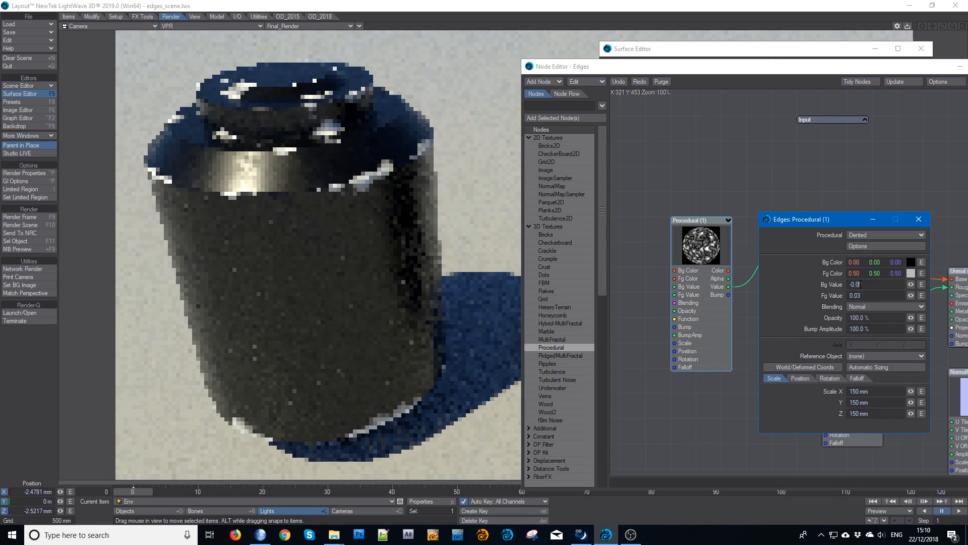
left_click_drag(859, 285, 864, 285)
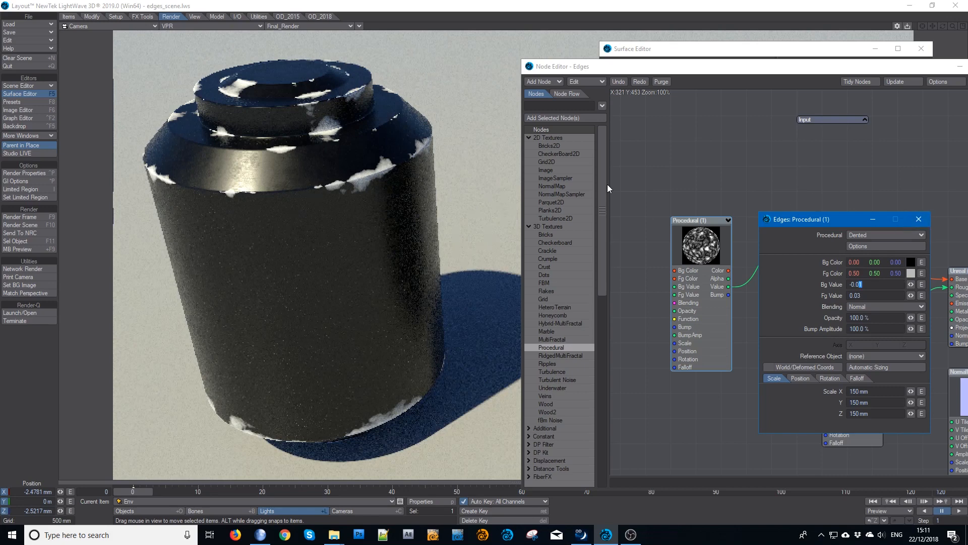
- Try the Turbulence, Smoky3 and Crumple textures one after another in the Procedural node
left_click(891, 234)
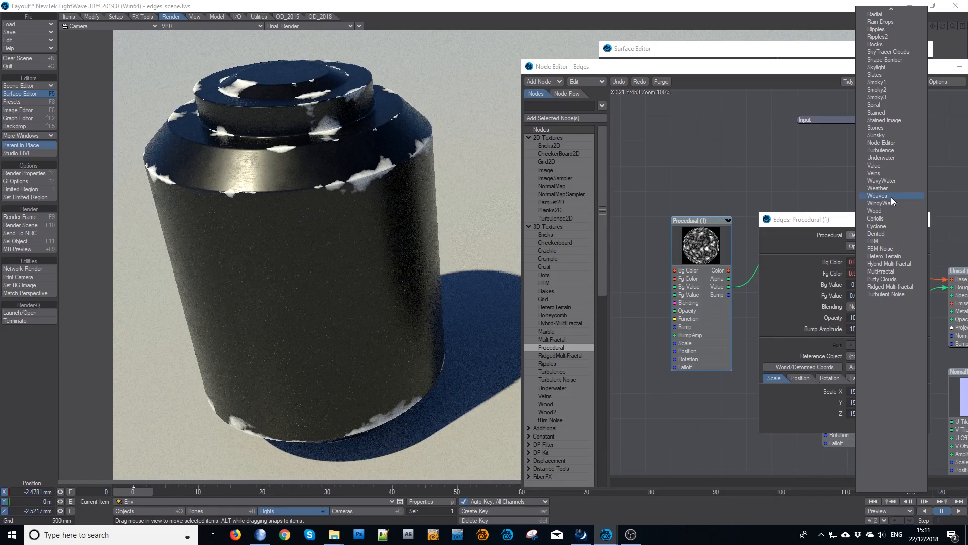
left_click(882, 150)
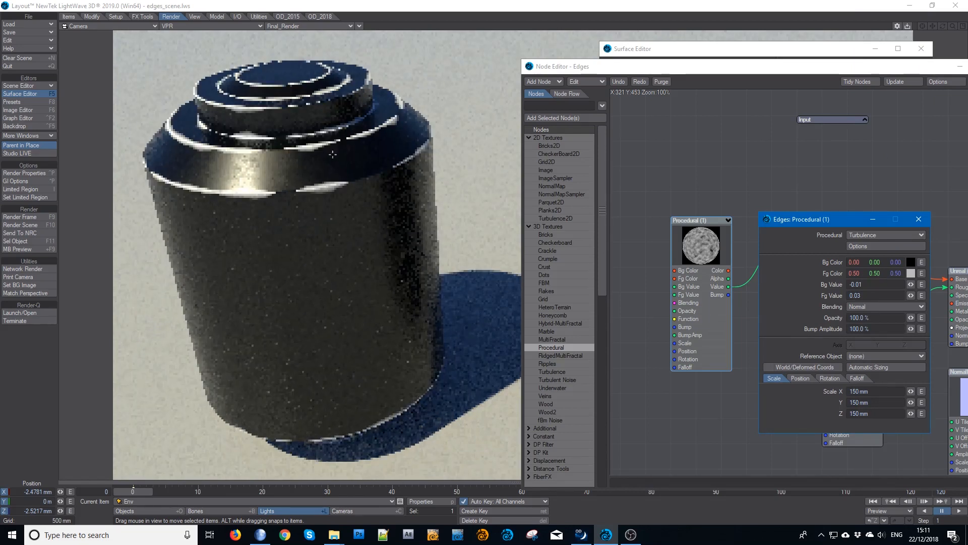
left_click(882, 235)
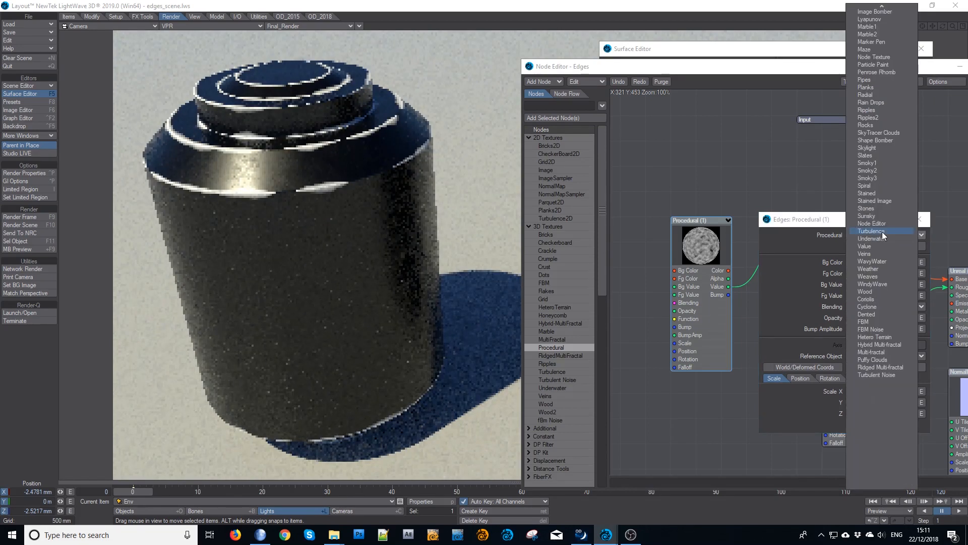
left_click(878, 180)
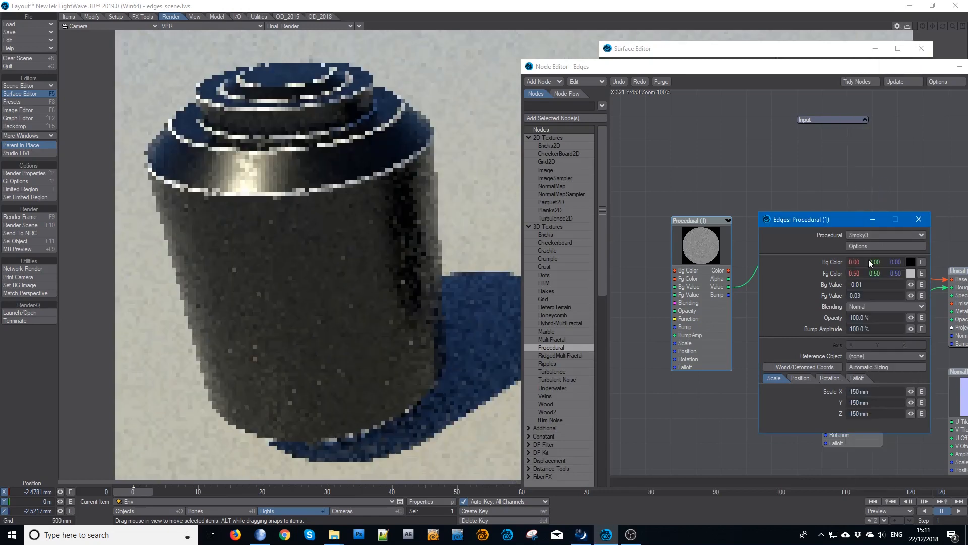
left_click(882, 233)
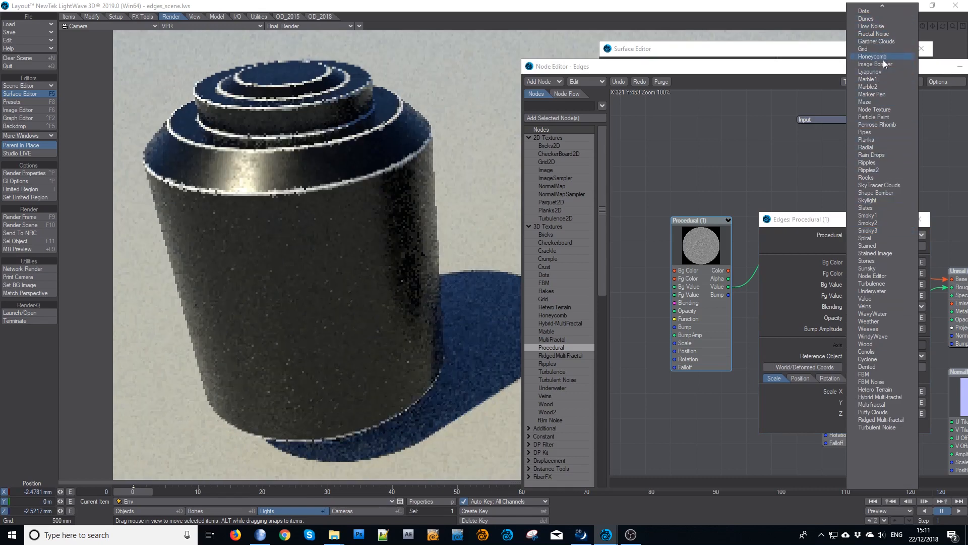
mouse_move(878, 5)
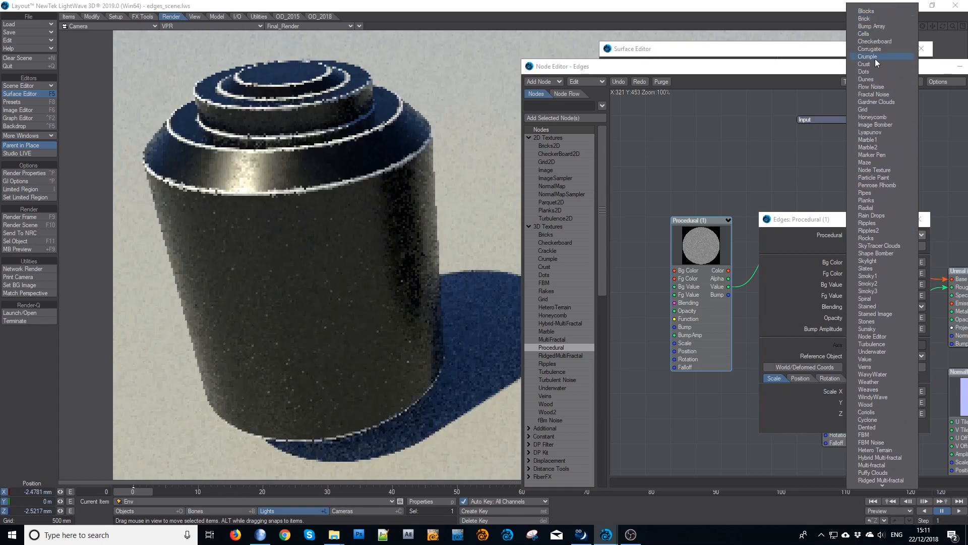
left_click(875, 58)
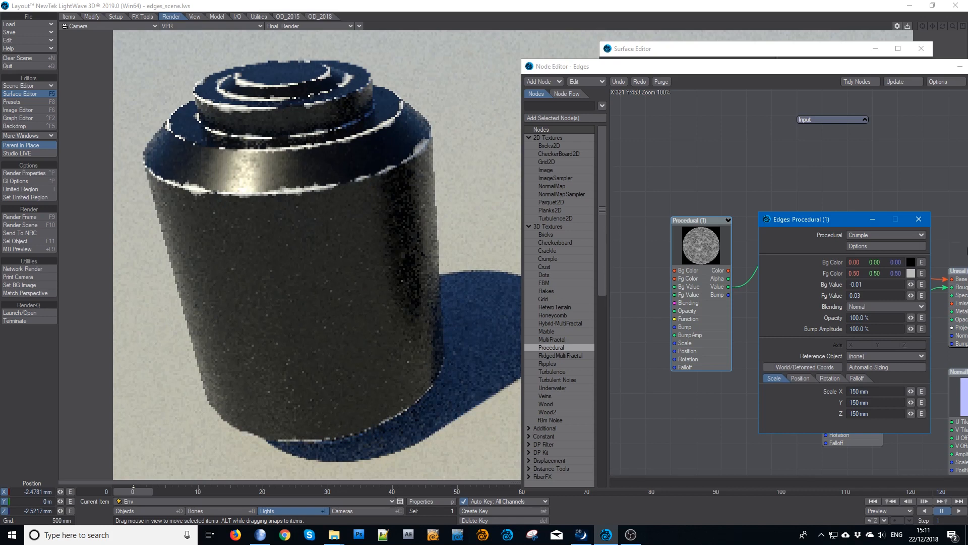
- Switch the Procedural node's texture type back to Dented
left_click(873, 234)
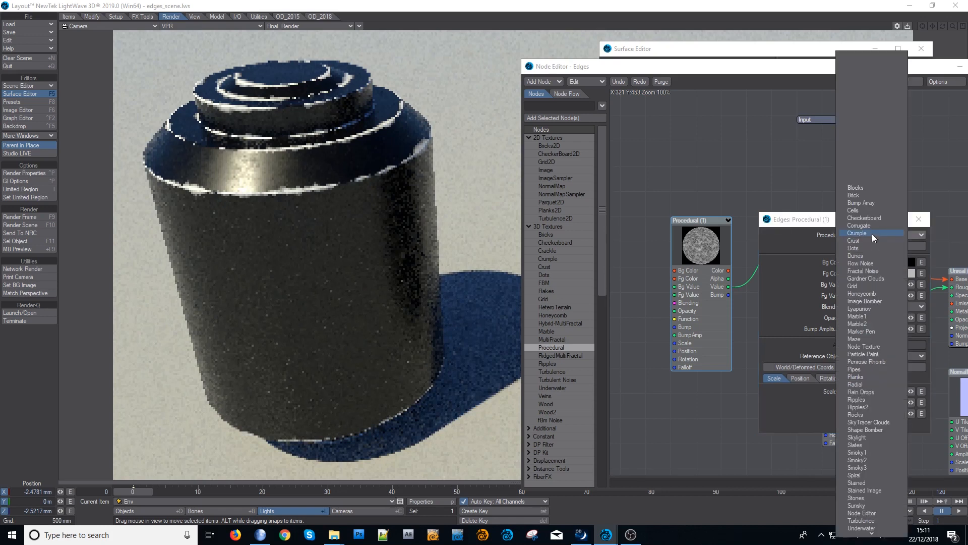
scroll(874, 399, "down", 6)
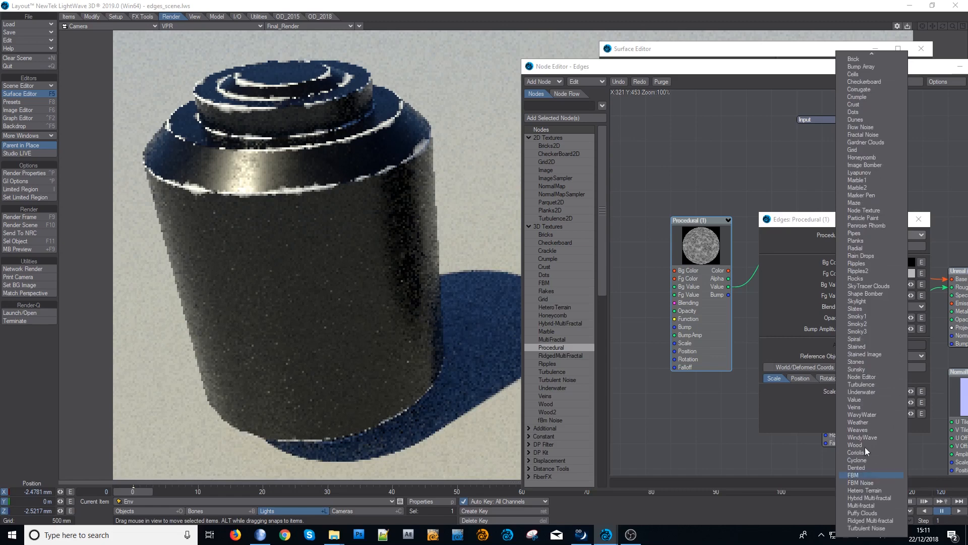
left_click(857, 467)
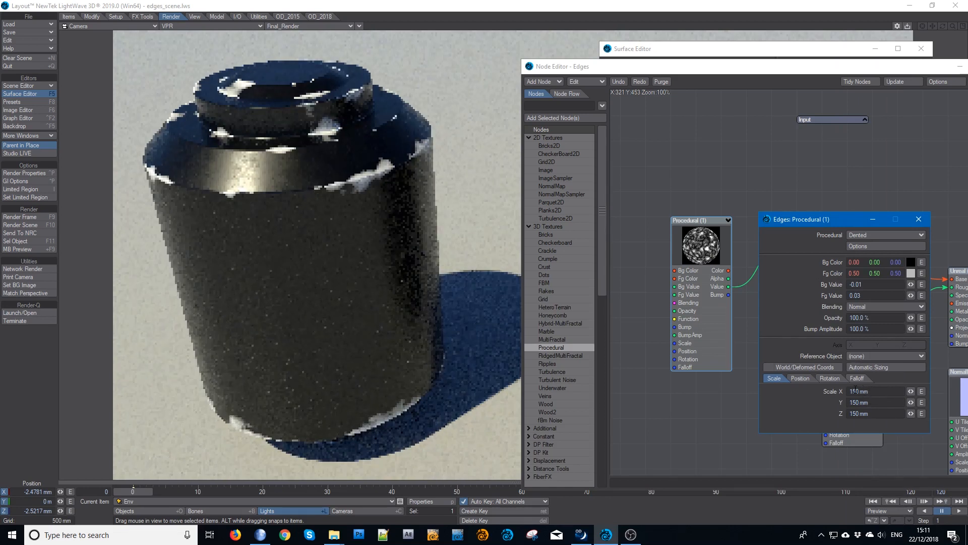
- Try a larger Dented texture scale of 200 mm on X, Y and Z
left_click_drag(858, 390, 842, 394)
type("20")
left_click_drag(857, 402, 835, 404)
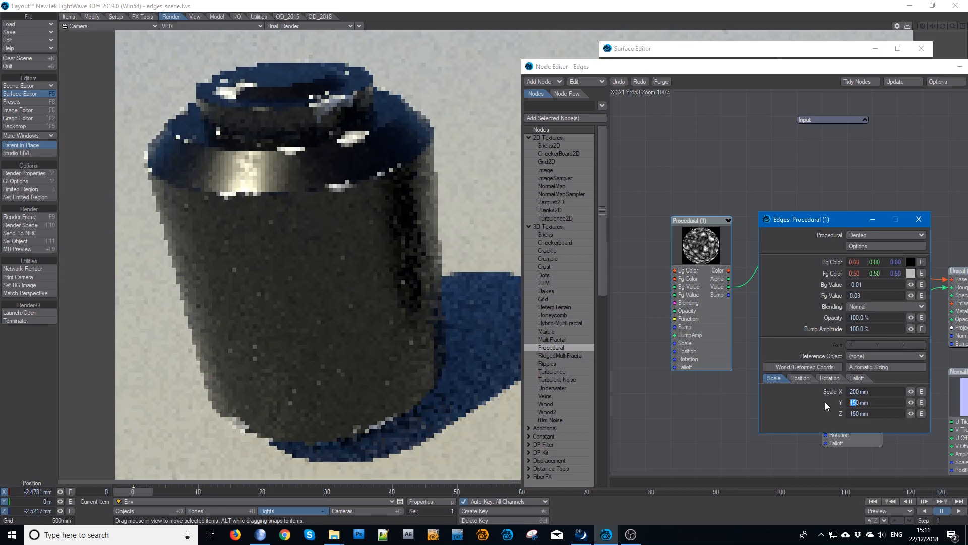
type("20")
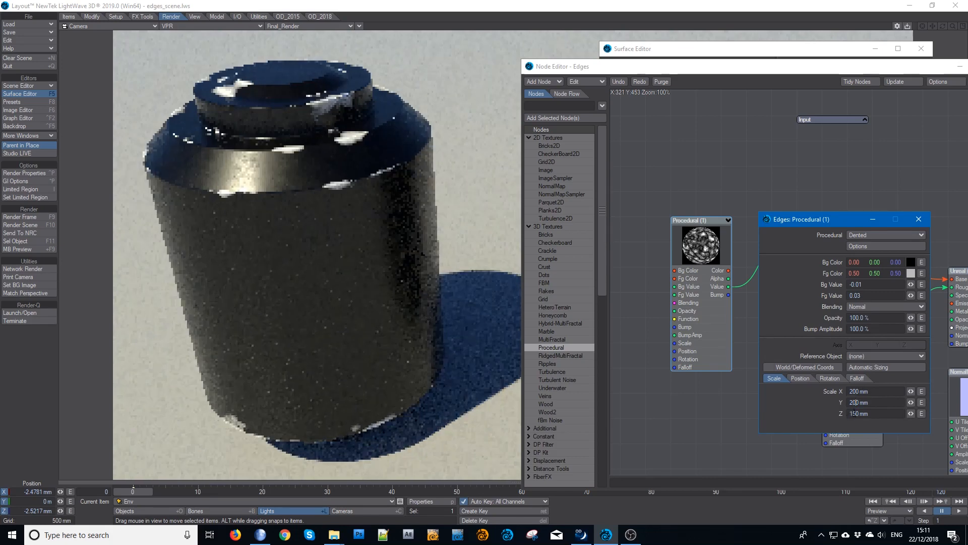
left_click_drag(857, 413, 840, 417)
type("25")
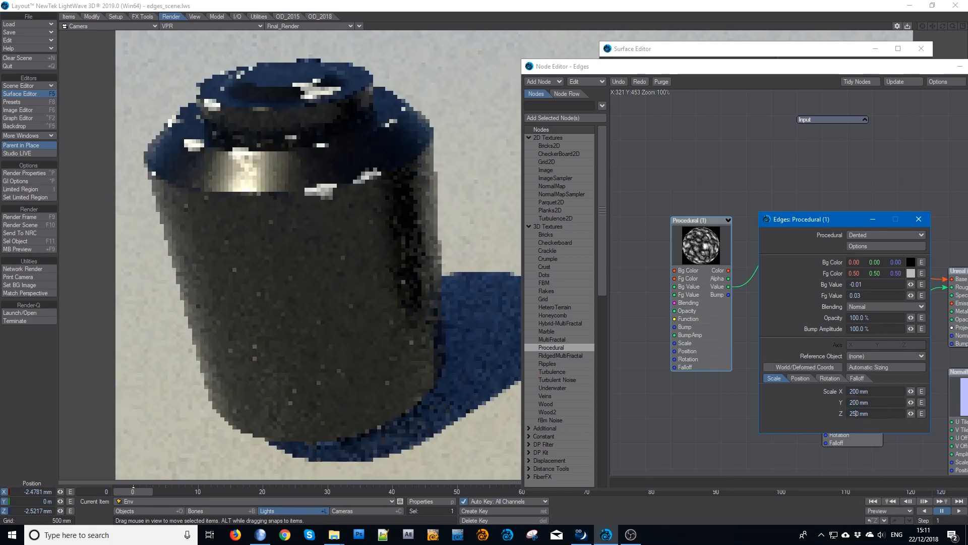
type("0")
key("Return")
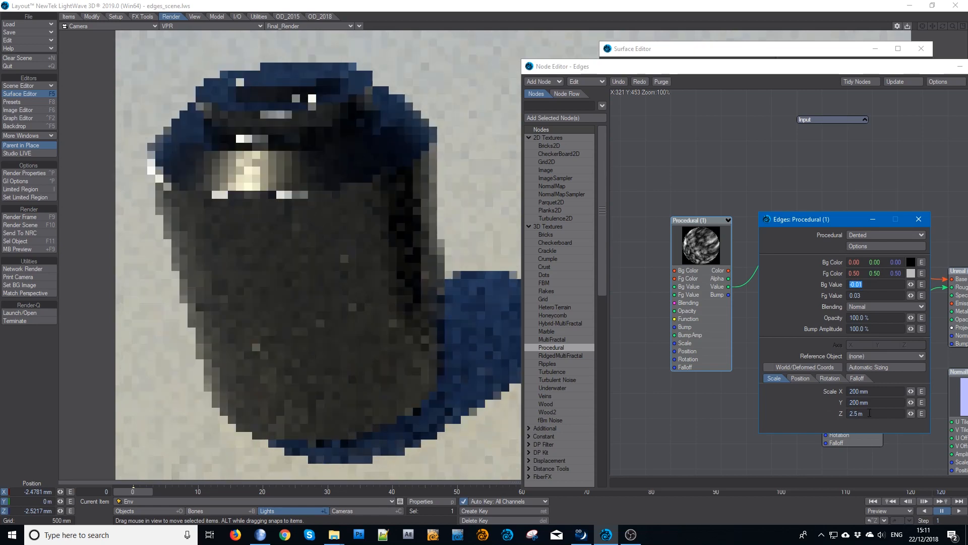
type("200")
key("Tab")
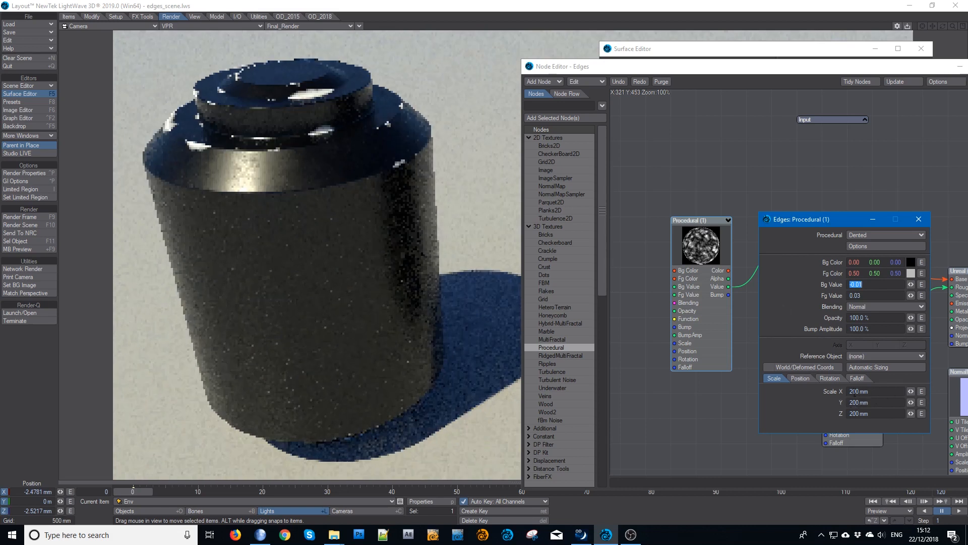
- Restore the Dented texture's scale to 150 mm on X, Y and Z
left_click(853, 392)
key("Delete")
key("Delete")
key("Delete")
type("150")
double_click(858, 402)
type("150")
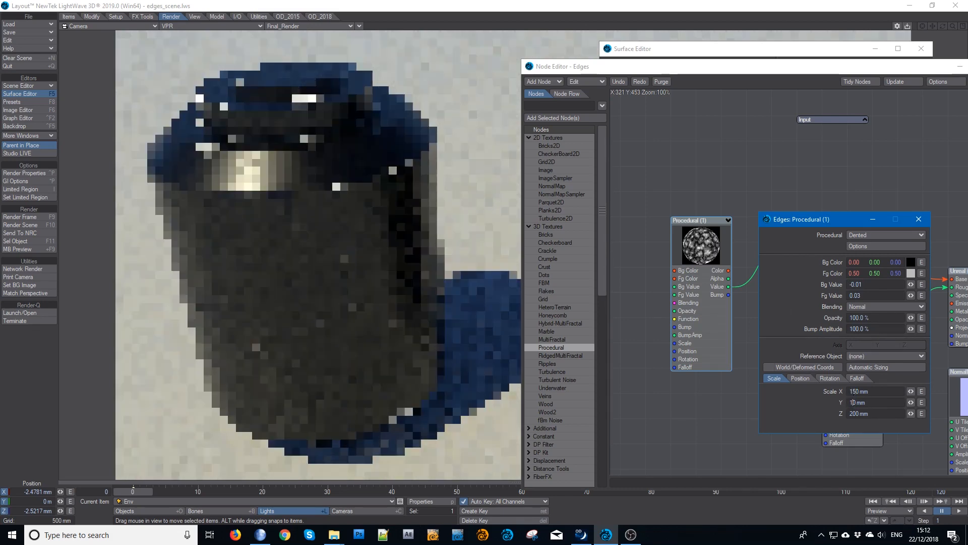
double_click(855, 413)
type("1")
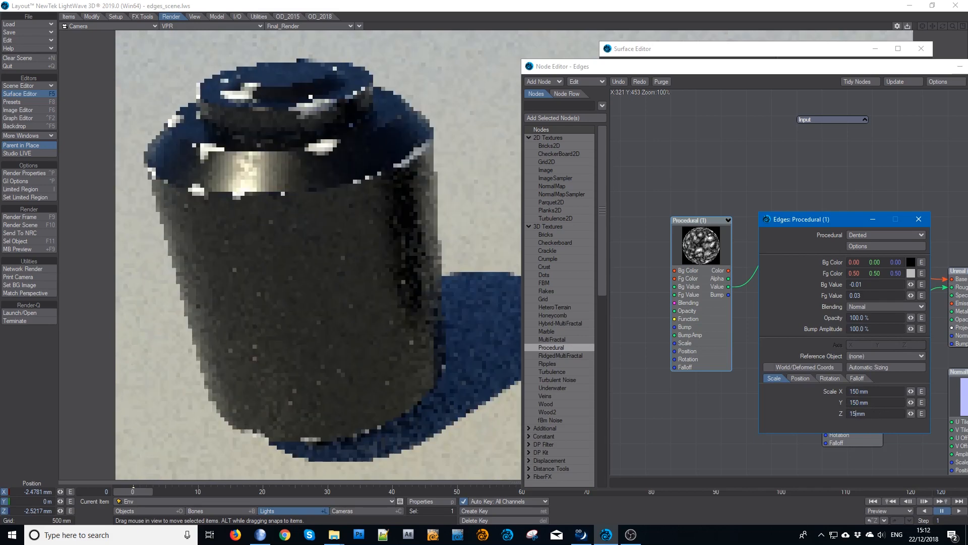
type("50")
key("Return")
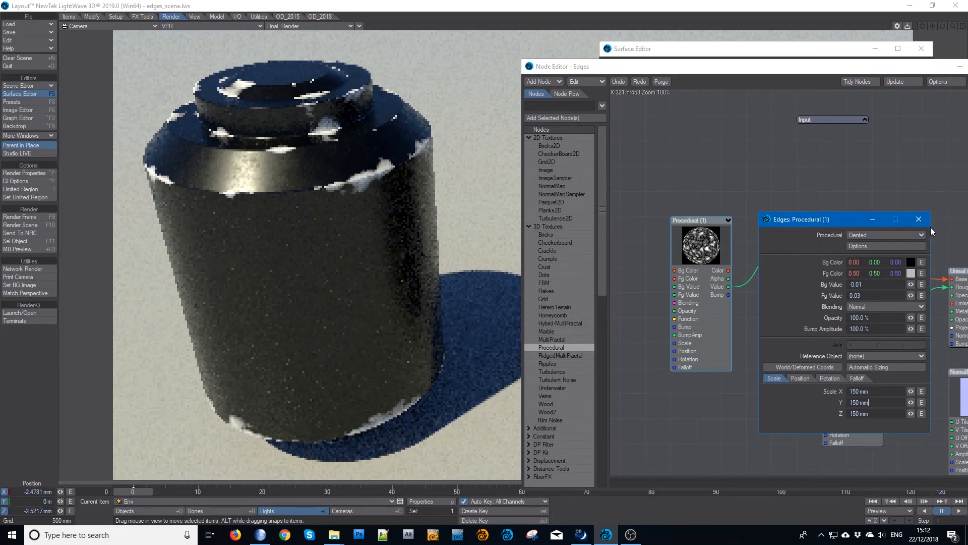
- Close the Procedural settings and rearrange the Procedural, EdgeShader (2) and Image nodes to free space before the Unreal material
left_click(918, 219)
left_click_drag(701, 255, 650, 233)
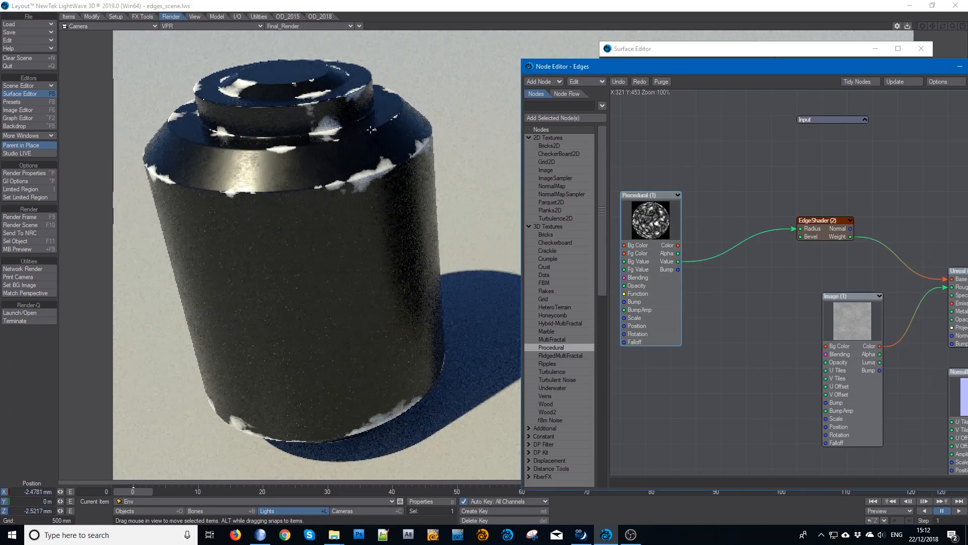
left_click_drag(841, 236, 790, 236)
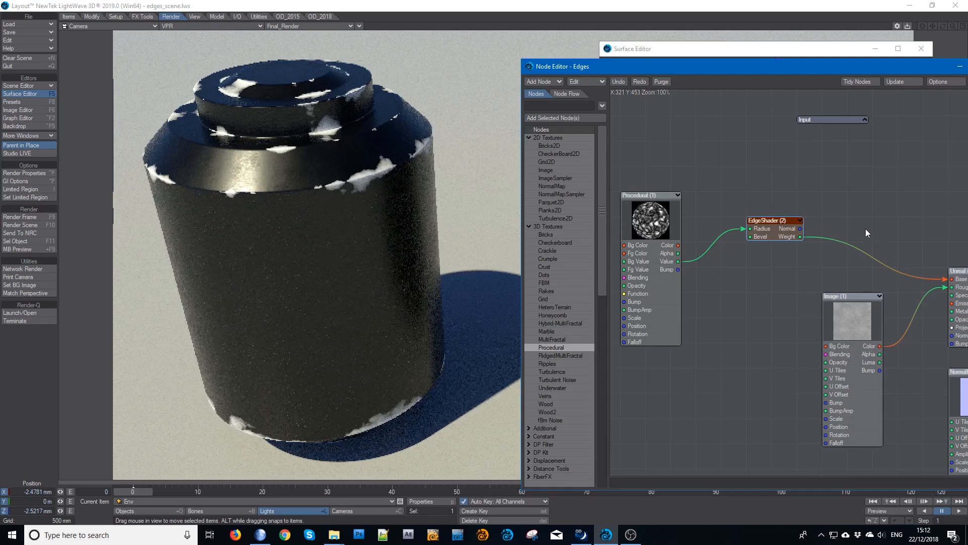
left_click_drag(771, 226, 746, 226)
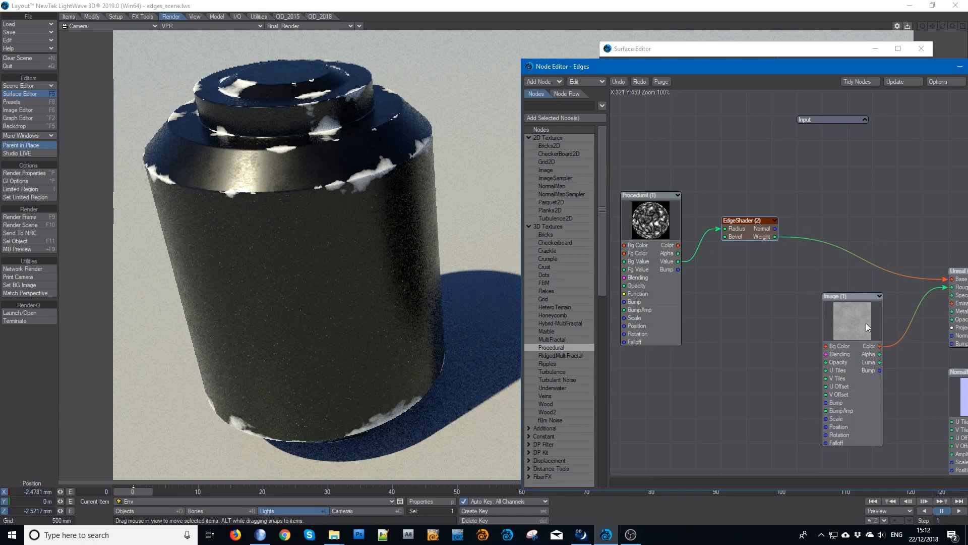
left_click_drag(862, 330, 736, 383)
- Add a Gradient node after EdgeShader (2) and feed the EdgeShader's Weight output into the gradient's Input
scroll(576, 256, "down", 6)
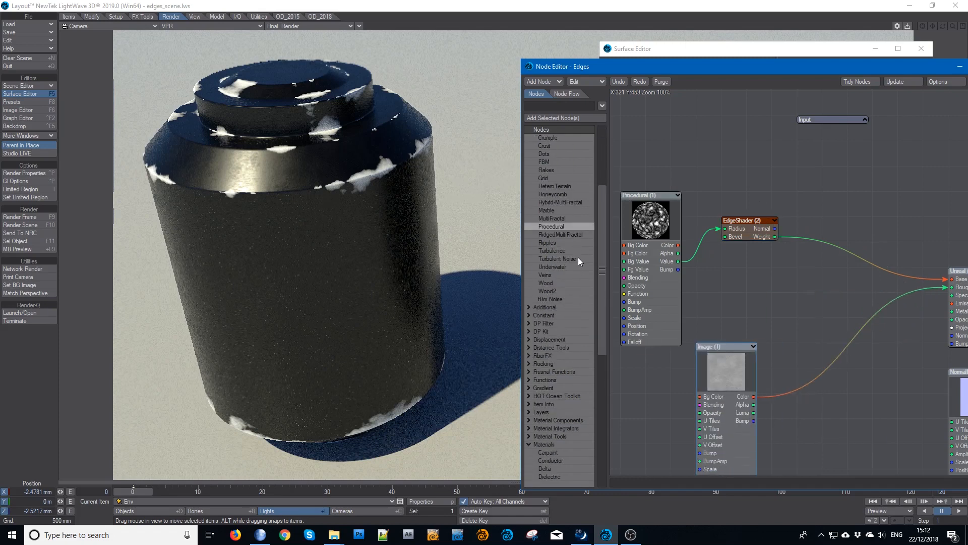
scroll(579, 255, "up", 3)
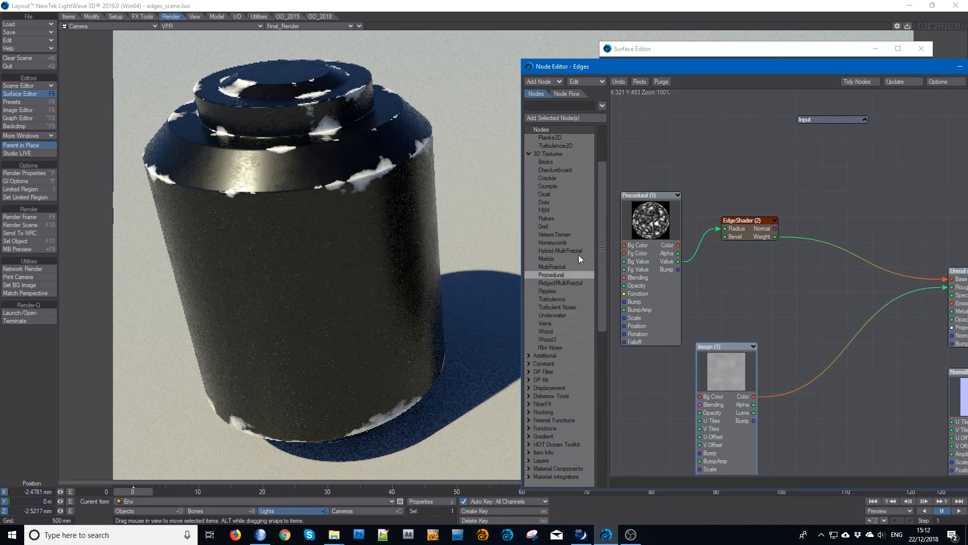
scroll(567, 332, "down", 4)
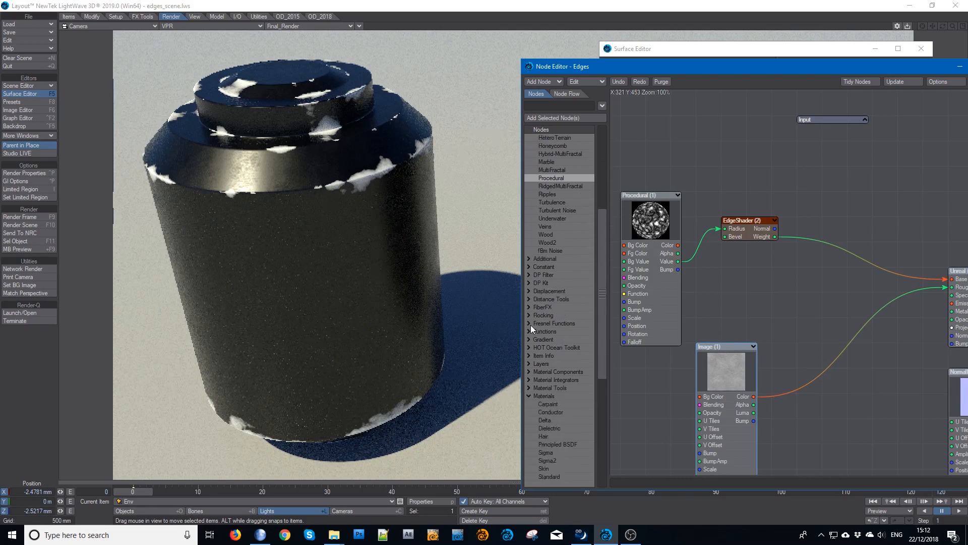
left_click(529, 339)
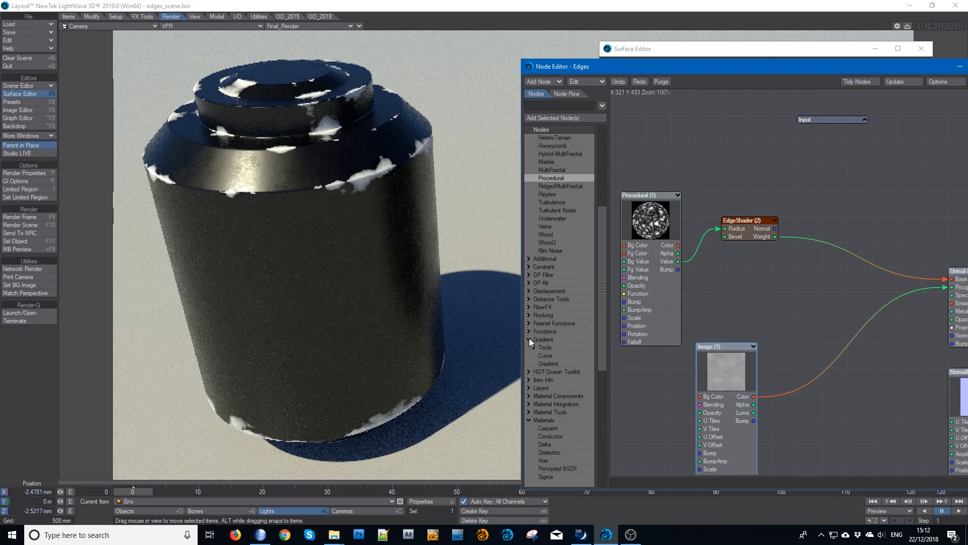
double_click(555, 363)
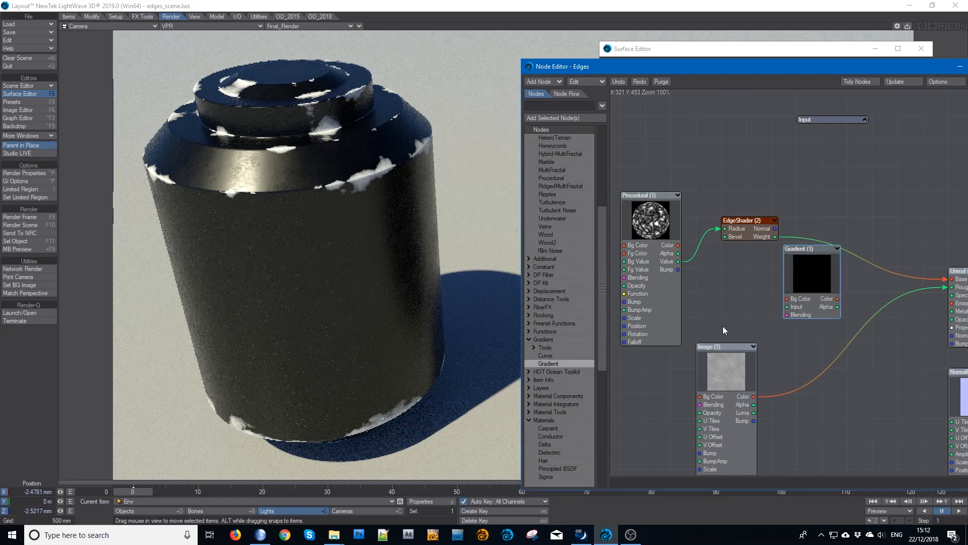
left_click_drag(821, 279, 881, 220)
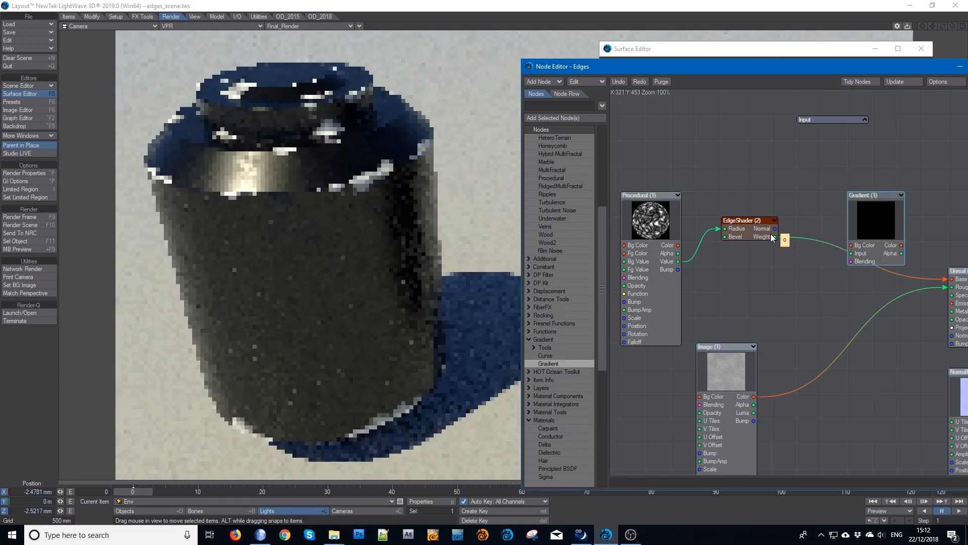
left_click_drag(776, 237, 852, 253)
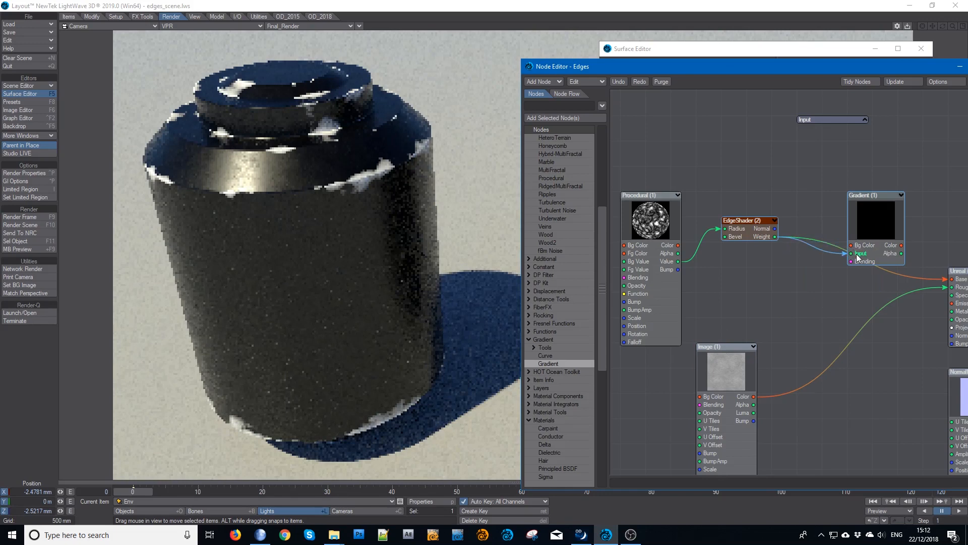
- Add a second gradient key at about 0.50 with Step smoothing and make its colour white
double_click(871, 225)
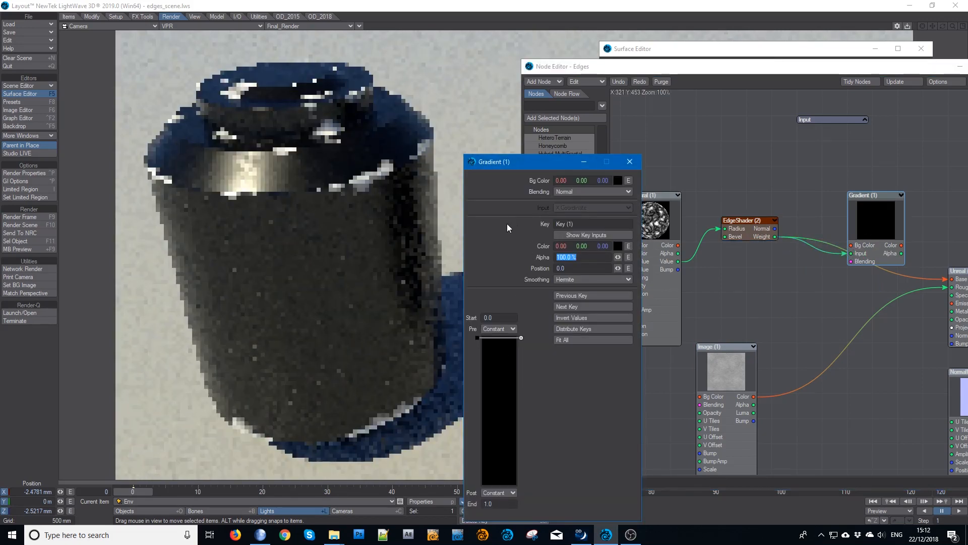
left_click(496, 446)
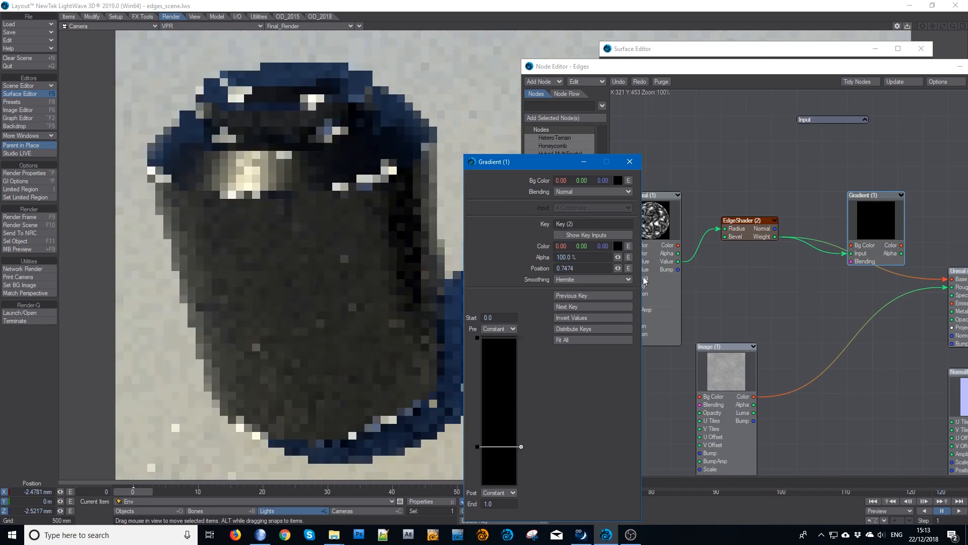
left_click_drag(484, 452, 484, 416)
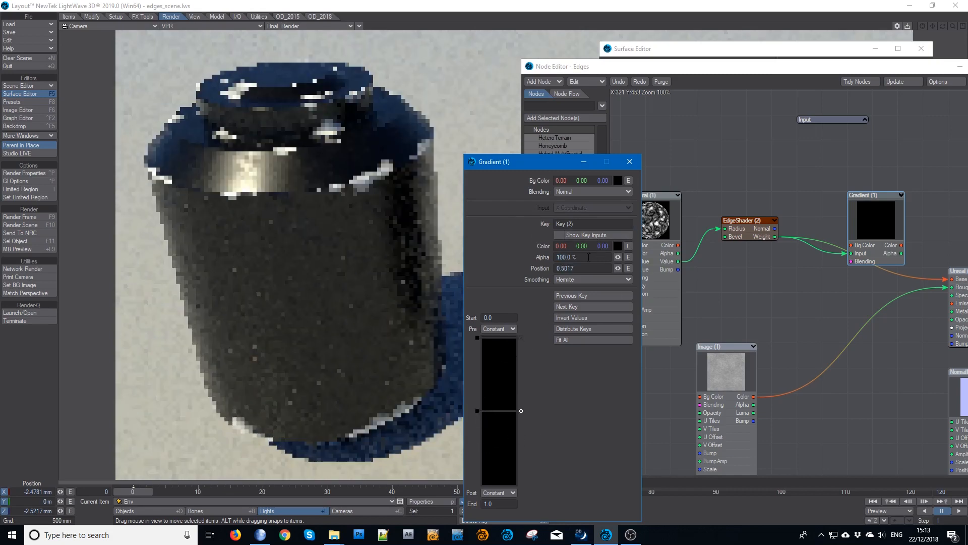
left_click(603, 278)
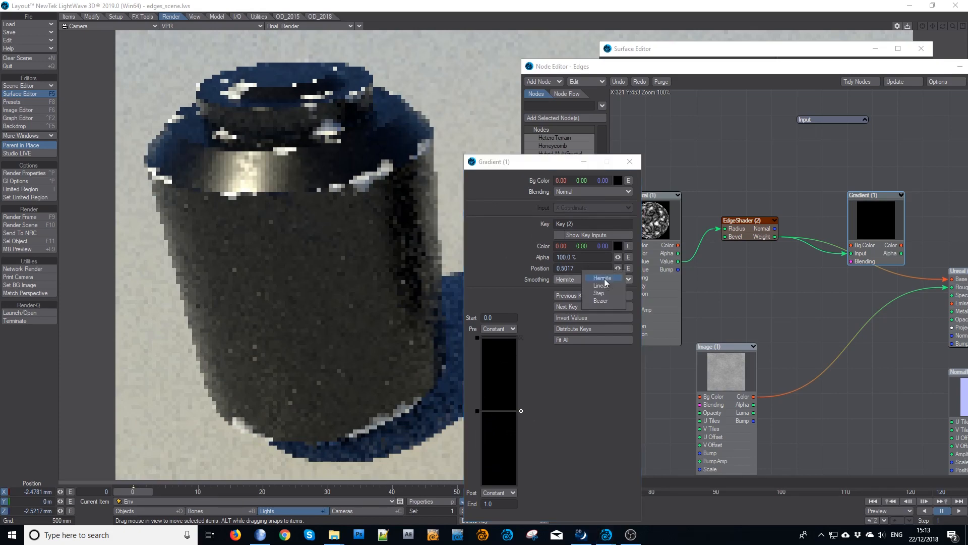
left_click(605, 291)
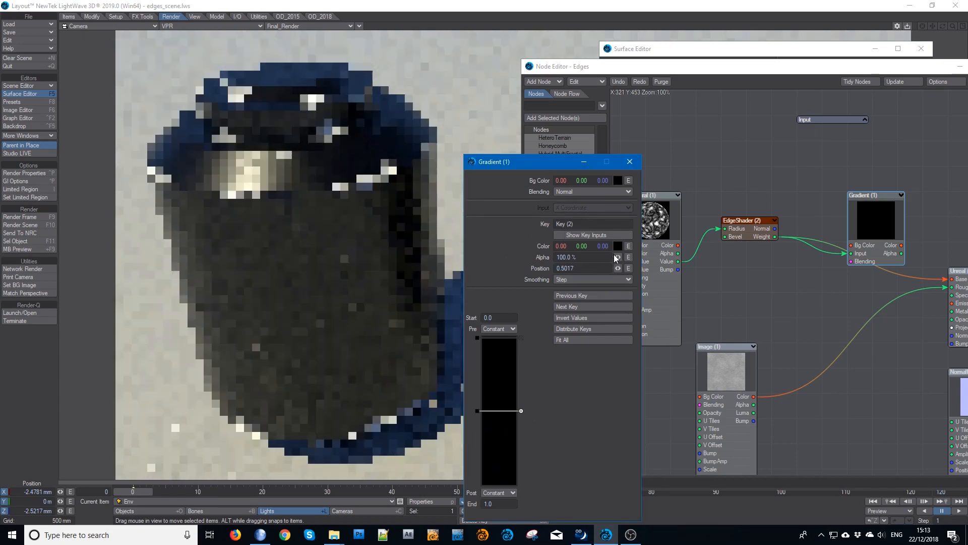
left_click_drag(618, 247, 618, 250)
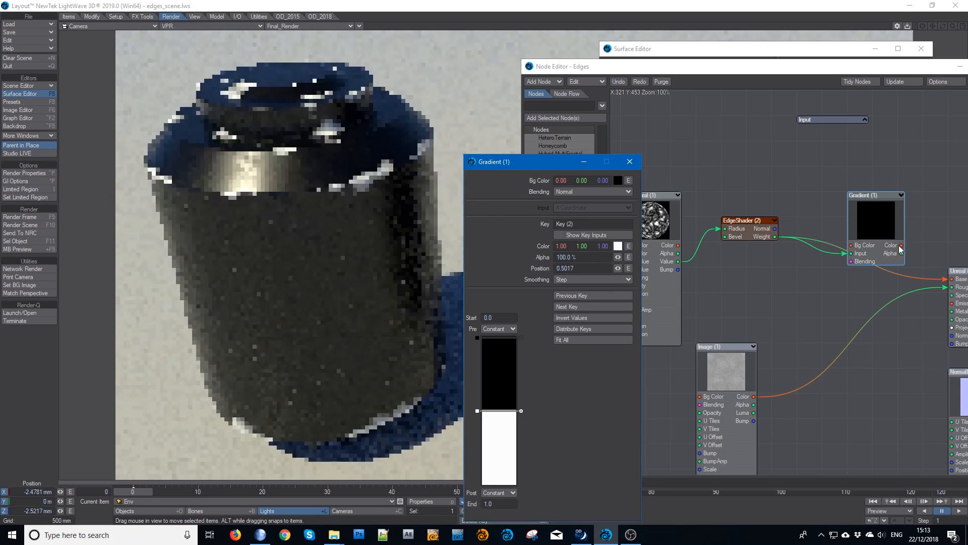
- Connect the Gradient's Color to the Unreal material's Base Color and set the white key's position to 0.5
left_click_drag(901, 245, 952, 279)
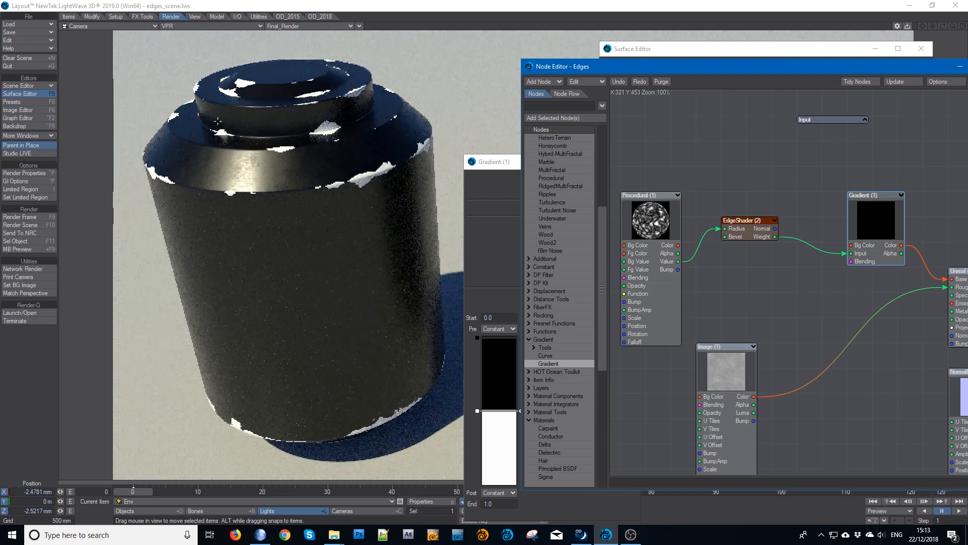
left_click_drag(889, 221, 851, 207)
double_click(852, 208)
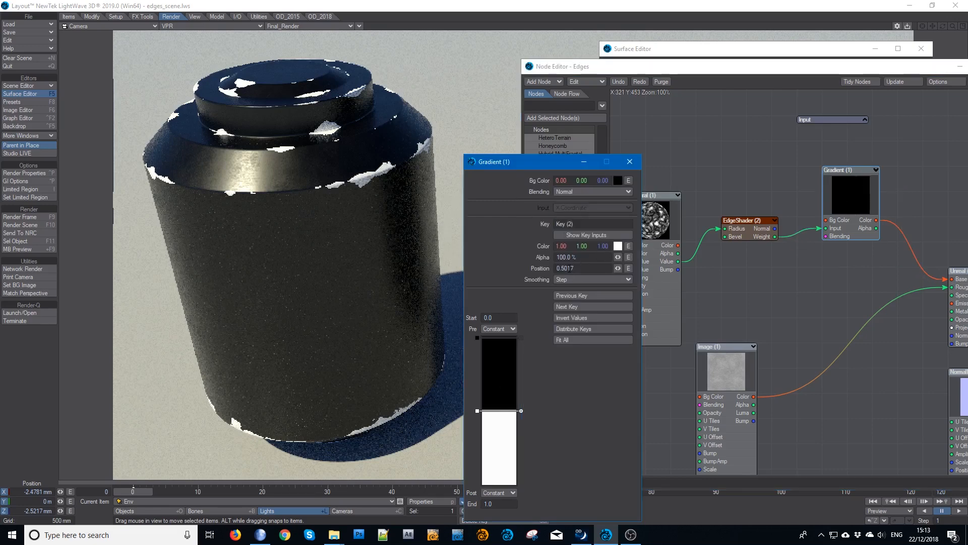
left_click_drag(569, 268, 594, 273)
type("0")
key("Tab")
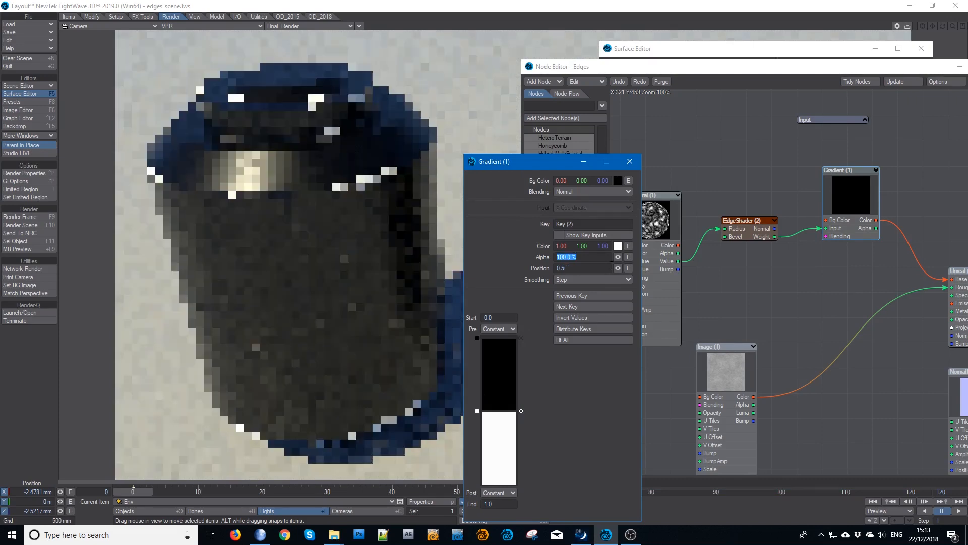
left_click(635, 167)
- Rewire the Gradient's Color output from the Unreal material's Base Color to Metallic, and move the node lower in the graph
left_click_drag(687, 67, 526, 60)
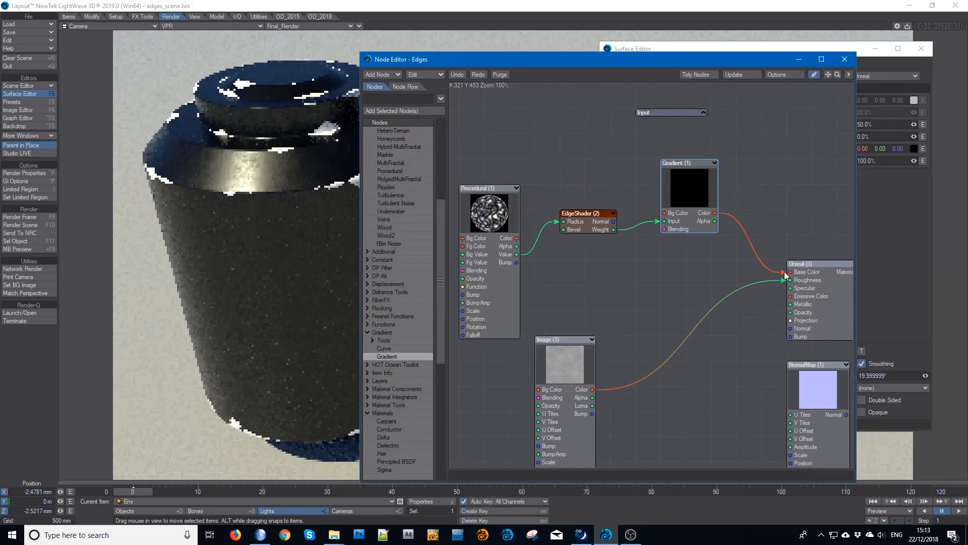
left_click_drag(785, 273, 769, 275)
mouse_move(717, 217)
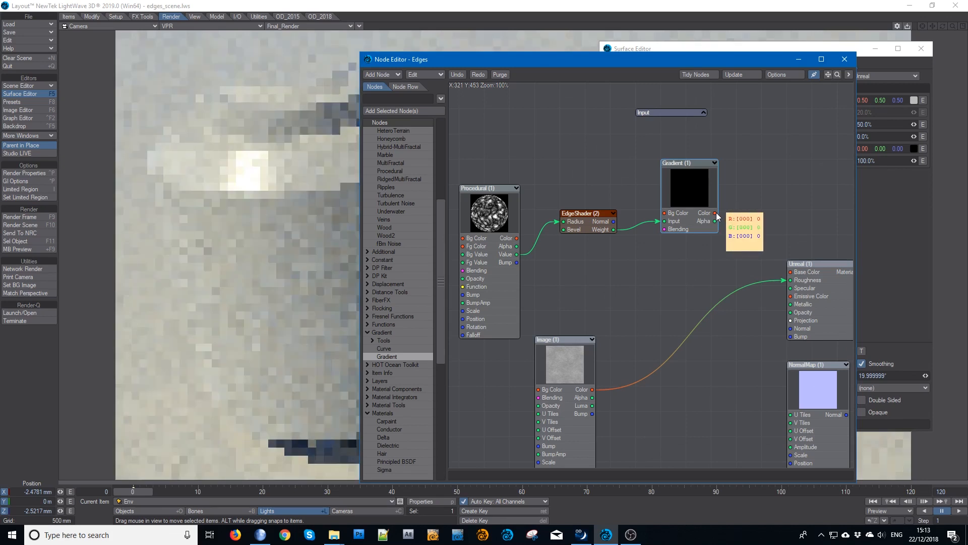
left_click_drag(715, 213, 795, 304)
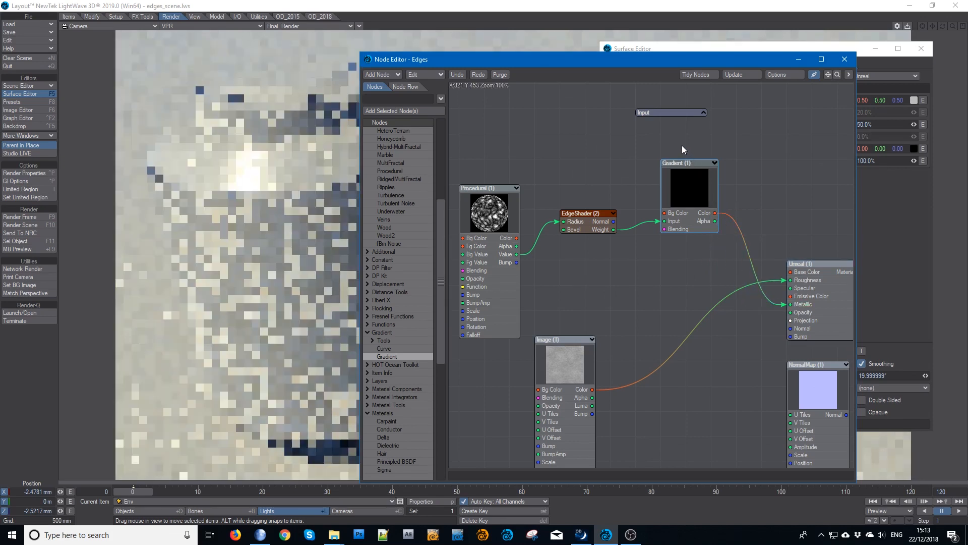
left_click_drag(683, 186, 685, 212)
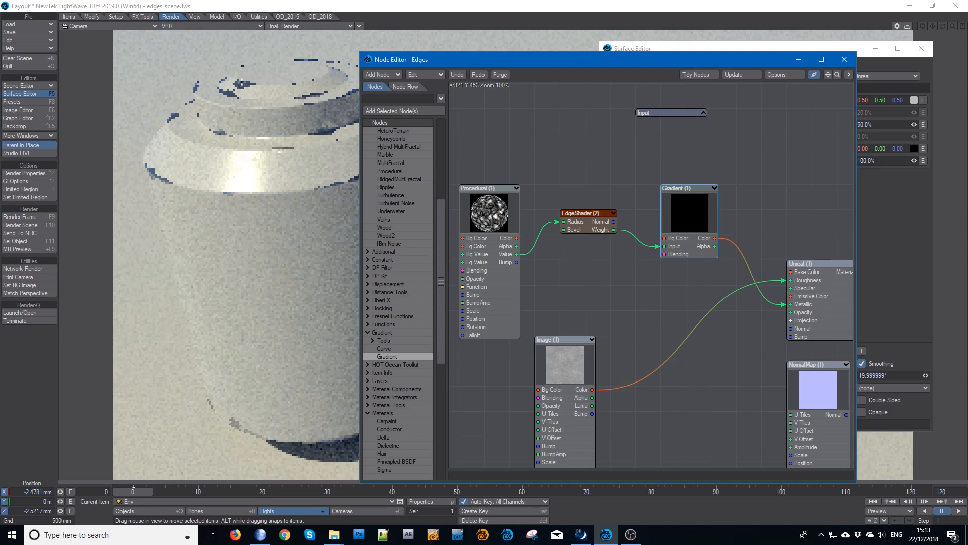
left_click_drag(705, 230, 705, 331)
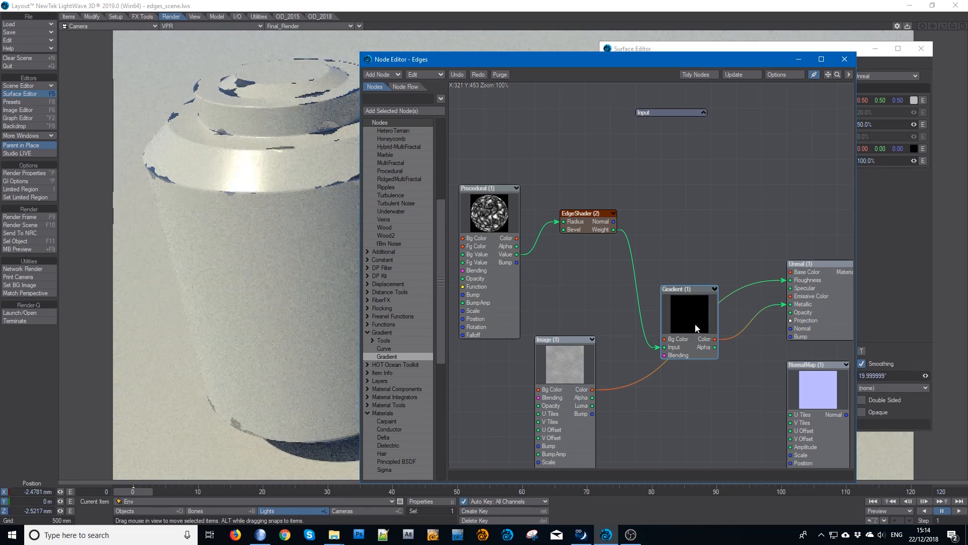
left_click_drag(695, 328, 703, 349)
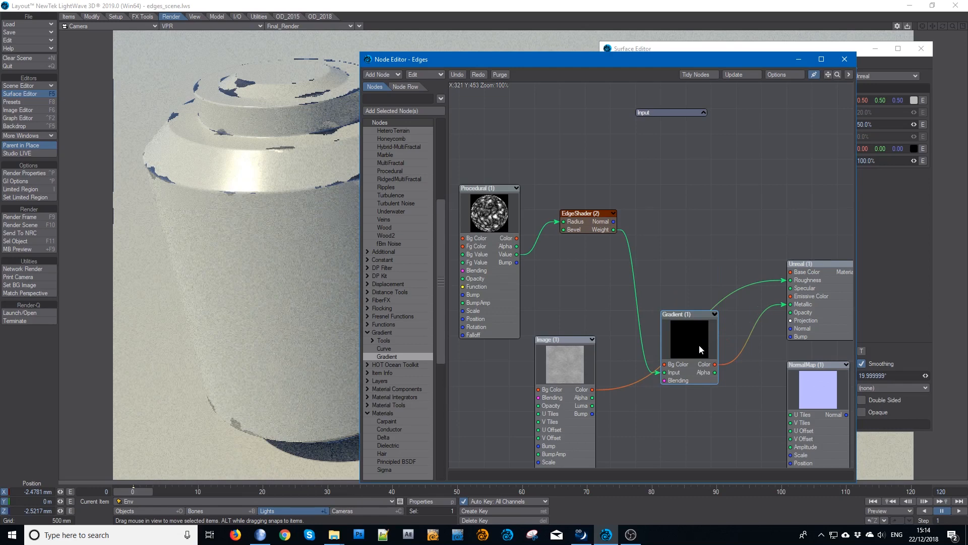
- Duplicate the Gradient node, feed it the EdgeShader's Weight, and connect the copy's Color to the Unreal material's Base Color
key("ctrl+c")
key("ctrl+v")
left_click_drag(673, 275, 704, 221)
left_click_drag(614, 230, 790, 272)
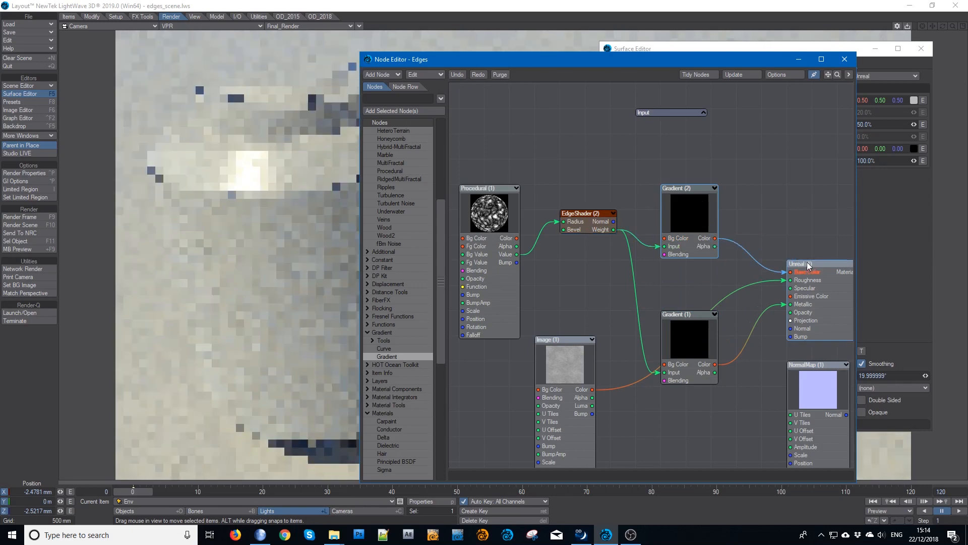
- Set the first key of Gradient (2) to orange with RGB 254, 92, 13
double_click(700, 205)
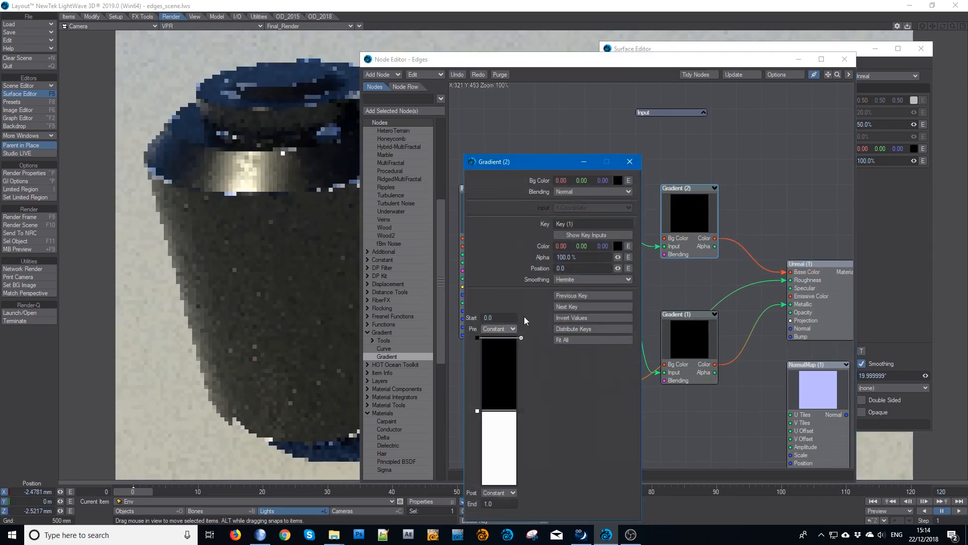
left_click(618, 246)
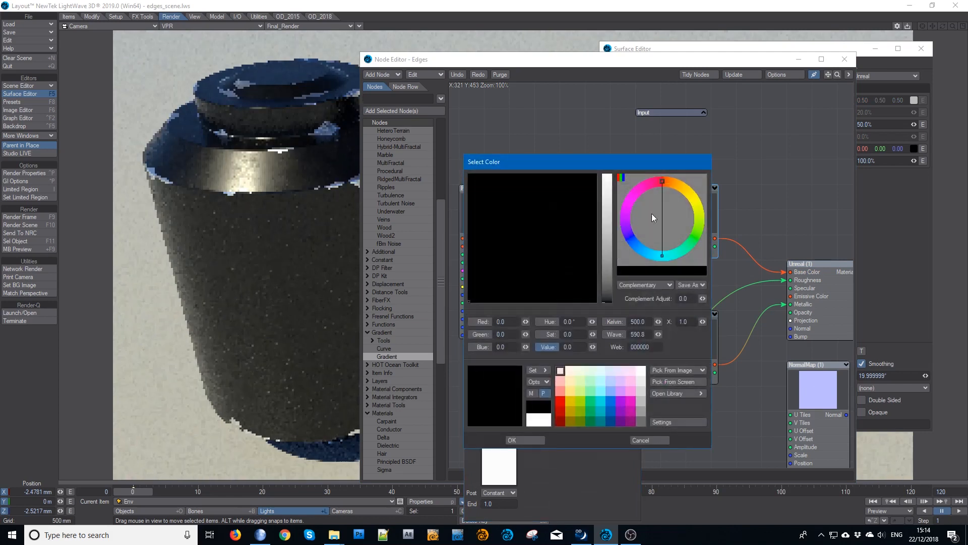
left_click(680, 185)
left_click(607, 178)
left_click(479, 176)
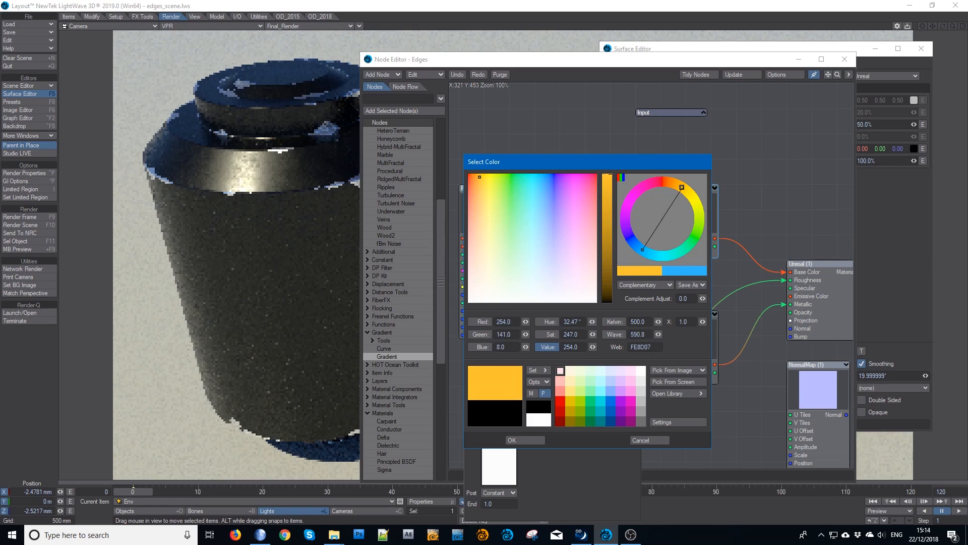
left_click_drag(479, 177, 475, 179)
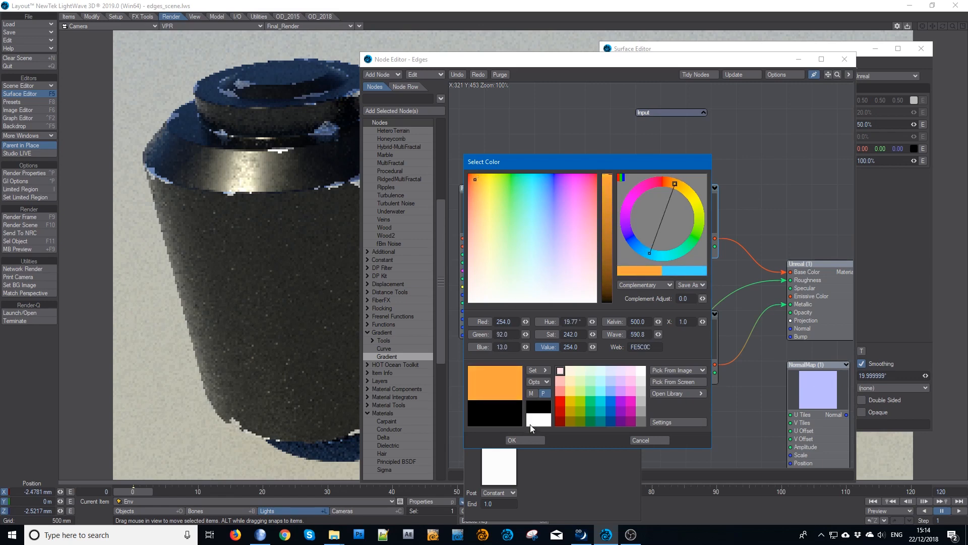
left_click(528, 441)
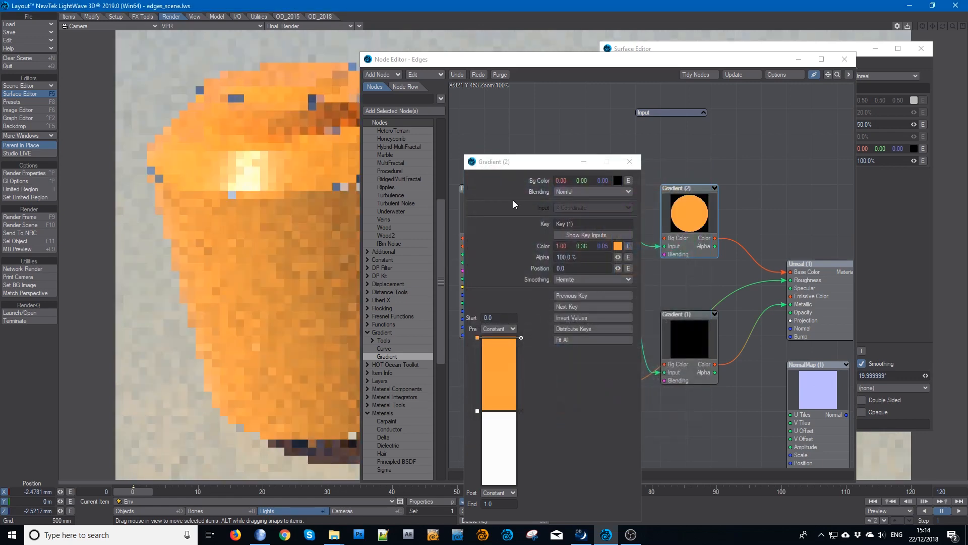
- Reduce the saturation of the orange key colour in Gradient (2) to 217
left_click(617, 246)
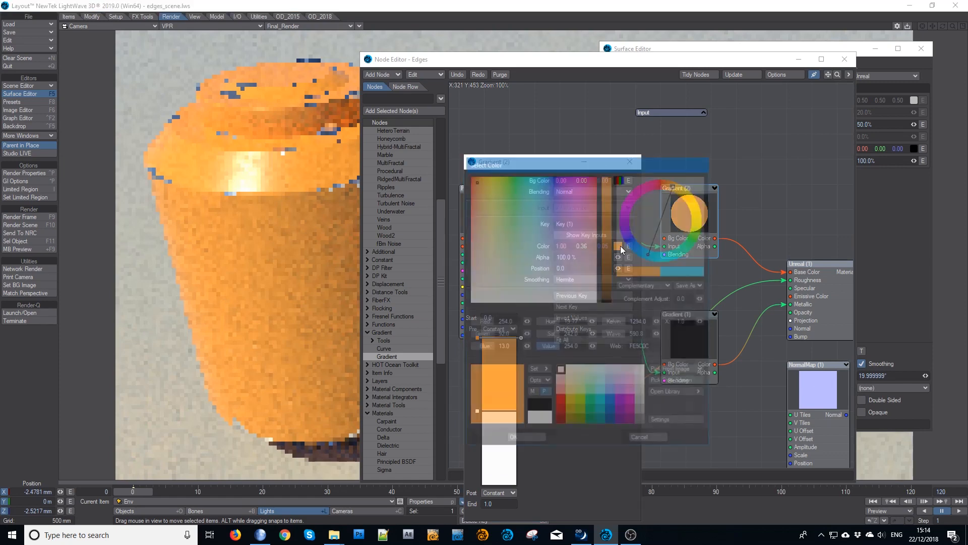
left_click(553, 334)
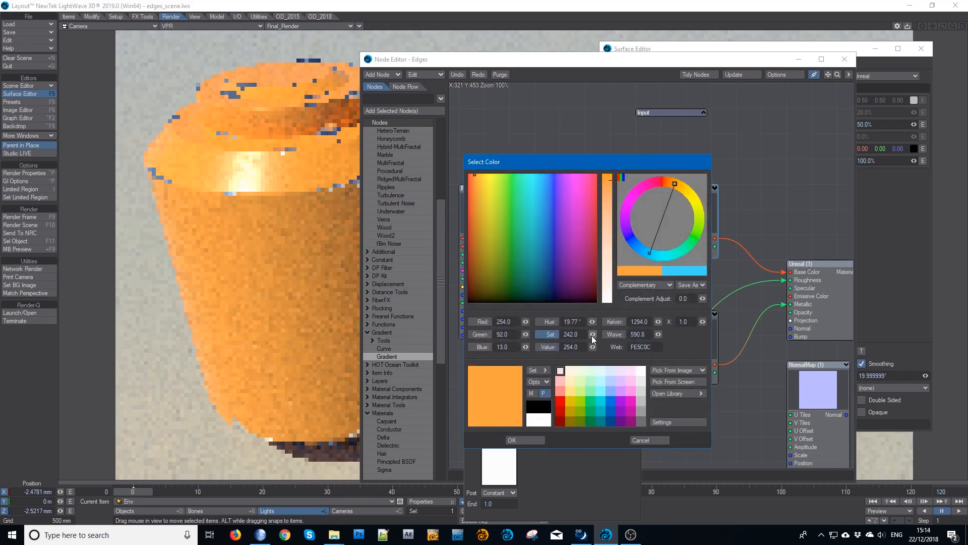
left_click_drag(593, 335, 580, 335)
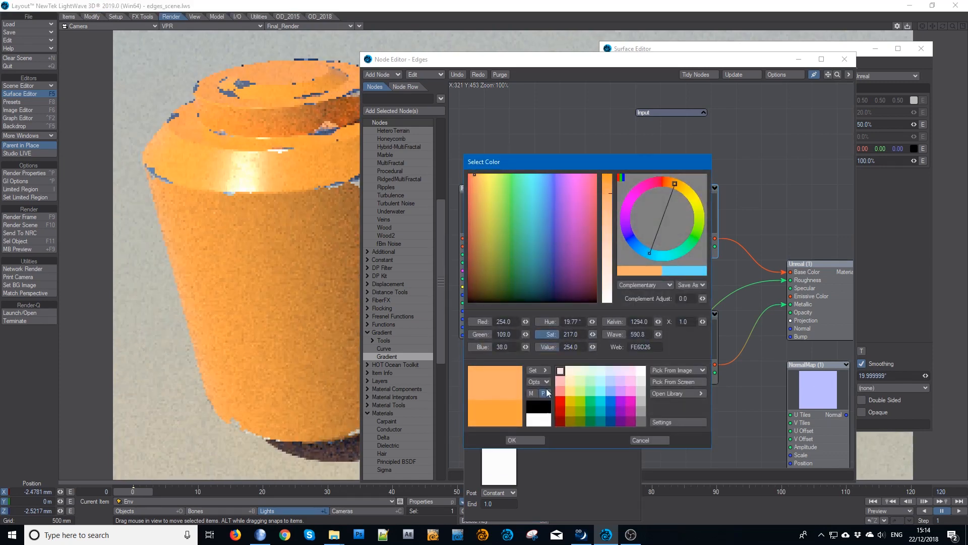
left_click(527, 442)
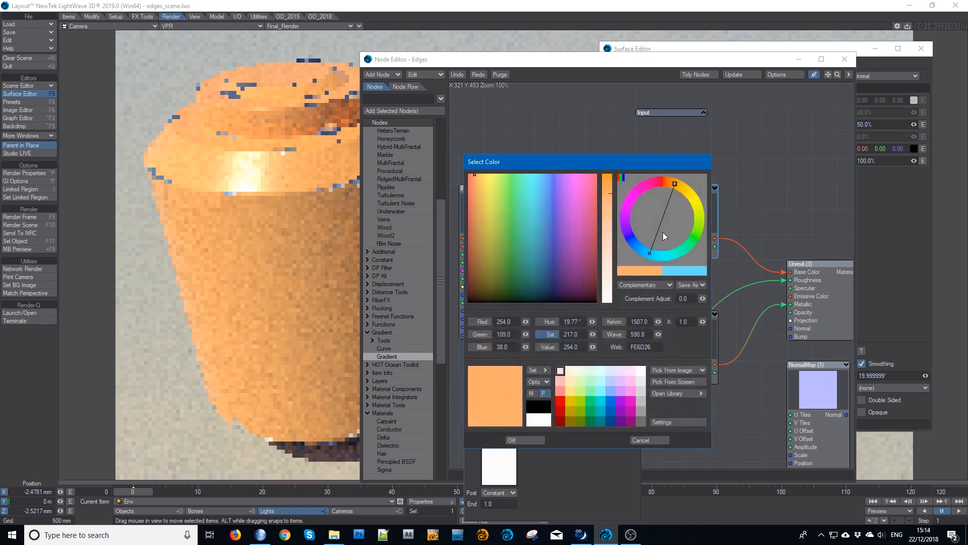
- Set the orange key's saturation to 232, and shift the Gradient (2) and Node Editor windows to uncover more of the render preview
left_click_drag(613, 198, 614, 190)
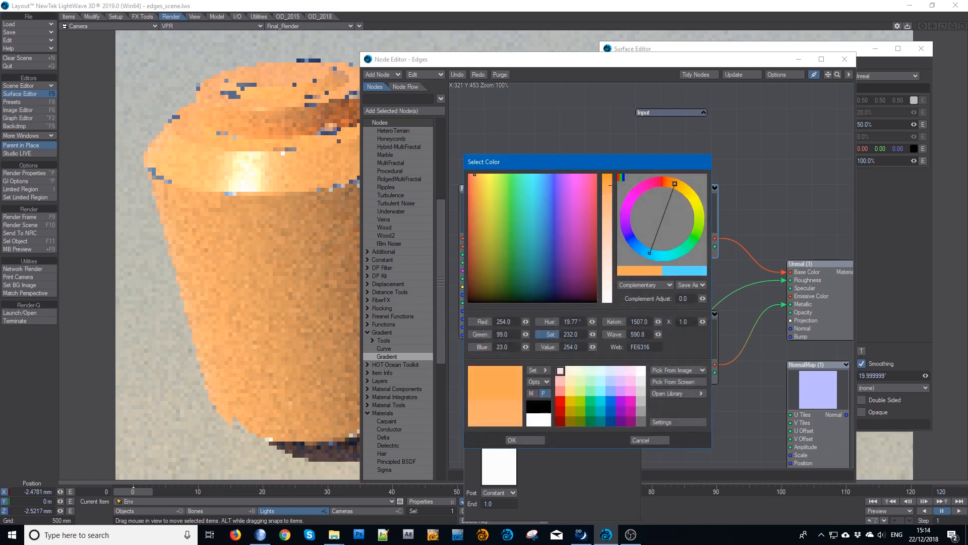
left_click(539, 440)
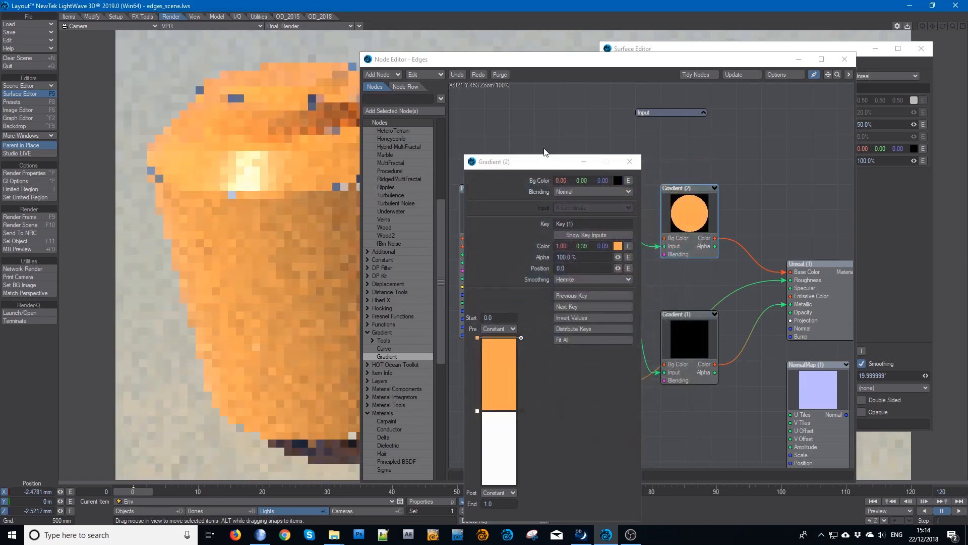
left_click_drag(534, 162, 659, 152)
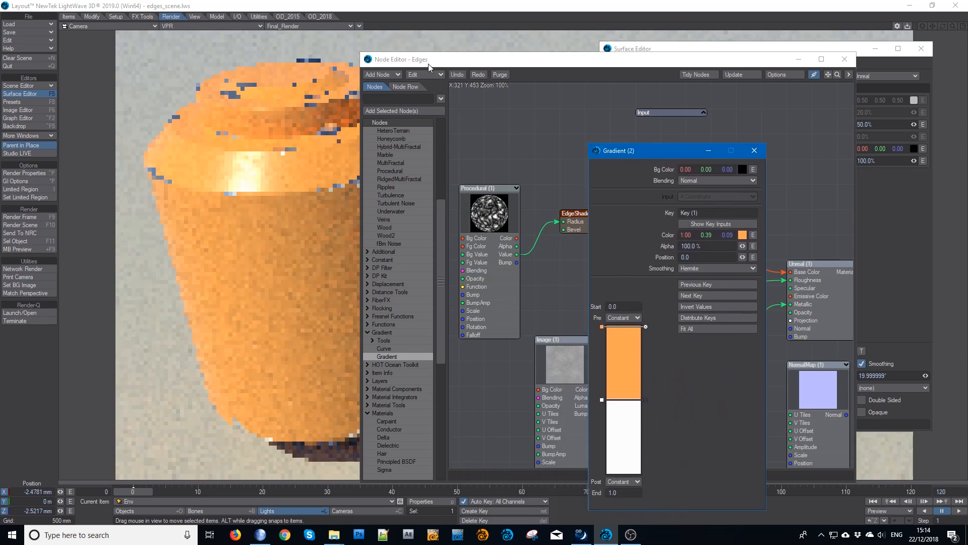
left_click_drag(429, 68, 489, 71)
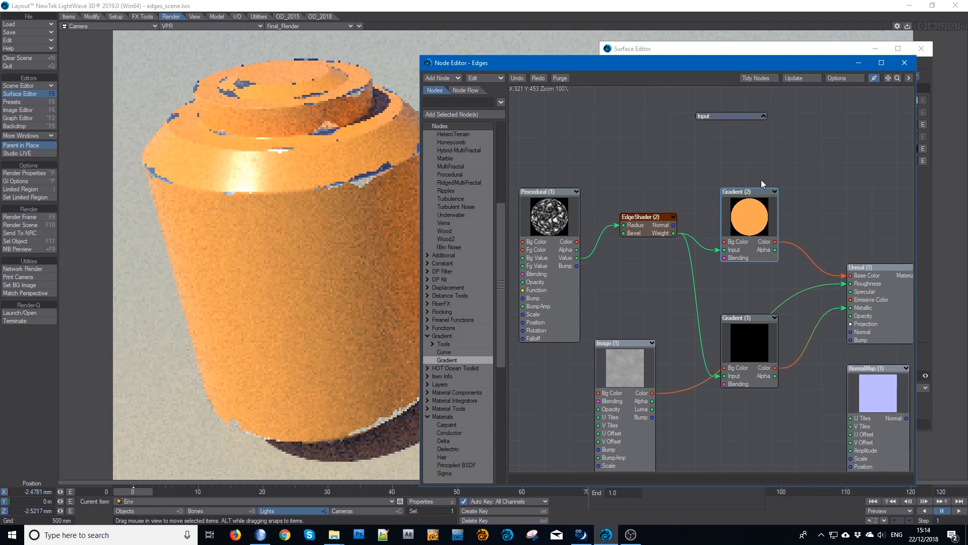
- Reopen Gradient (2) and add two keys above its step at positions 0.4083 and 0.4844
double_click(757, 235)
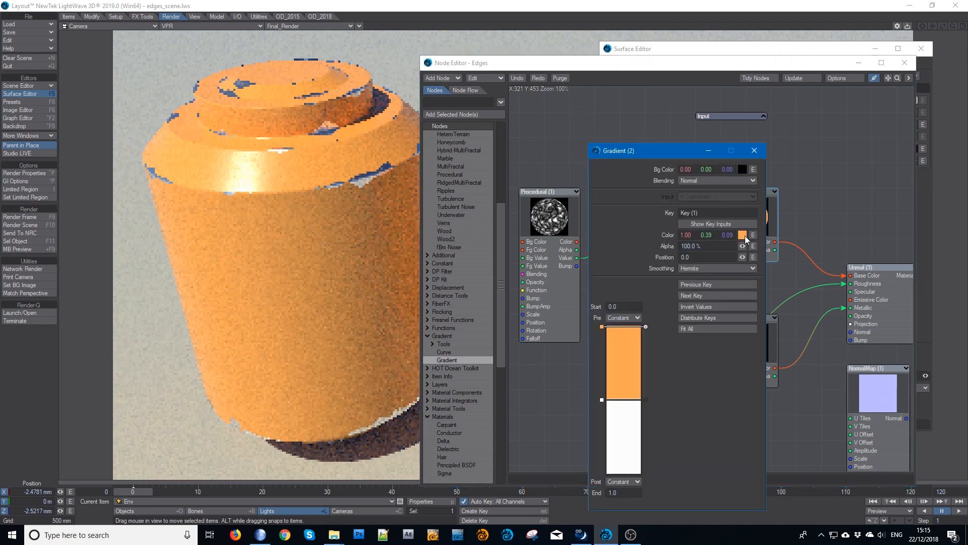
left_click(619, 387)
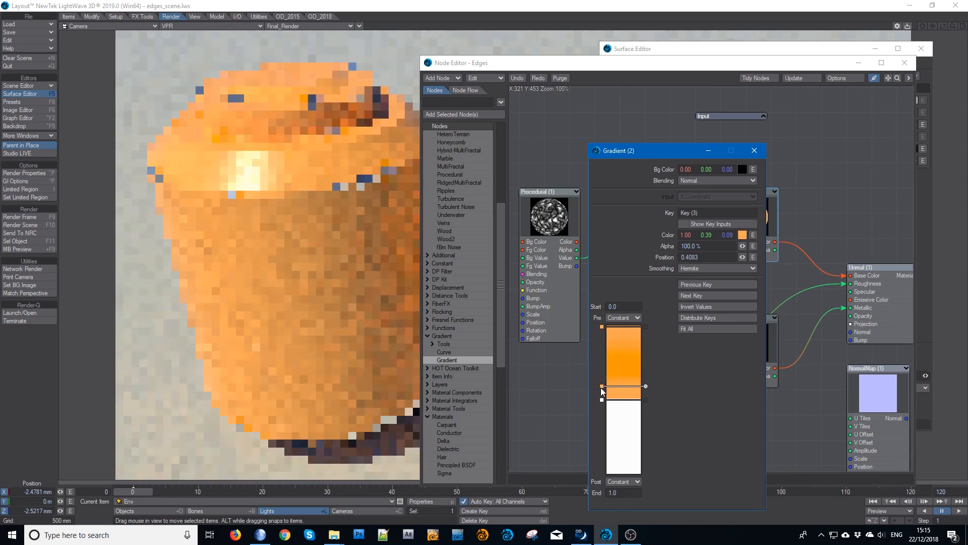
left_click(618, 397)
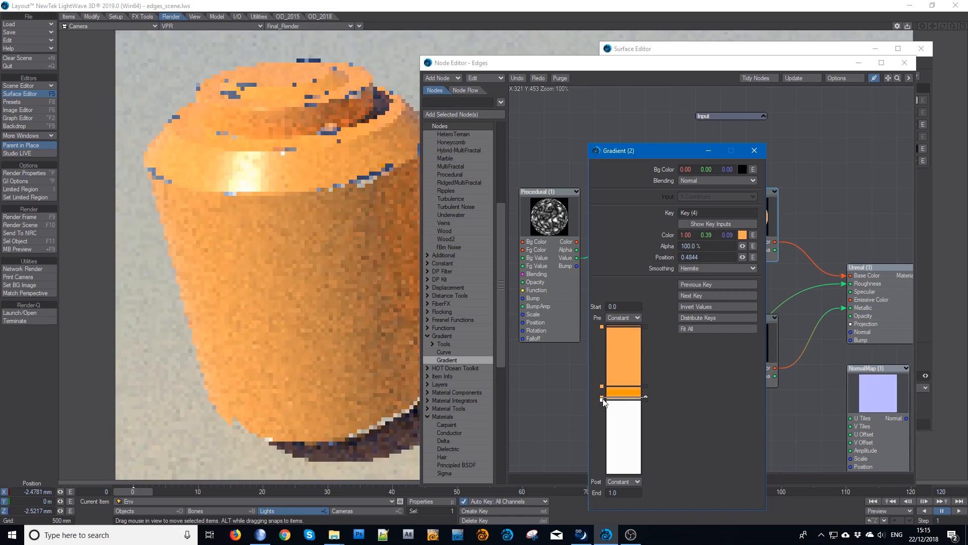
- Set the colour of the Gradient (2) key at 0.4844 to a neutral light grey with saturation 0 and value 155
left_click(603, 399)
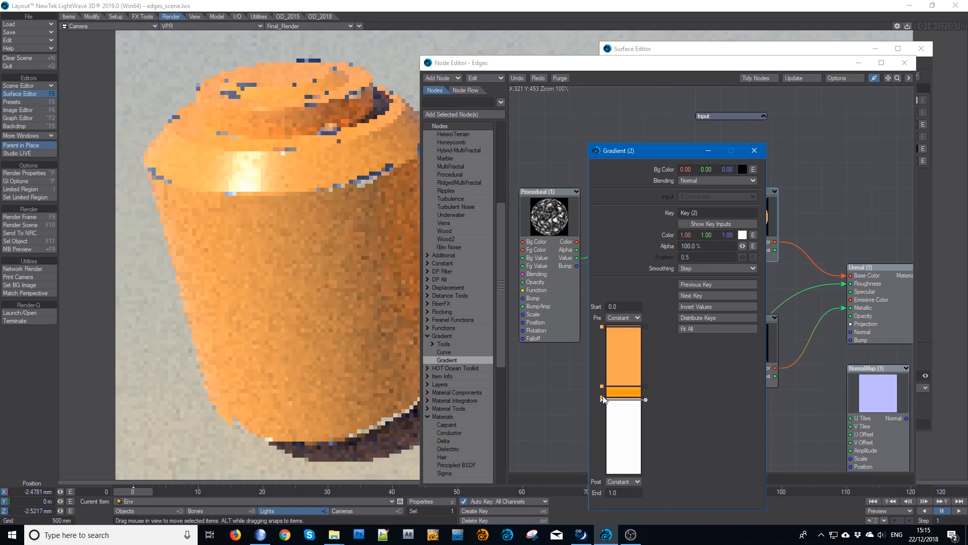
left_click(603, 398)
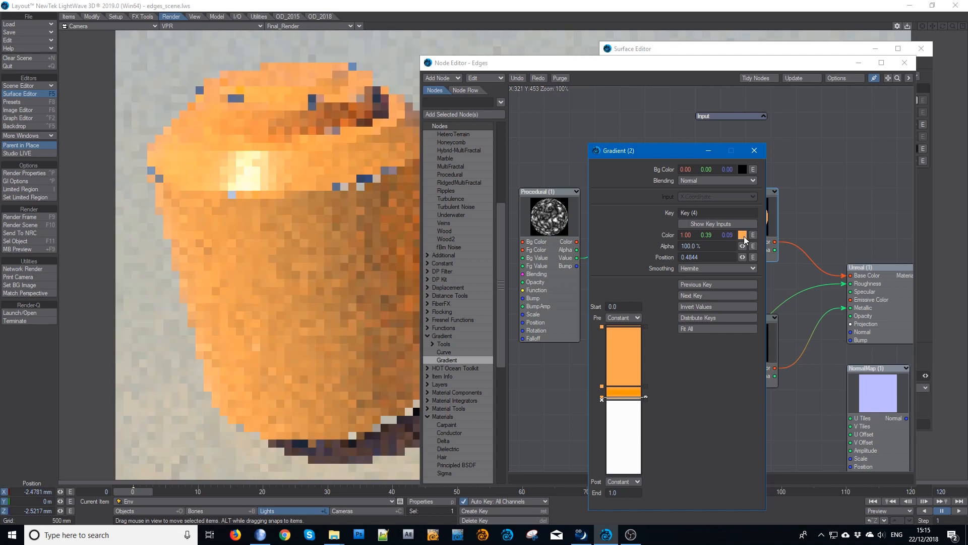
left_click(742, 235)
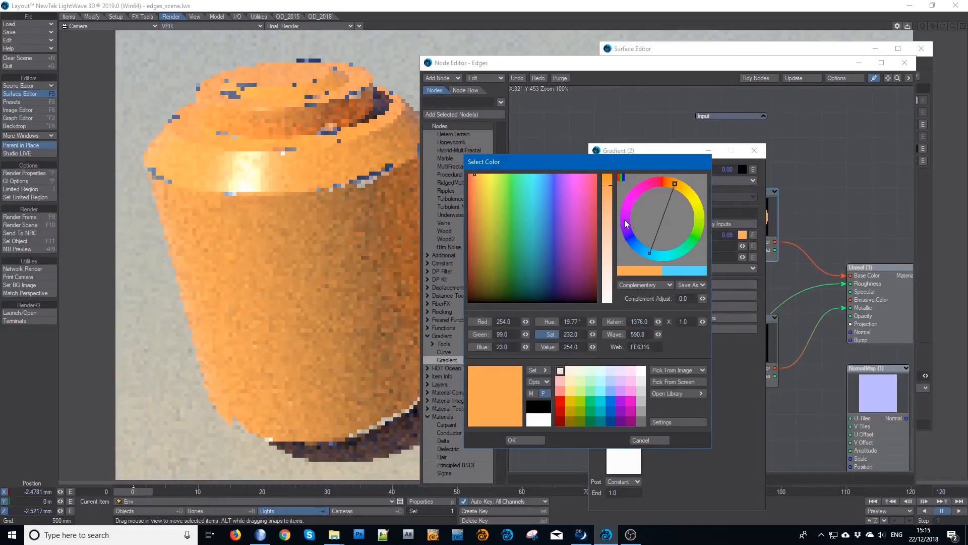
left_click(551, 347)
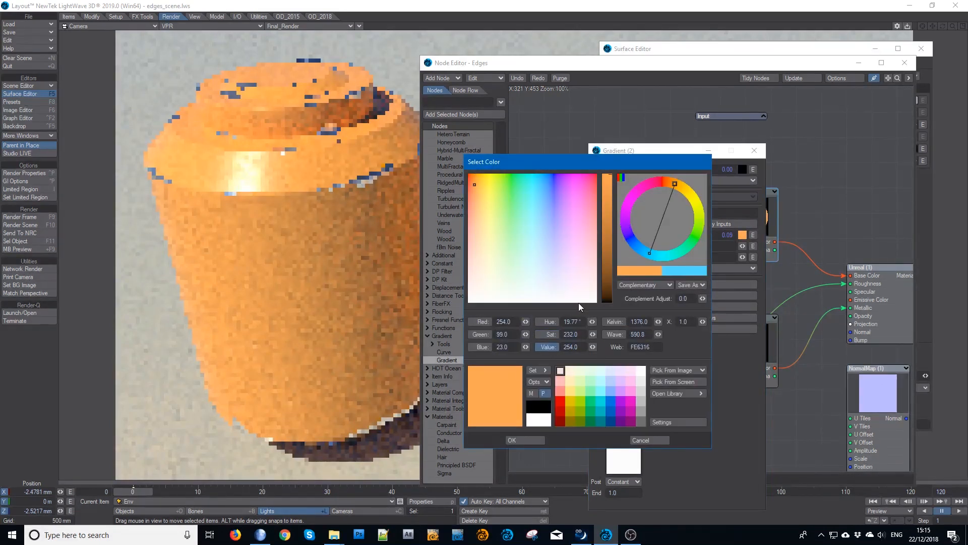
left_click_drag(473, 187, 477, 301)
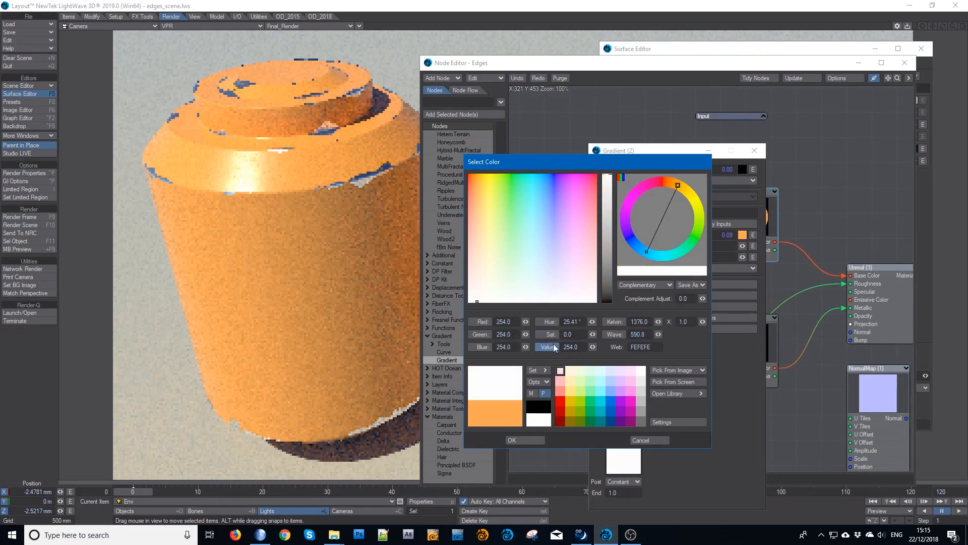
left_click_drag(593, 347, 567, 347)
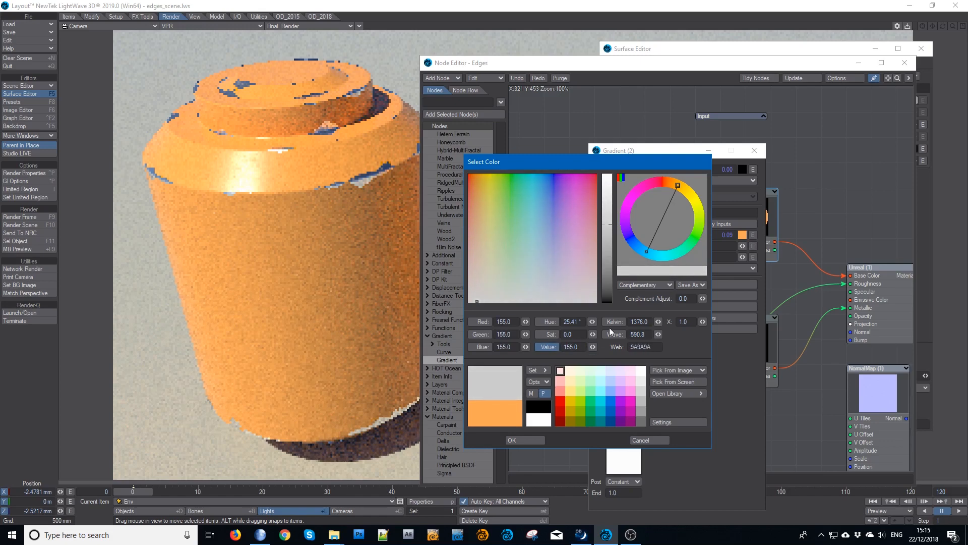
left_click(528, 437)
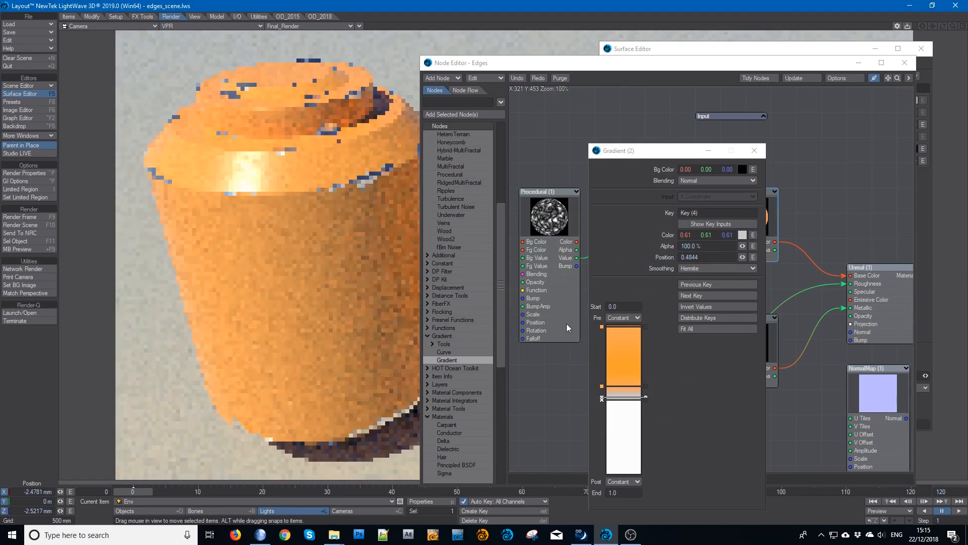
- Move Key (3) of Gradient (2) to position 0.2422 and set Linear smoothing on it and on Key (1)
left_click(603, 373)
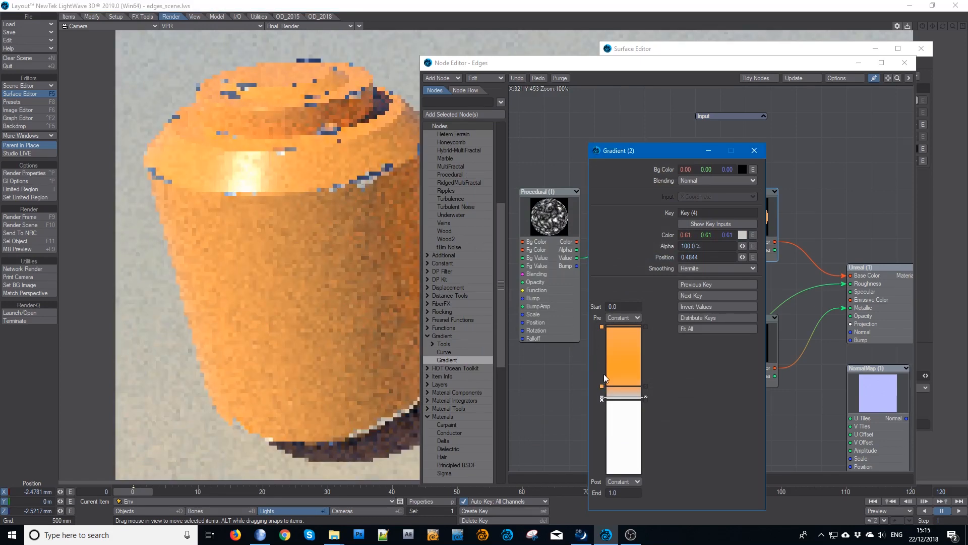
left_click_drag(600, 384, 603, 361)
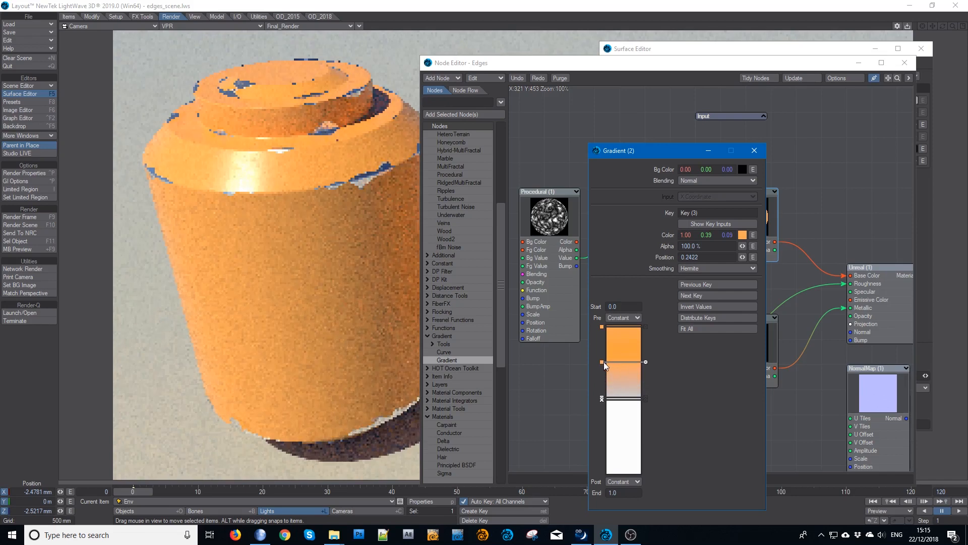
left_click(722, 269)
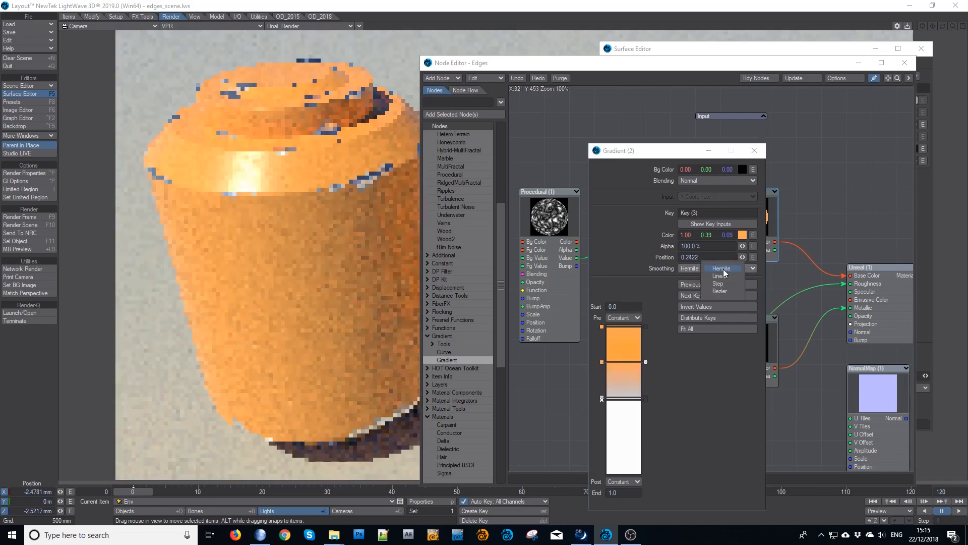
left_click(729, 277)
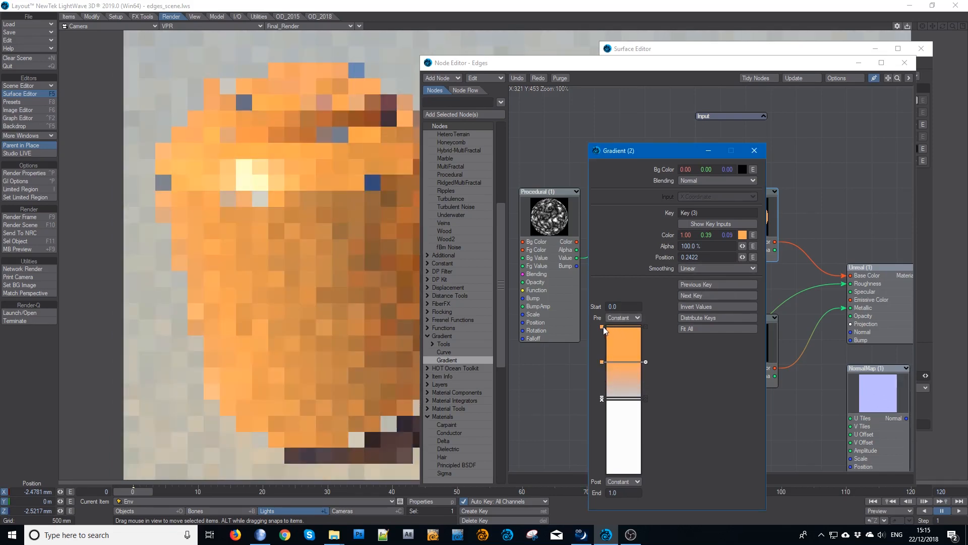
left_click(602, 327)
left_click(706, 269)
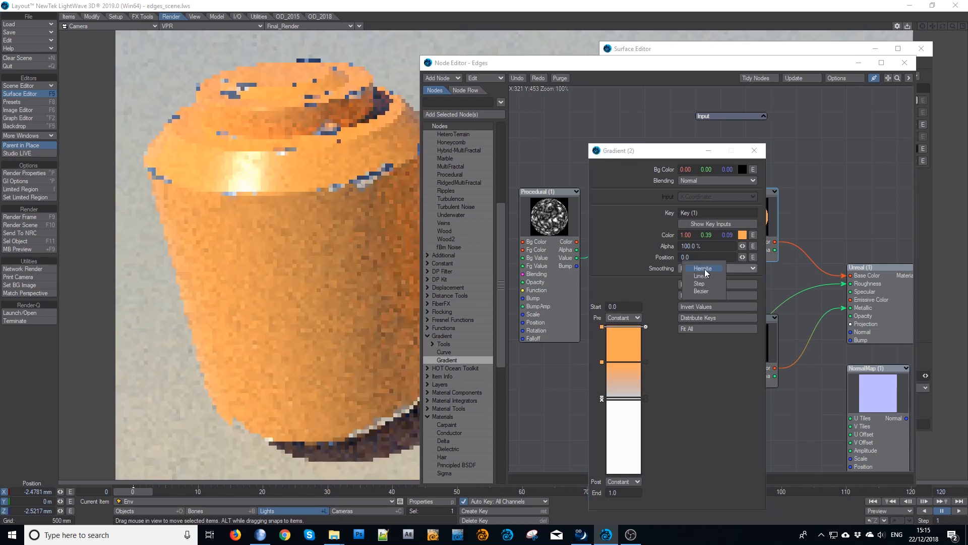
left_click(708, 275)
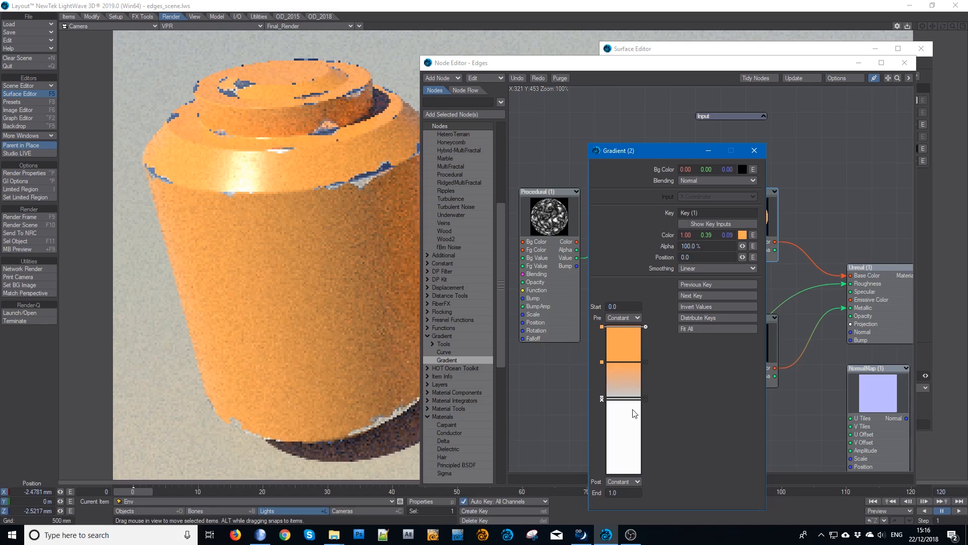
- Set the colour of the white step key, Key (2), in Gradient (2) to grey with value 103
left_click(602, 400)
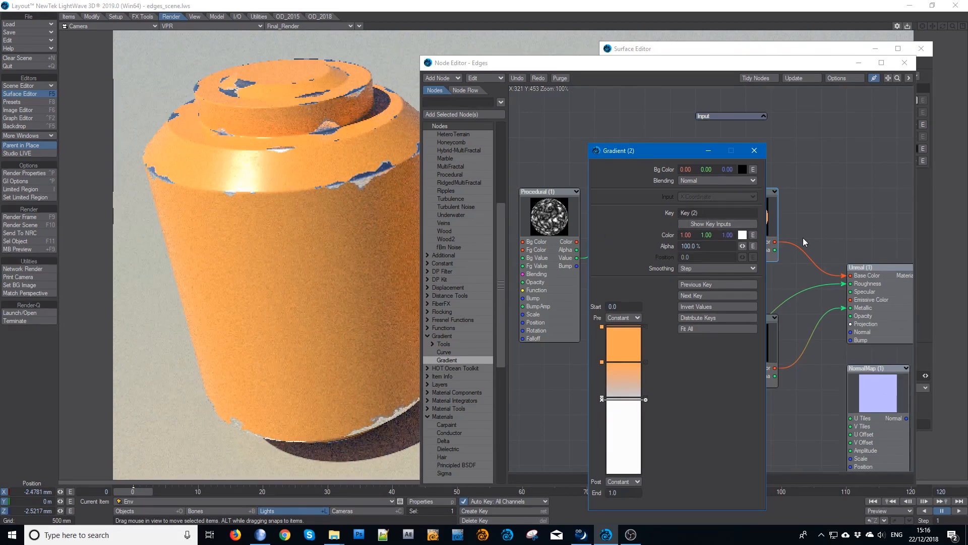
left_click(741, 235)
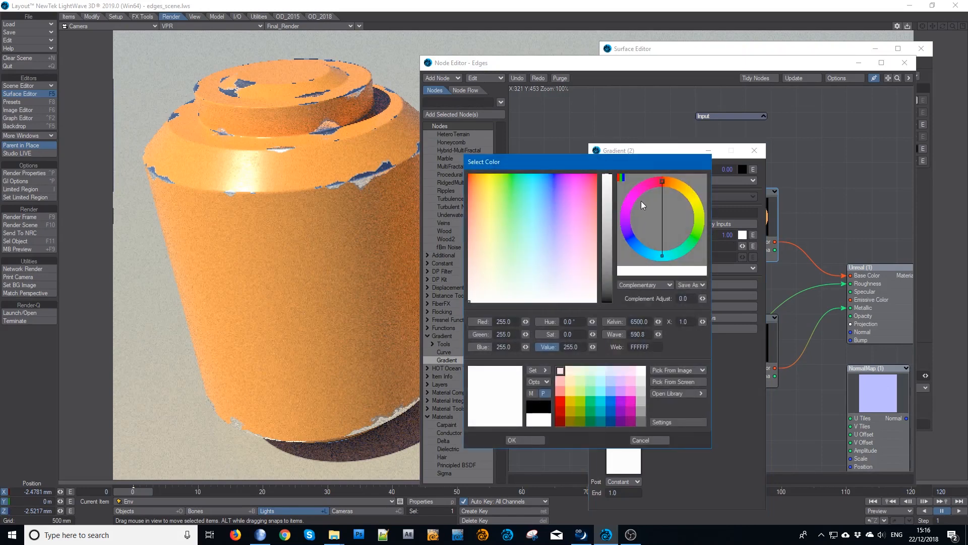
left_click(613, 250)
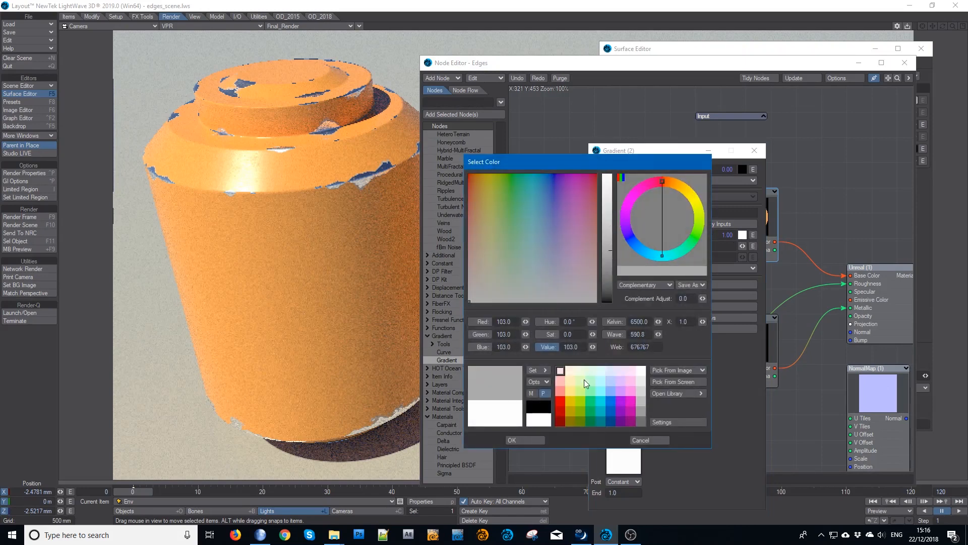
left_click(528, 440)
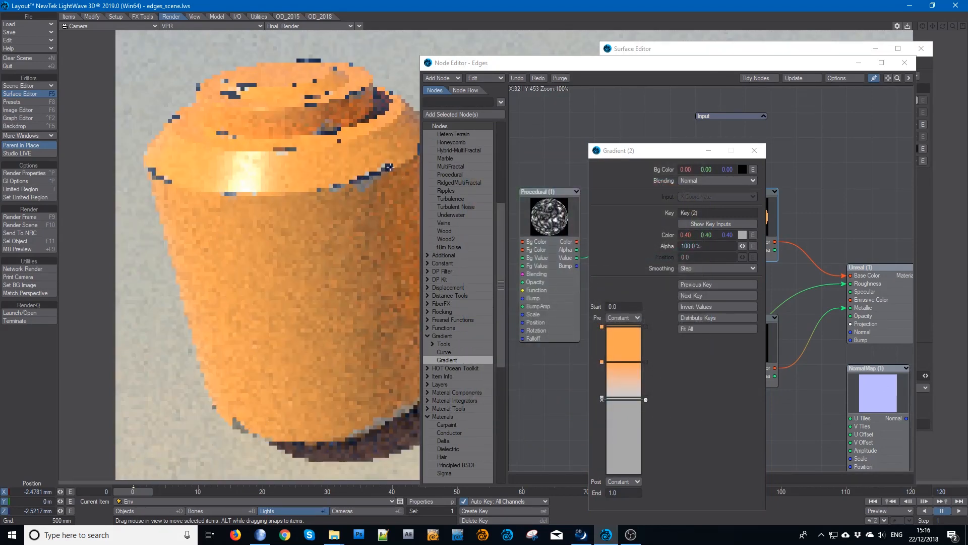
- Add a grey key to Gradient (2) at position 0.7716, and darken Key (2) to a grey of 0.09
left_click(622, 416)
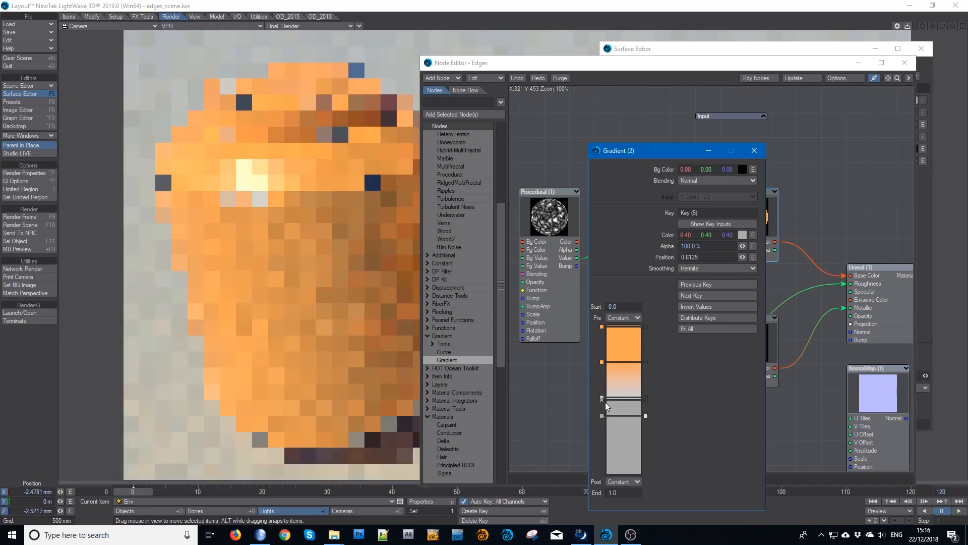
left_click_drag(603, 416, 601, 439)
left_click(602, 400)
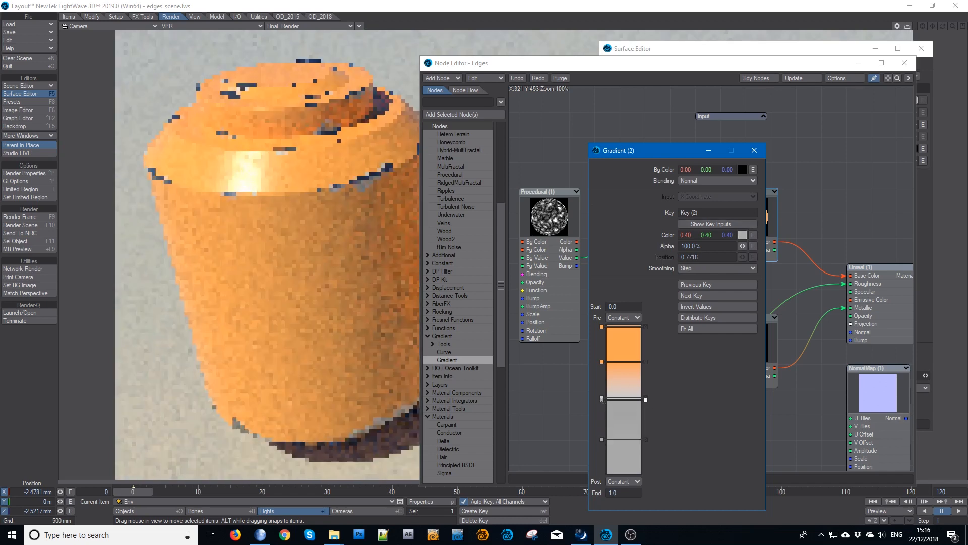
left_click_drag(743, 237, 723, 238)
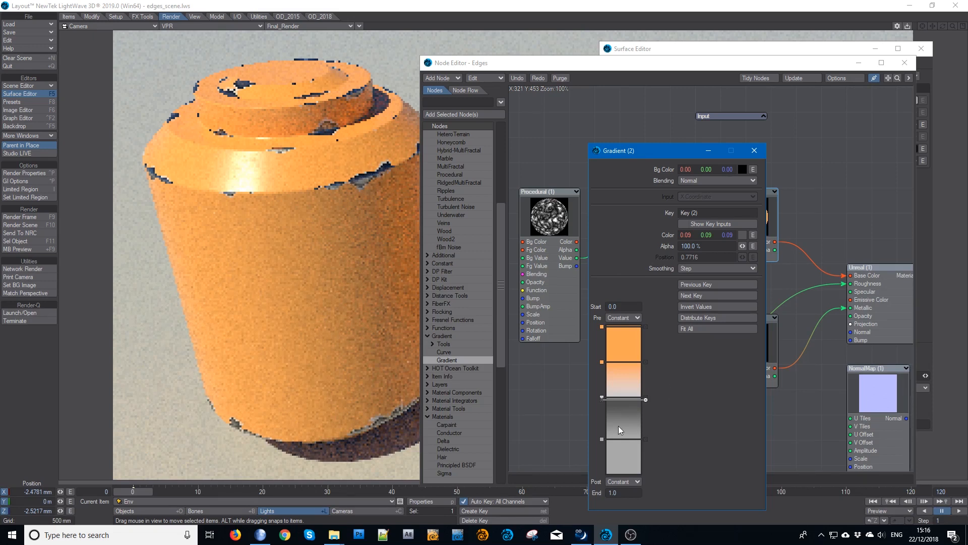
- Lighten Key (2) to a grey of 0.23, move the last grey key to position 0.7128, and close Gradient (2)
left_click(603, 399)
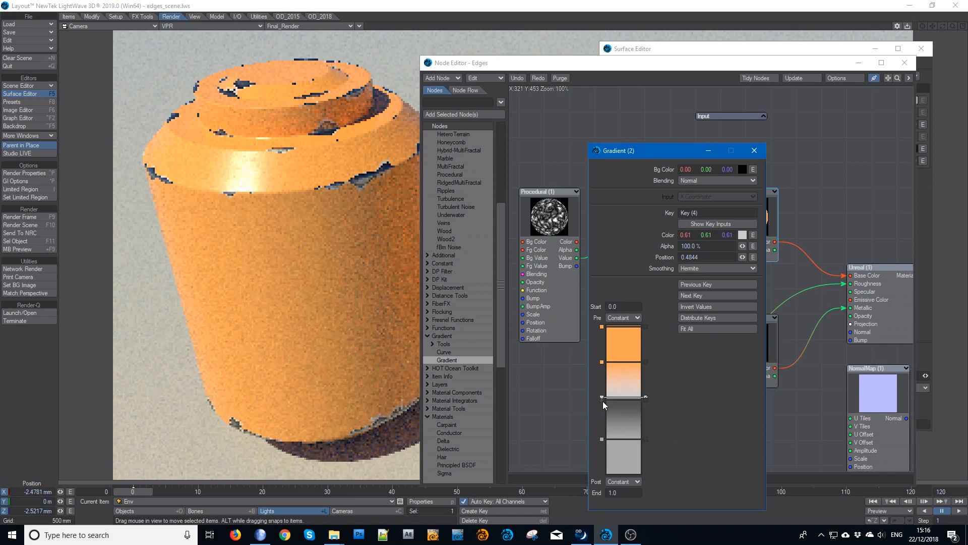
left_click(604, 401)
left_click(742, 236)
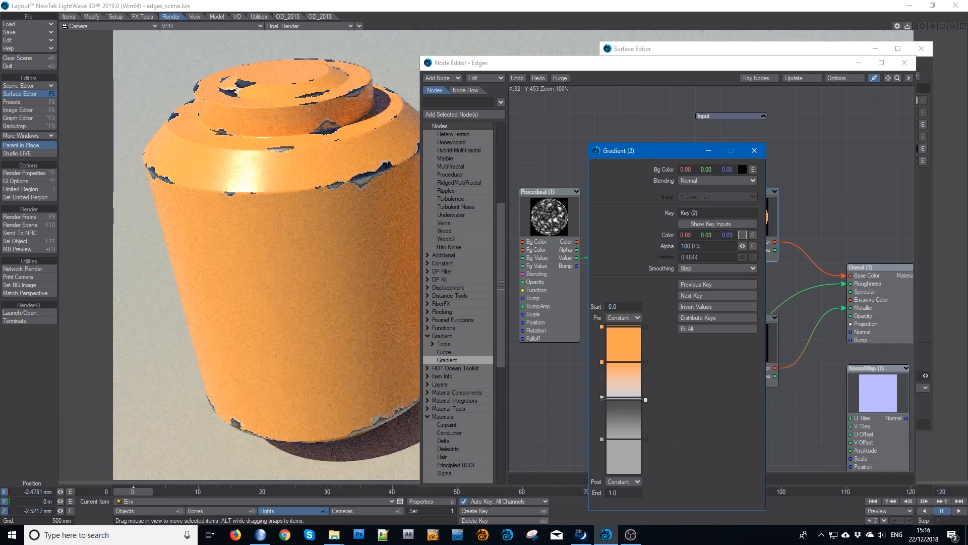
left_click_drag(742, 236, 752, 236)
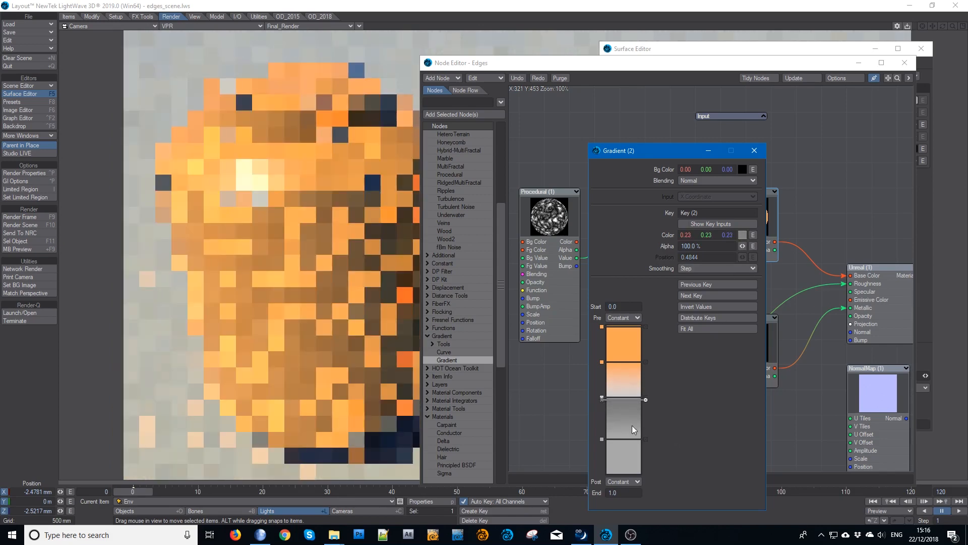
left_click_drag(603, 439, 603, 431)
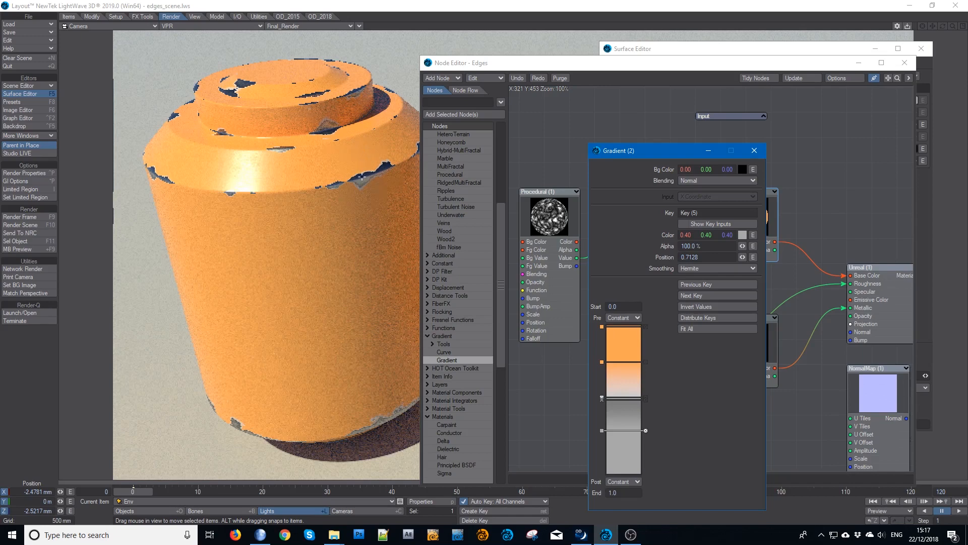
left_click(754, 152)
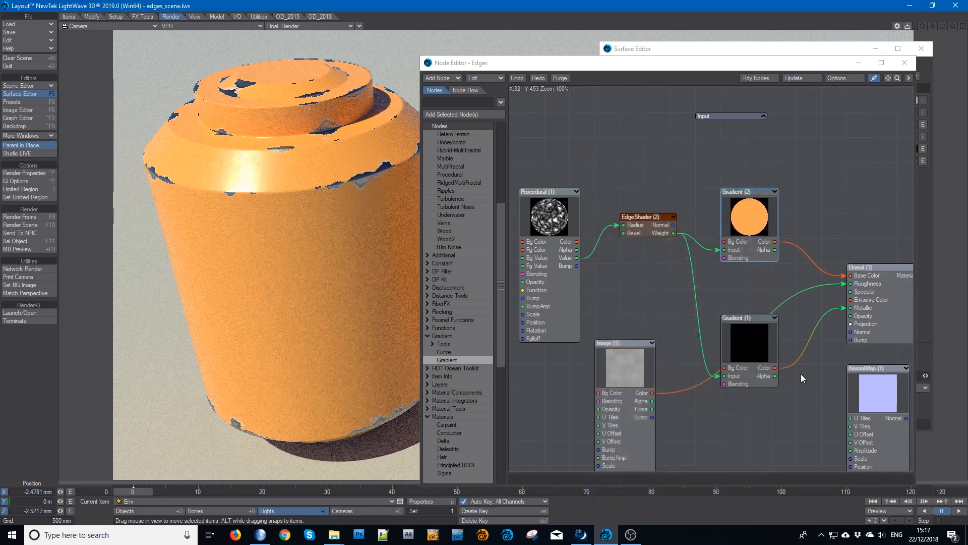
- Reposition the Gradient (1) and Image (1) nodes to tidy the graph, checking Gradient (1)'s settings without changing them
left_click_drag(746, 362, 739, 317)
double_click(748, 314)
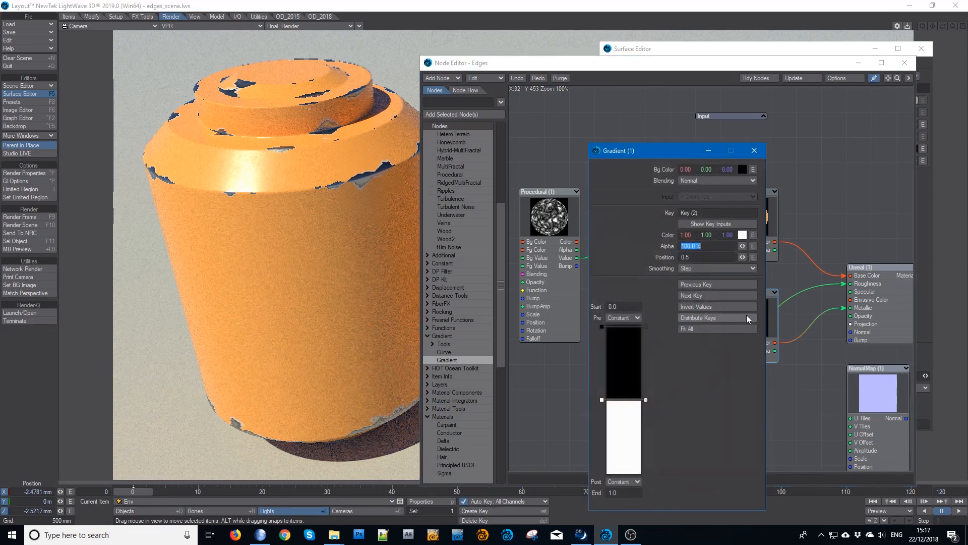
left_click(755, 151)
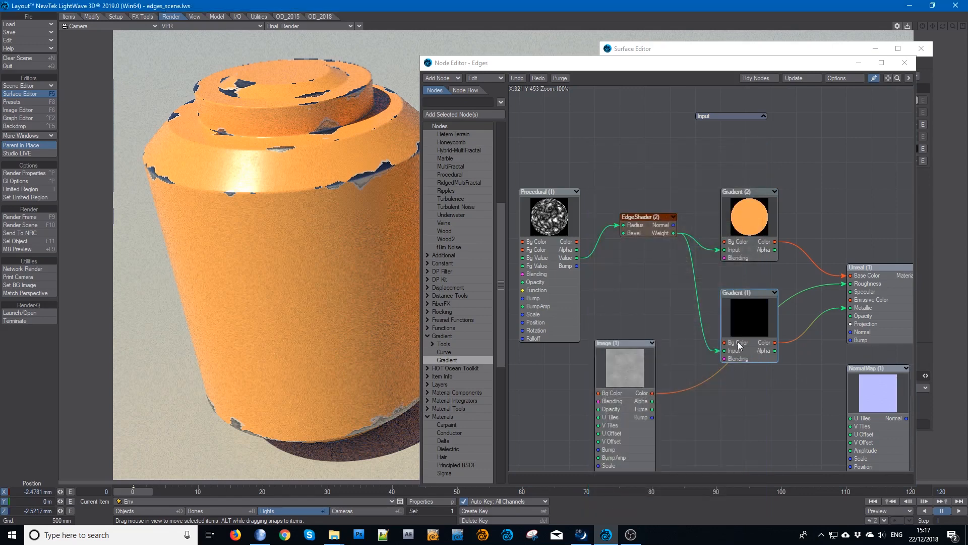
left_click_drag(638, 394, 592, 409)
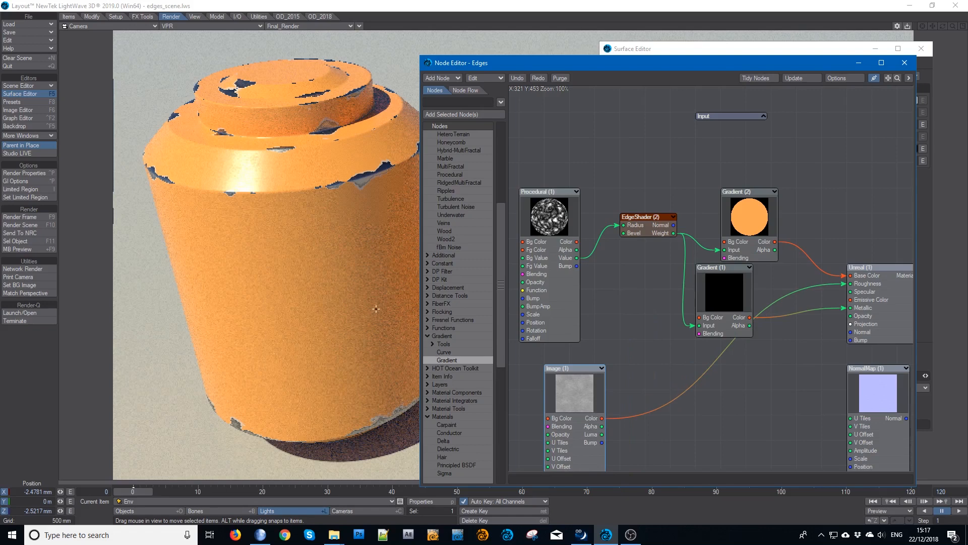
- Add a Mixer node beside NormalMap (1), feeding Image (1)'s Color into its Bg Color and Gradient (1)'s Color into its Fg Color
scroll(592, 410, "up", 1)
scroll(447, 322, "down", 3)
scroll(463, 350, "down", 2)
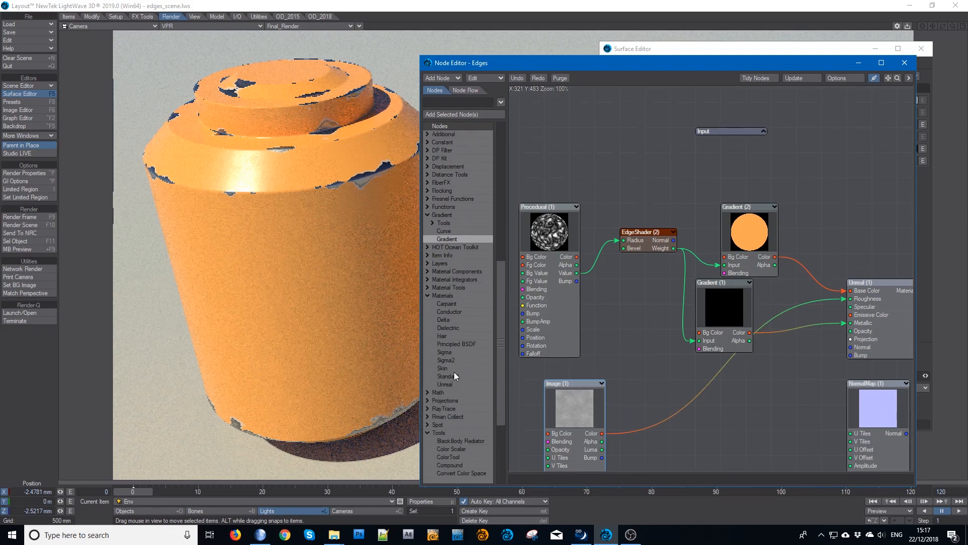
scroll(481, 393, "down", 5)
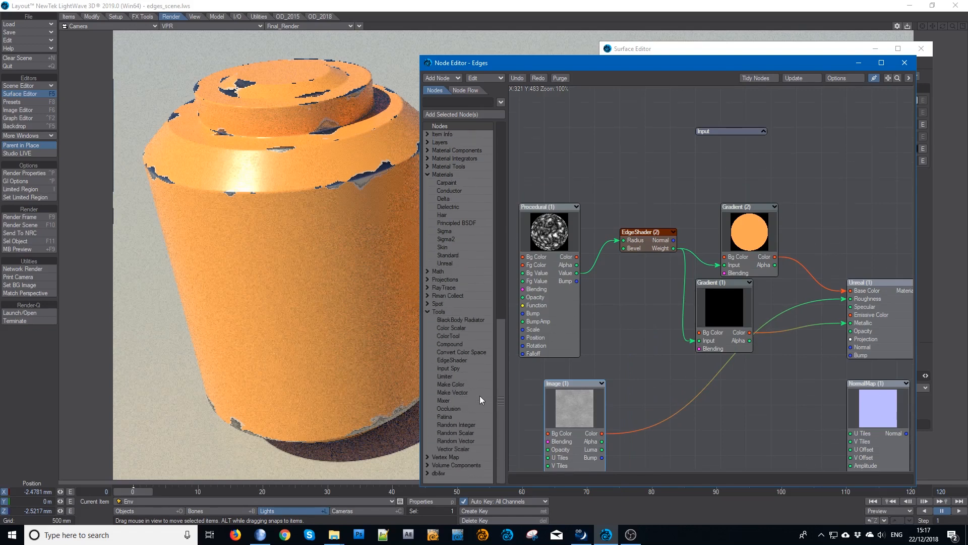
double_click(452, 399)
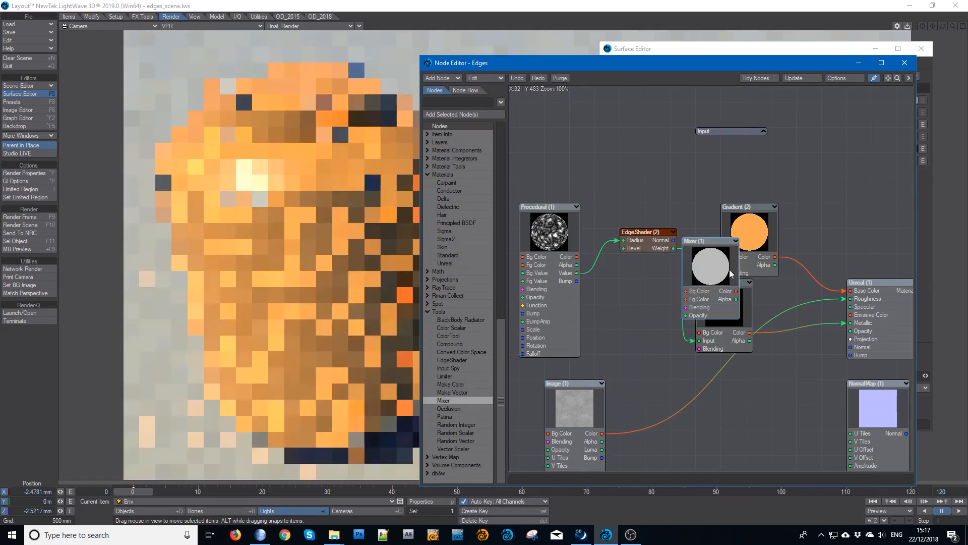
left_click_drag(708, 312, 784, 438)
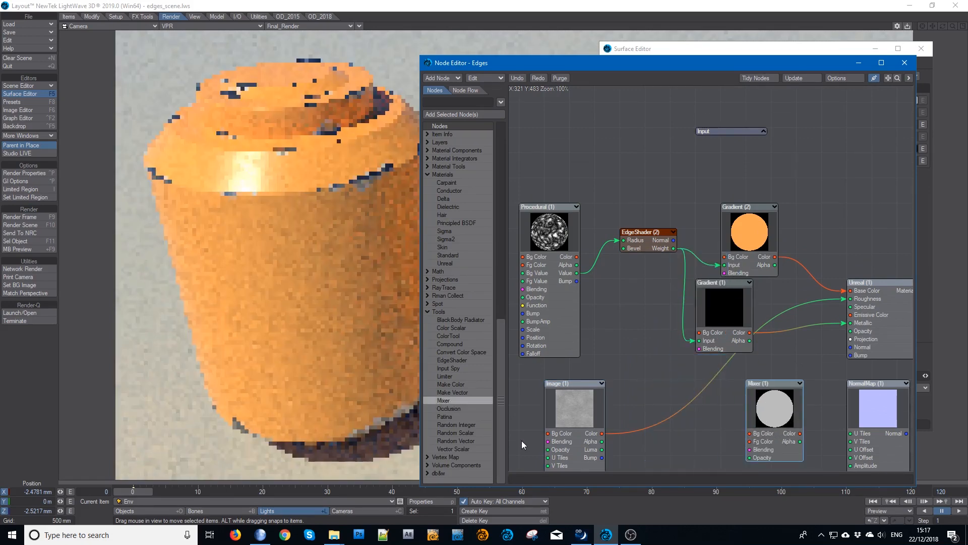
left_click_drag(602, 434, 763, 430)
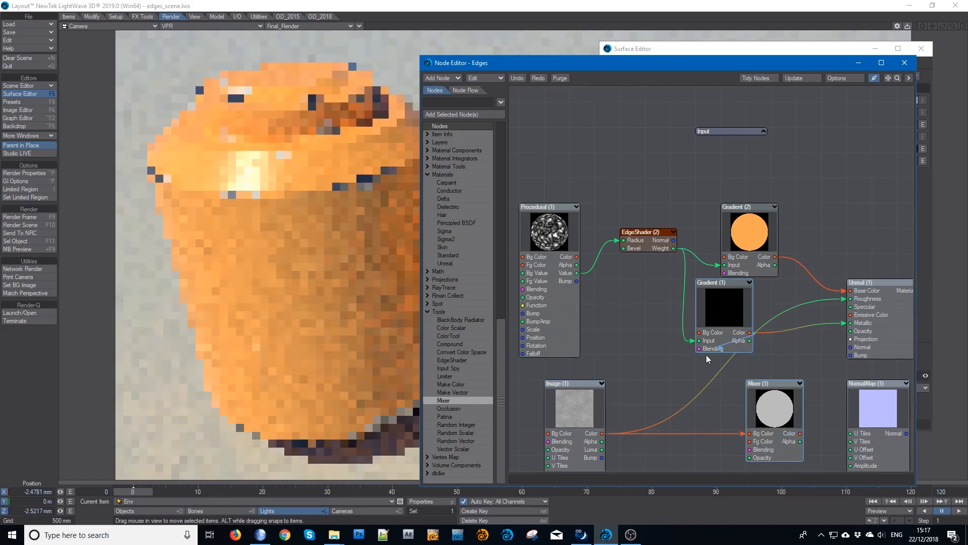
left_click_drag(750, 340, 761, 441)
- Set Mixer (1)'s blending to Additive and connect its Color output to the Unreal material's Roughness
double_click(792, 399)
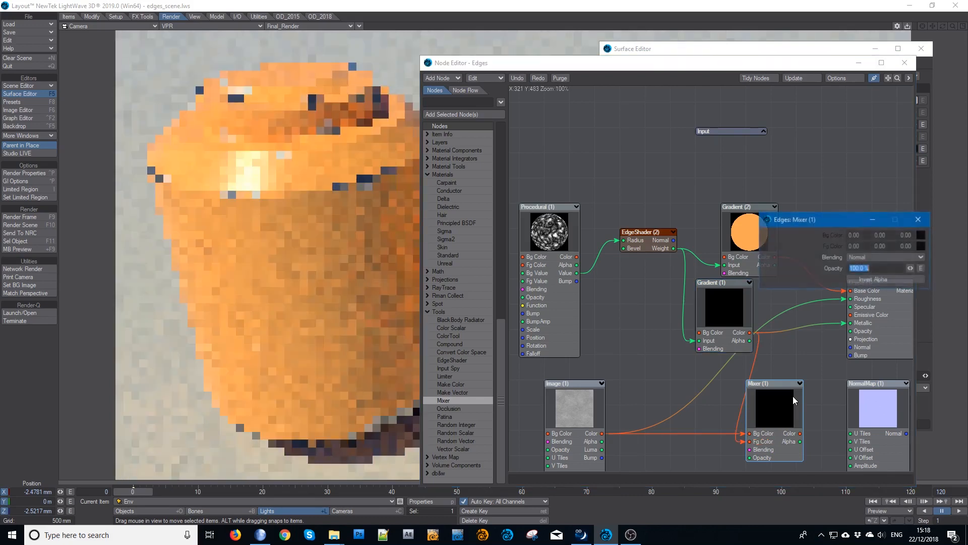
left_click(877, 256)
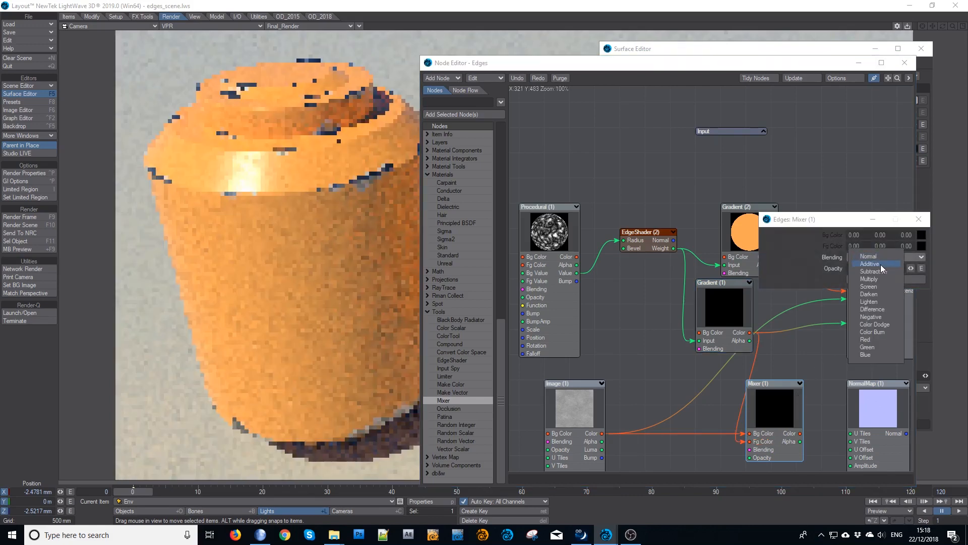
left_click(880, 264)
left_click(918, 219)
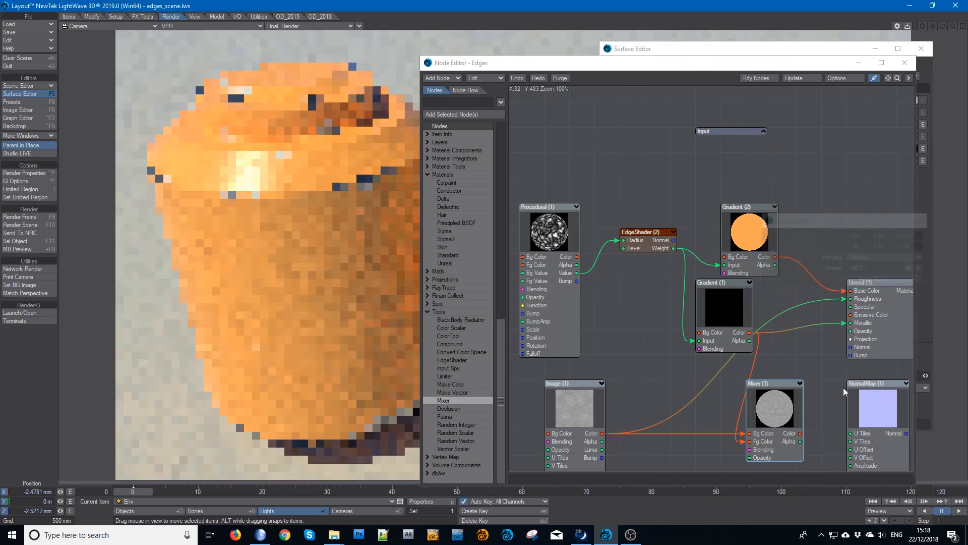
left_click_drag(813, 362, 850, 300)
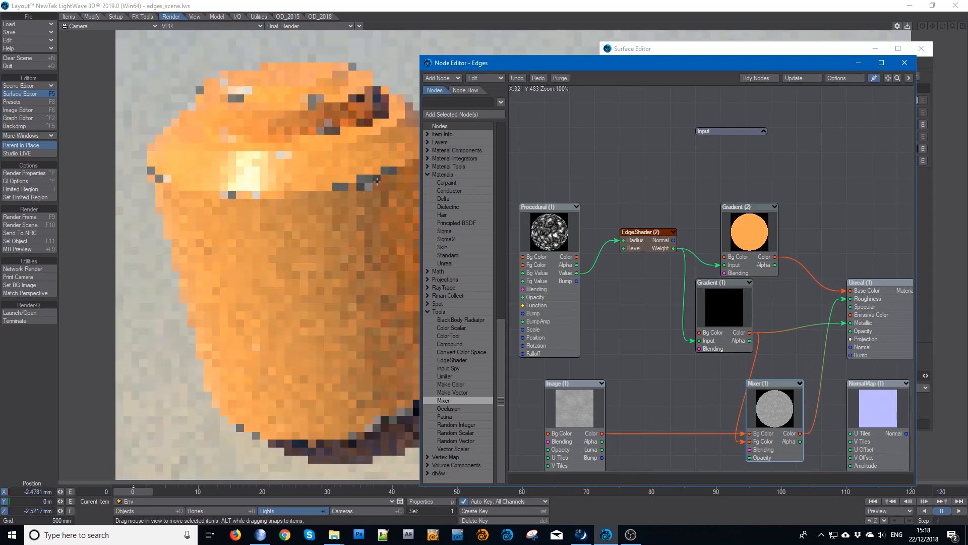
- Set Mixer (1)'s opacity to 20% and close the node and surface editors to view the full render
double_click(782, 403)
left_click(883, 268)
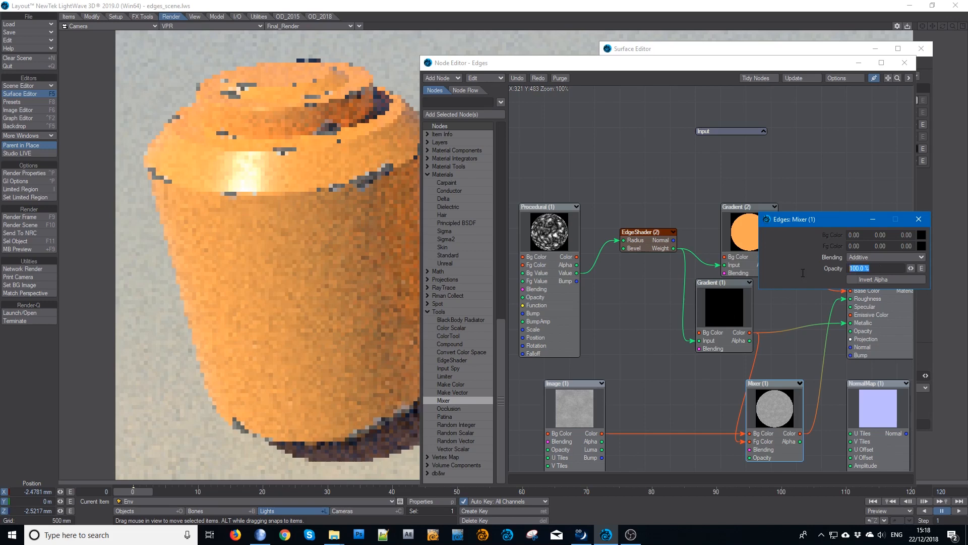
type("20")
key("Return")
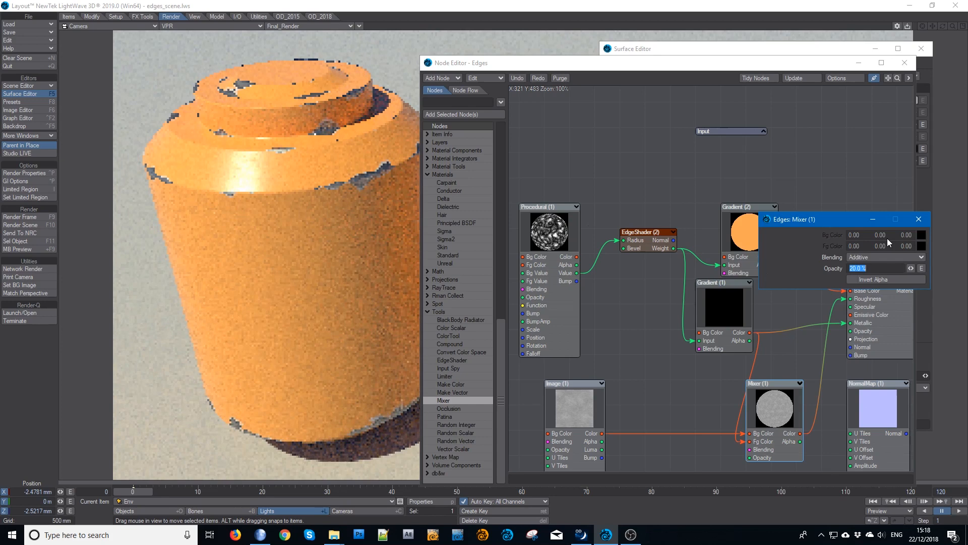
left_click(919, 219)
left_click(905, 63)
left_click(921, 49)
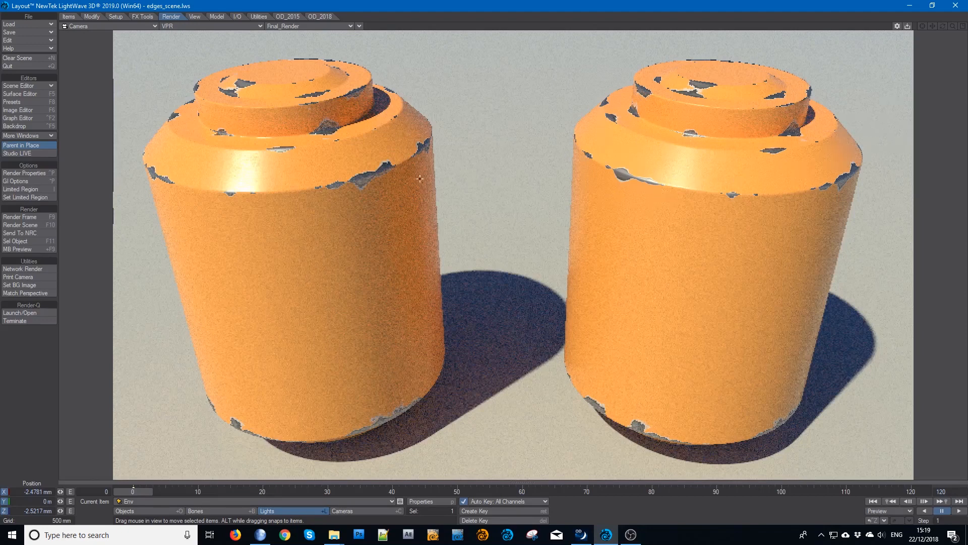
- Reopen the Edges surface's node graph and move Procedural (1) up to make room beneath it
key("F5")
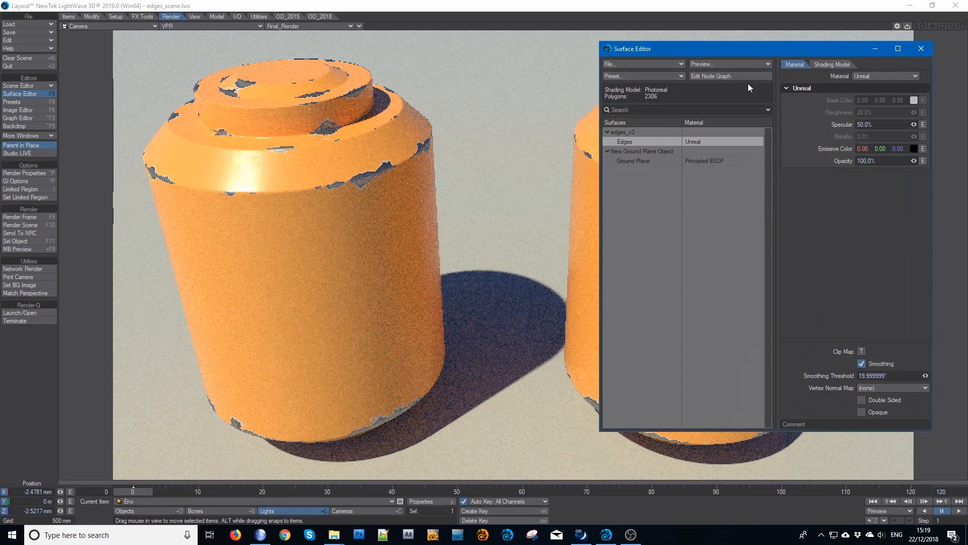
left_click(749, 77)
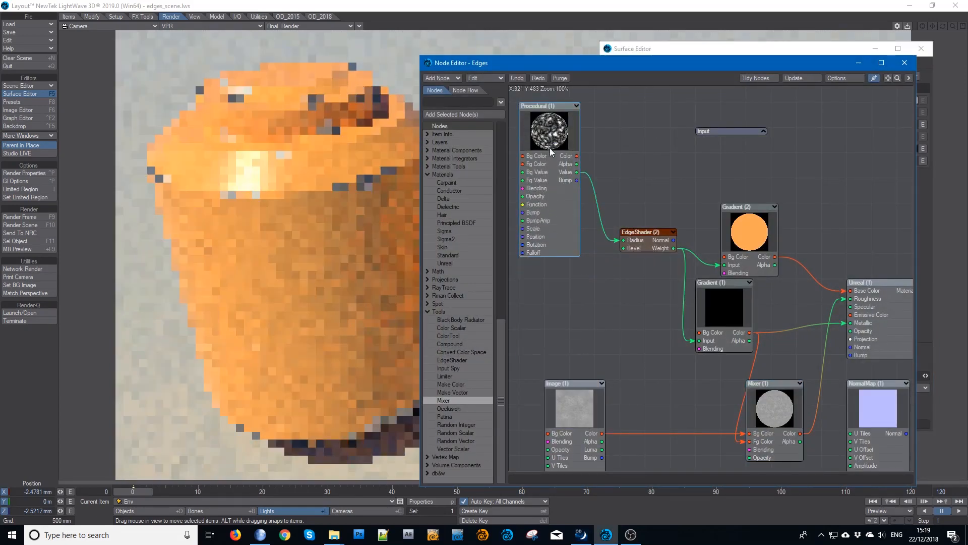
left_click_drag(551, 150, 550, 125)
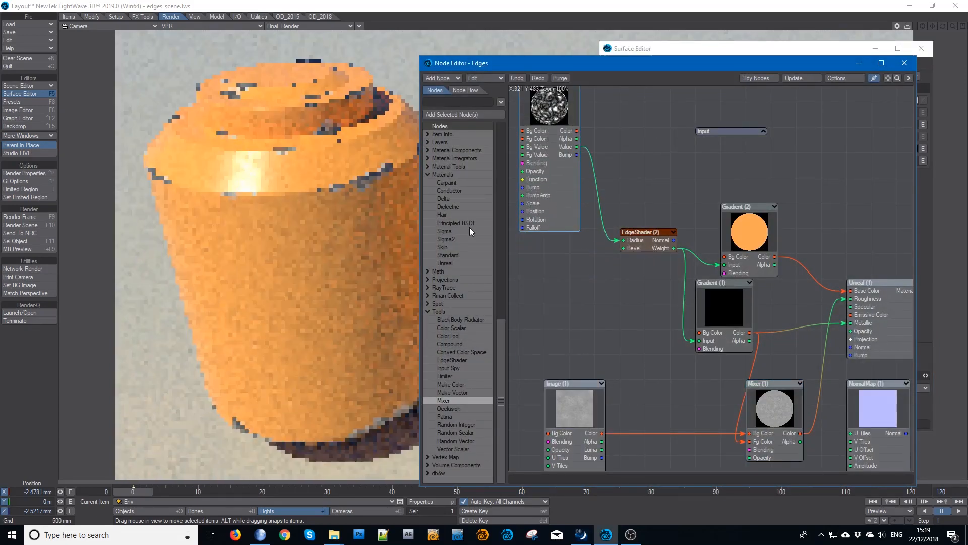
- Add a second Procedural node below Procedural (1), using the Turbulence type
scroll(469, 227, "up", 15)
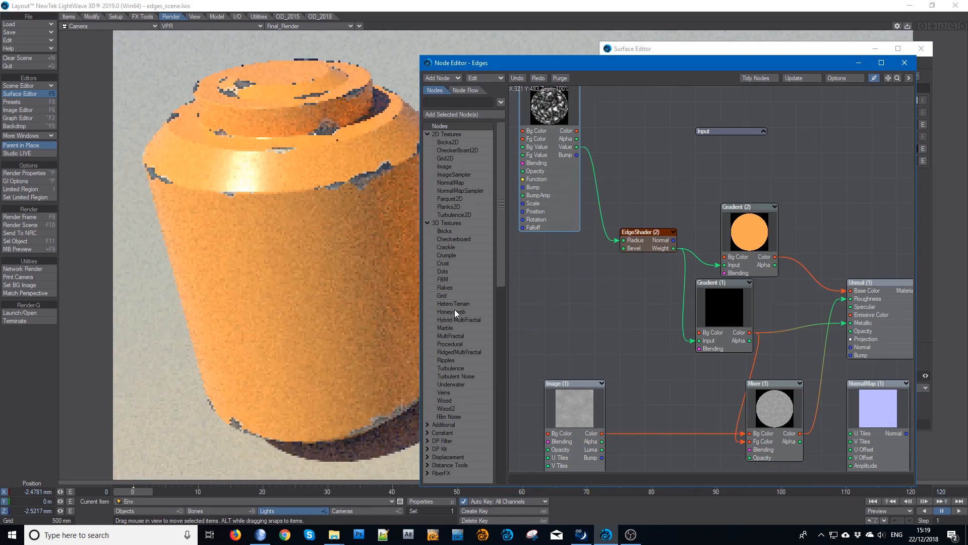
left_click_drag(458, 344, 543, 296)
double_click(571, 258)
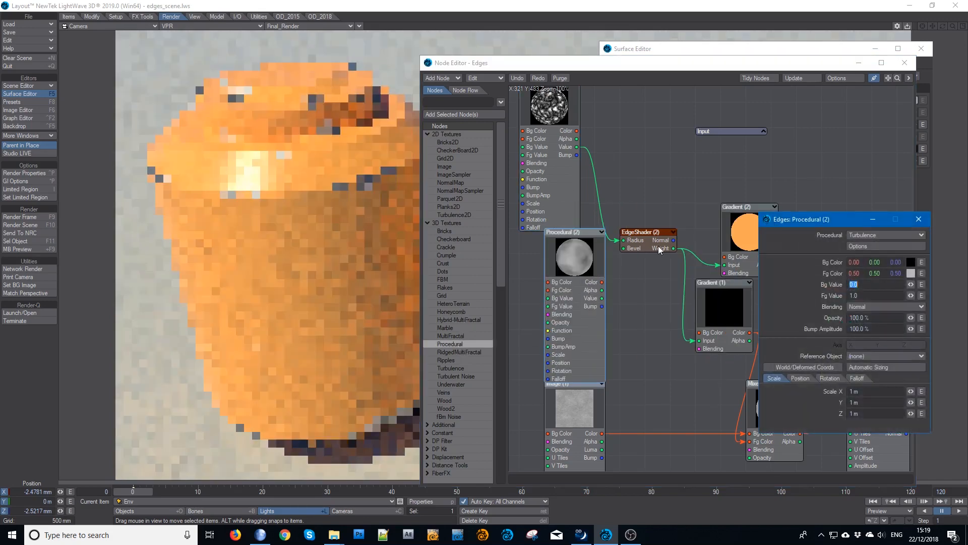
left_click(901, 235)
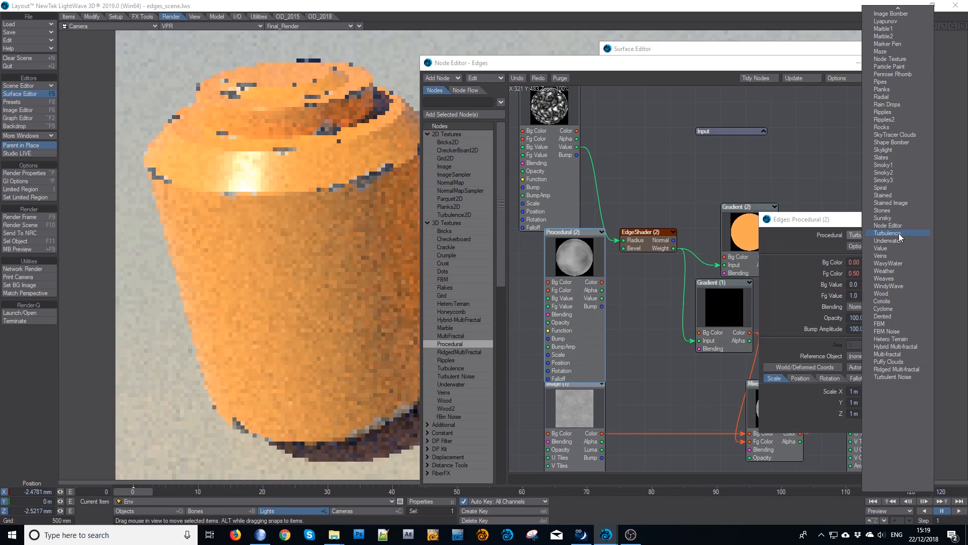
left_click(906, 233)
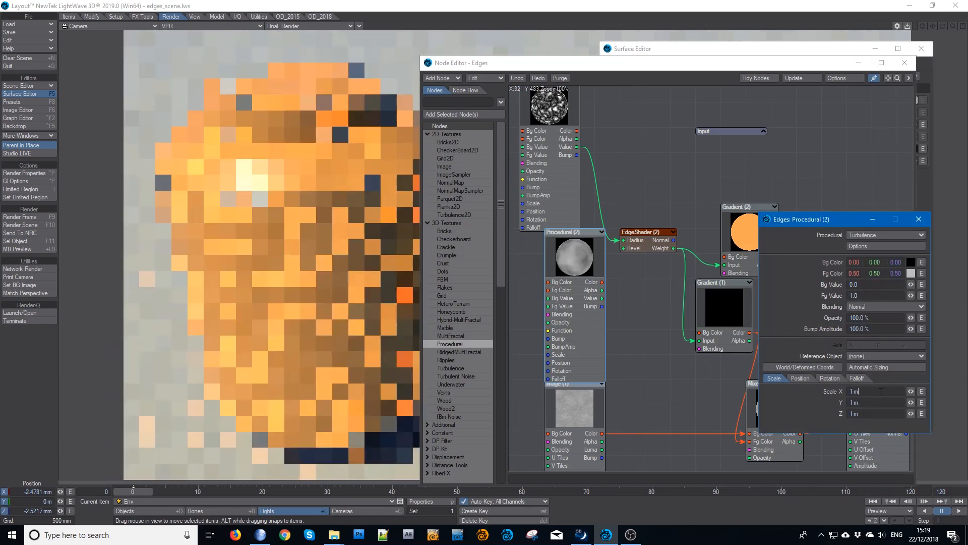
- Set the scale of Procedural (2) to 100 mm on X, Y and Z
type("100mm")
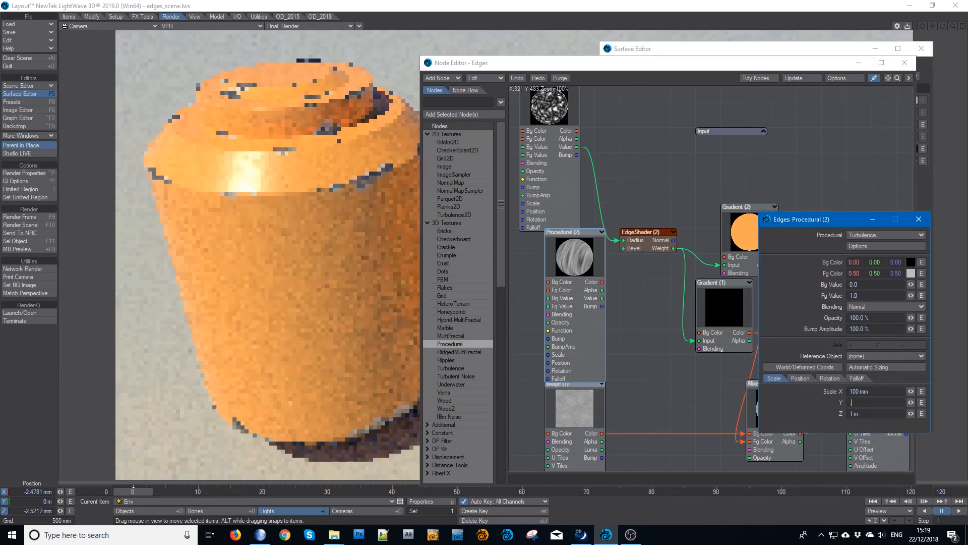
key("Tab")
type("100mm")
key("Tab")
type("100mm")
key("Tab")
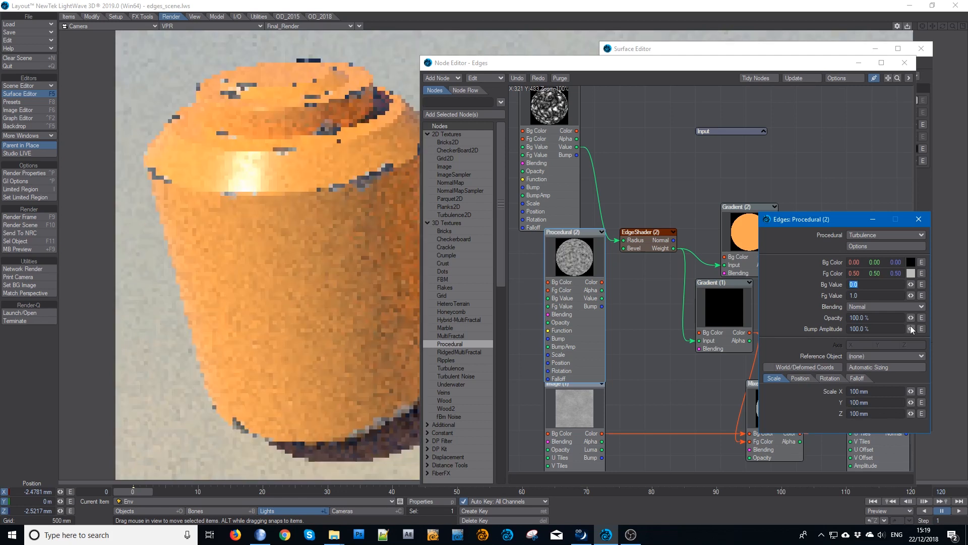
- Set Procedural (2)'s Bg Value to -0.02 and Fg Value to 0.03, and close its settings
type("-0.02")
key("Tab")
key("BackSpace")
type("0.032")
key("Tab")
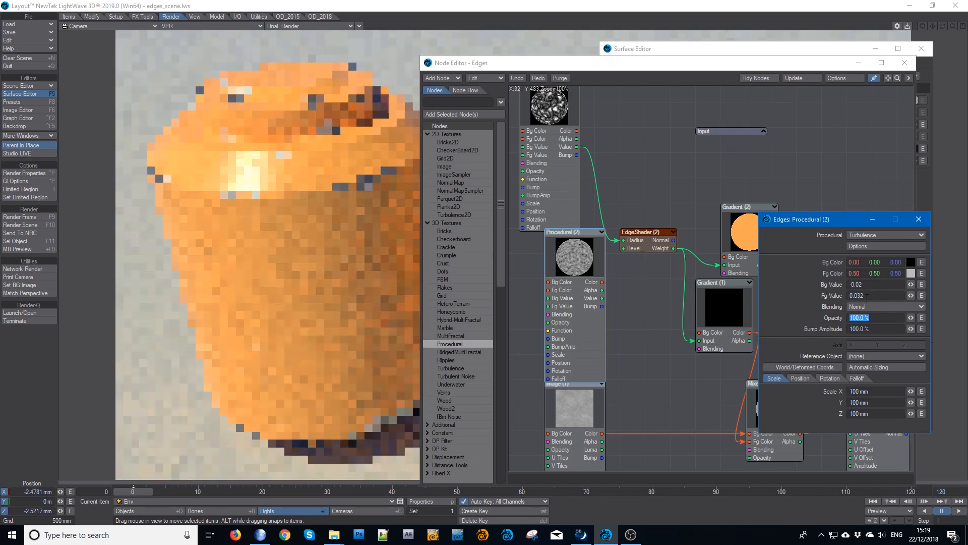
key("Return")
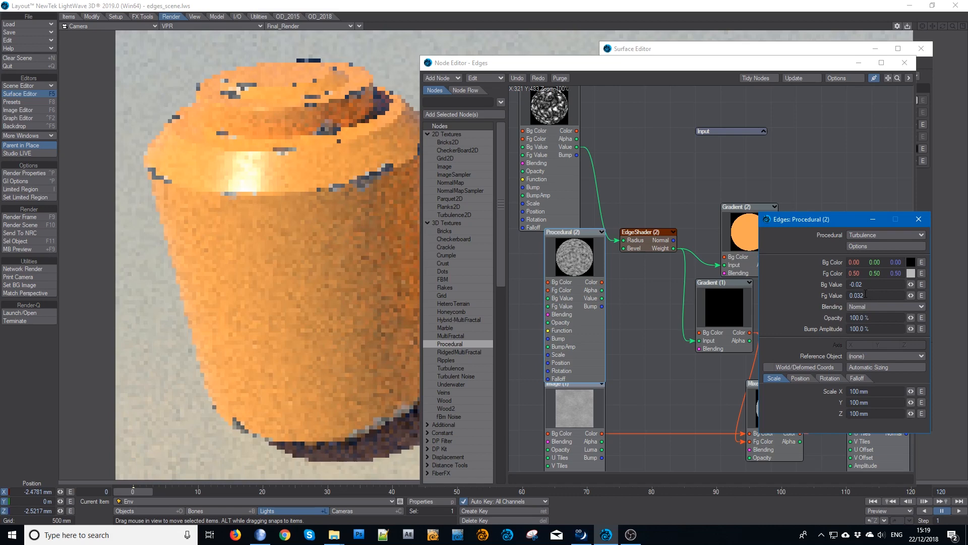
key("Return")
left_click(919, 218)
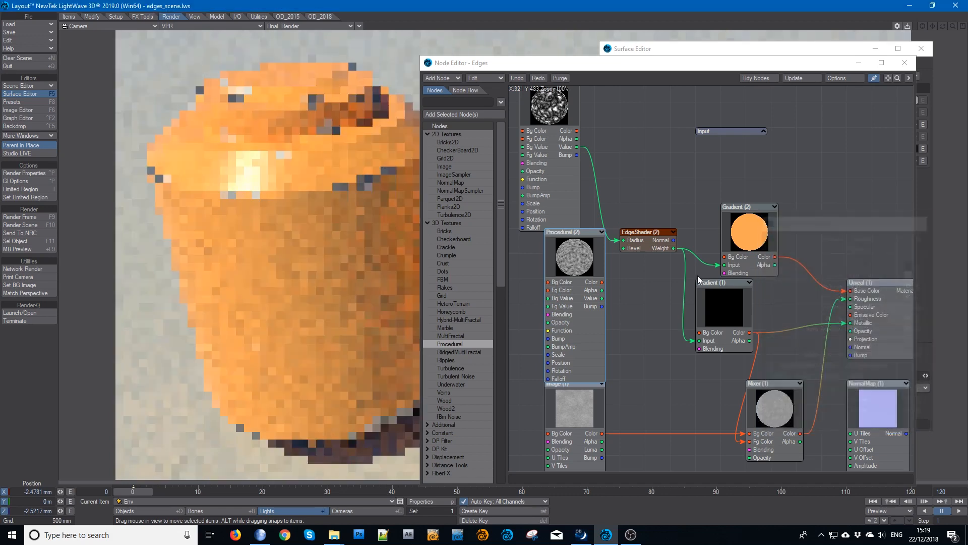
- Connect Procedural (2)'s Value to EdgeShader (2)'s Radius, line the node up under Procedural (1), and check Procedural (1)'s settings
left_click_drag(574, 263, 522, 263)
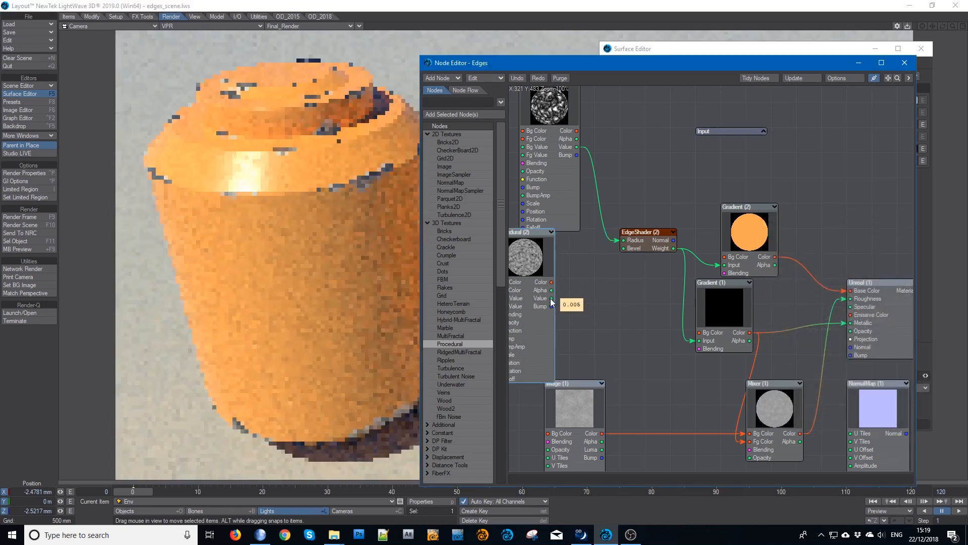
left_click_drag(551, 298, 625, 239)
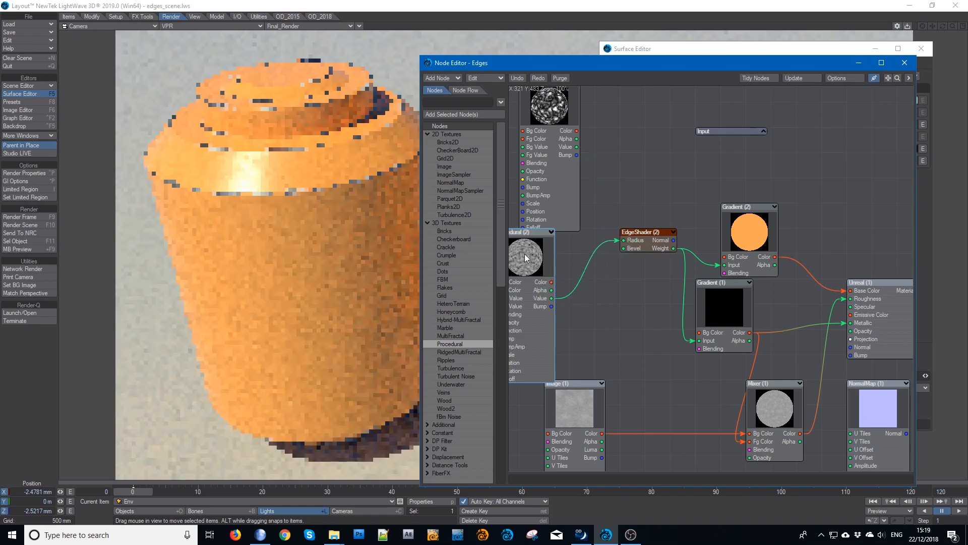
left_click_drag(524, 253, 555, 252)
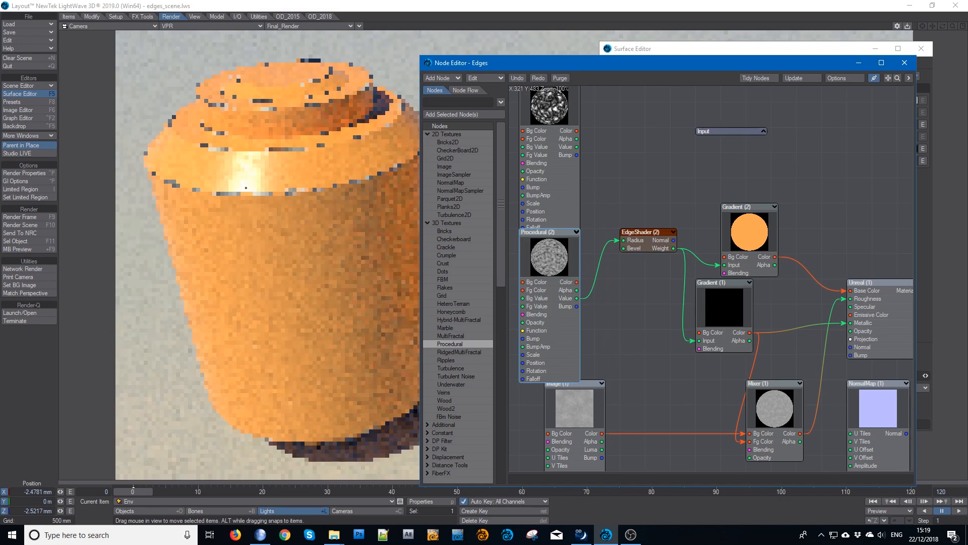
double_click(542, 112)
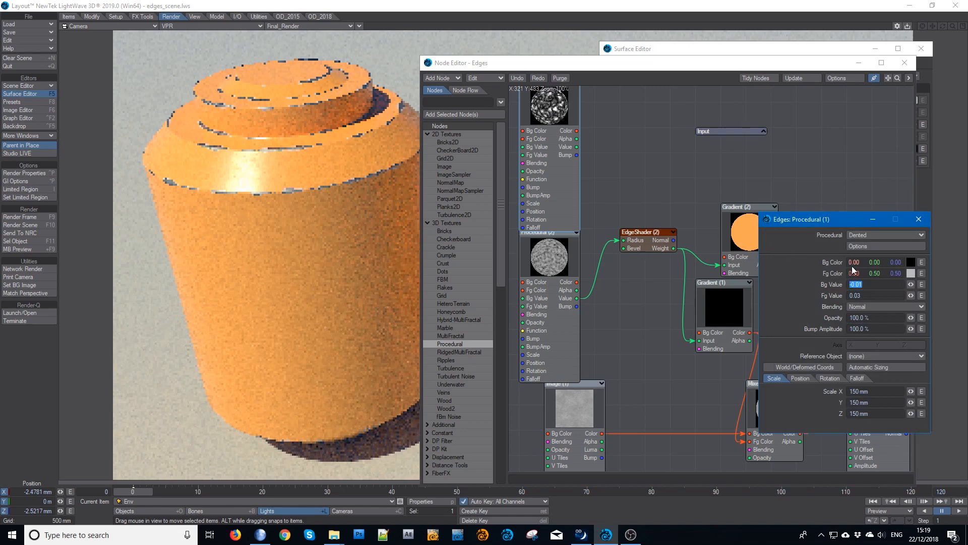
left_click(918, 219)
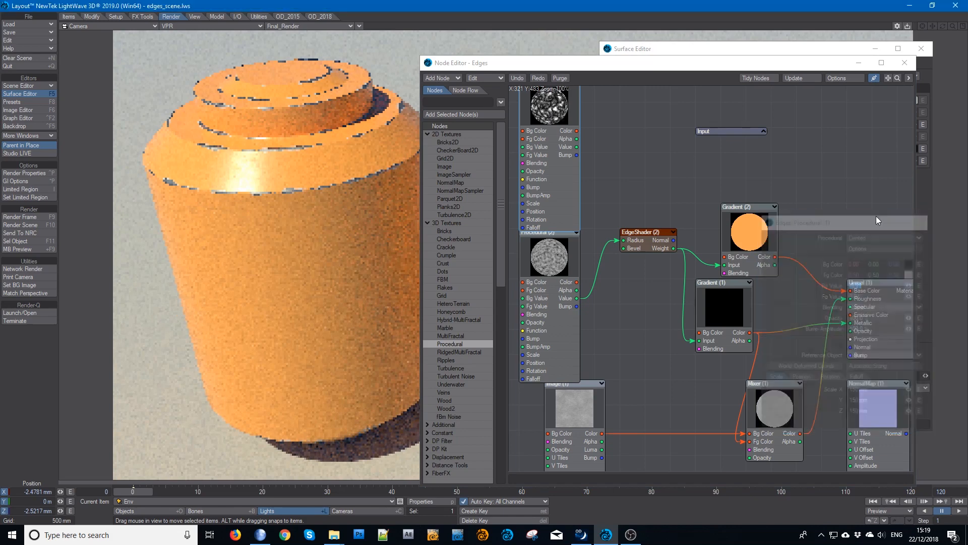
- Compare the FBM and Hetero Terrain types on Procedural (2), and settle on Dented
double_click(549, 255)
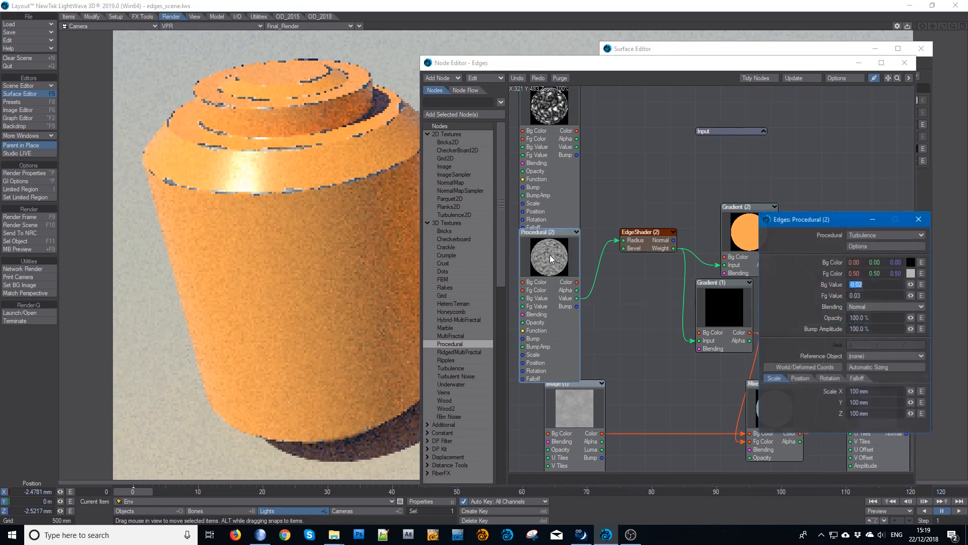
left_click(900, 235)
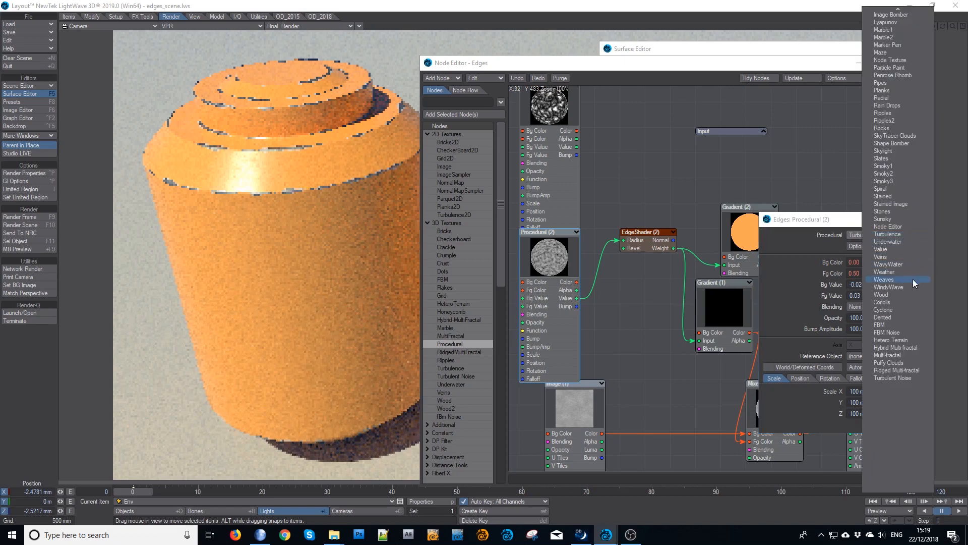
left_click(902, 325)
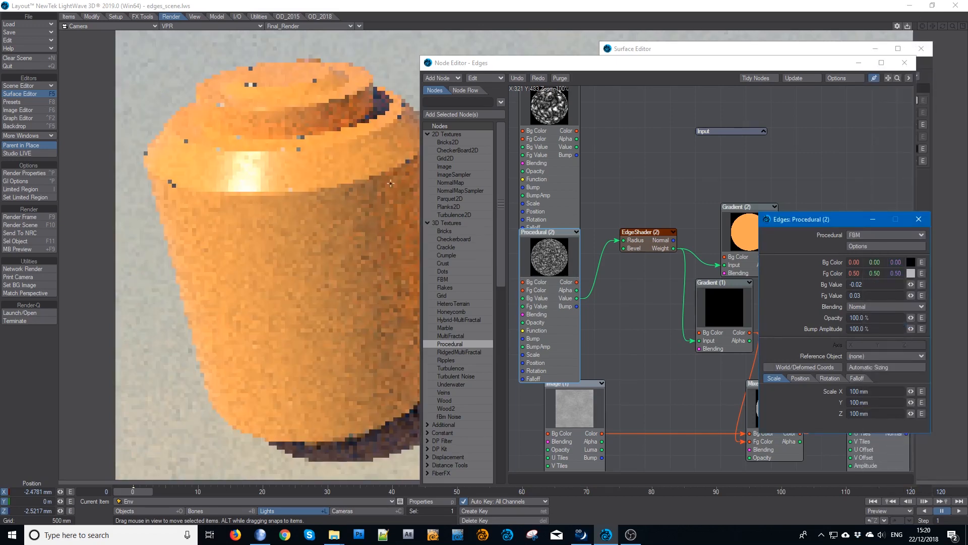
left_click(868, 236)
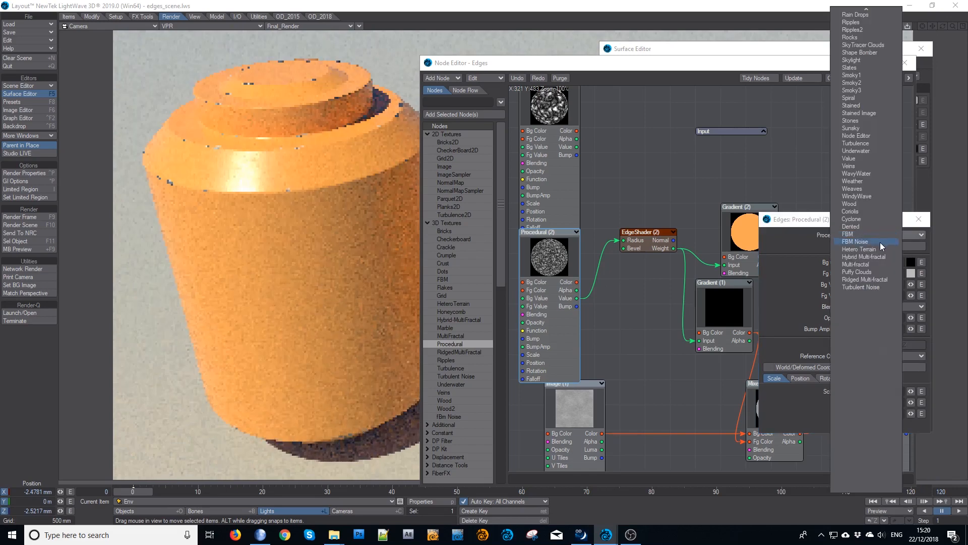
left_click(876, 248)
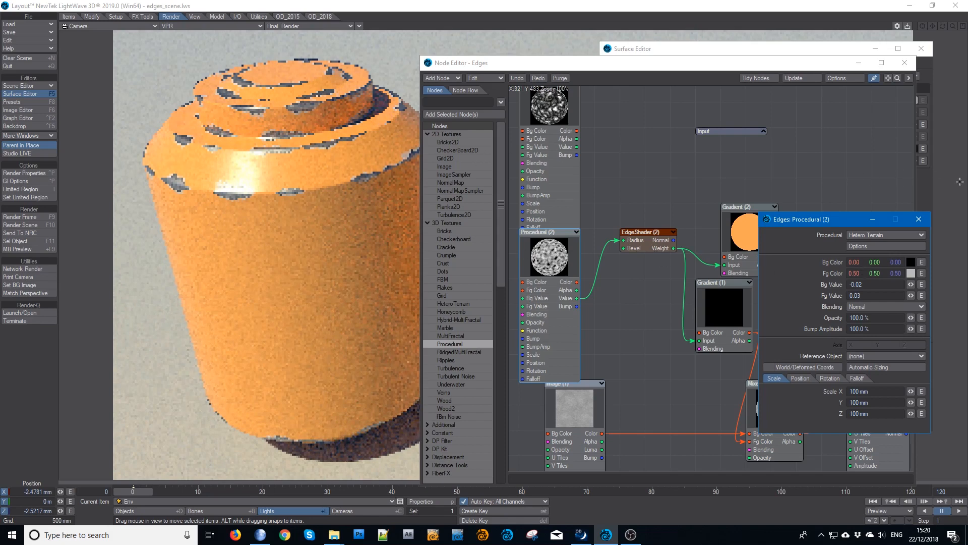
left_click(891, 235)
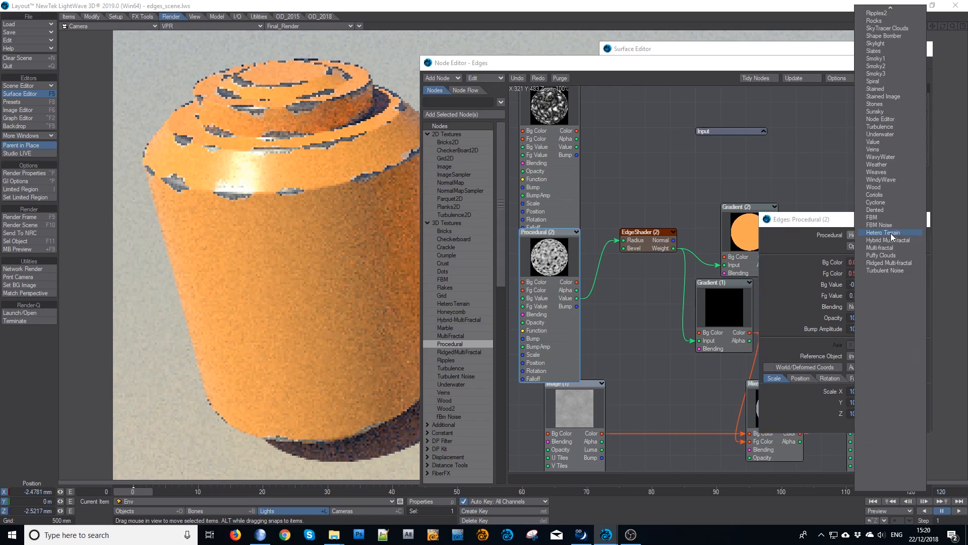
left_click(886, 210)
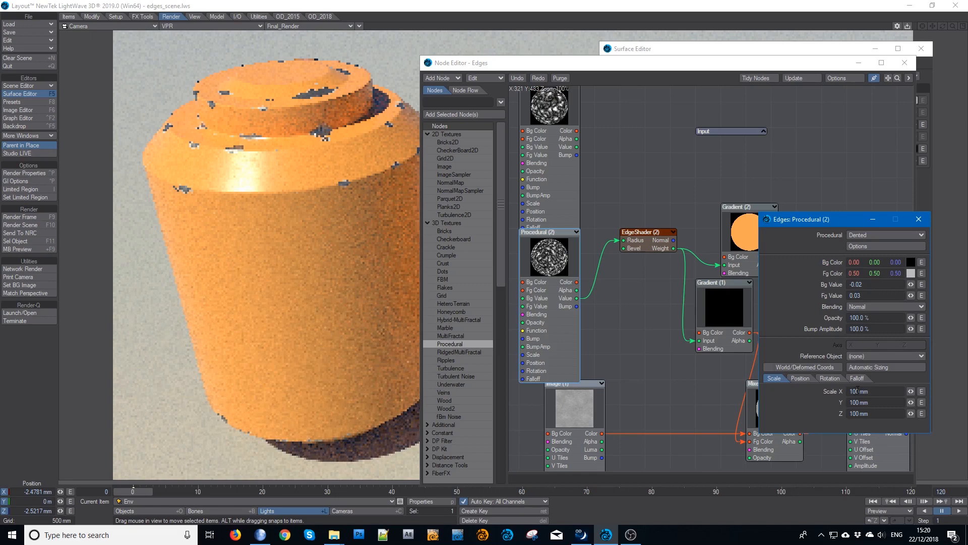
- Set the scale of the Dented procedural to 50 mm on X, Y and Z
left_click_drag(854, 391, 834, 394)
type("5")
left_click_drag(856, 403, 854, 403)
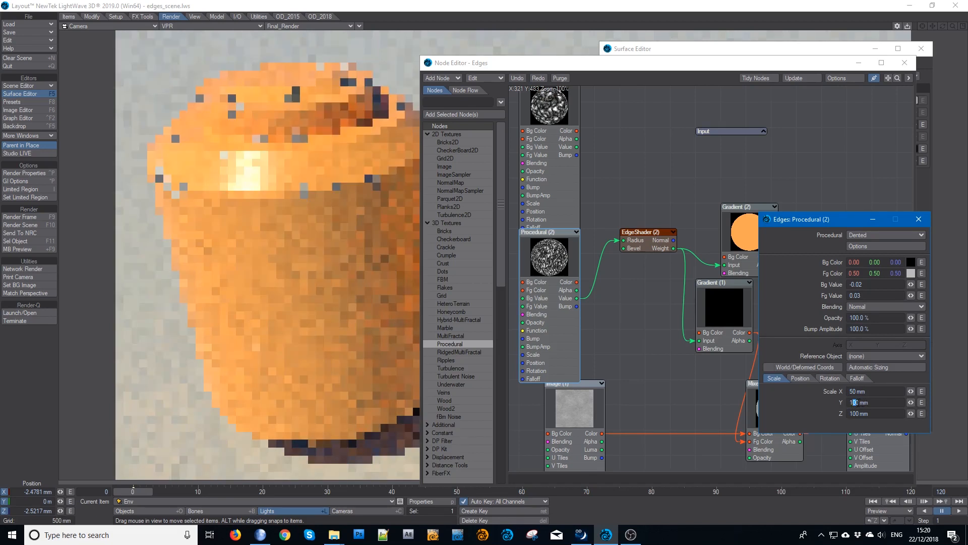
type("5")
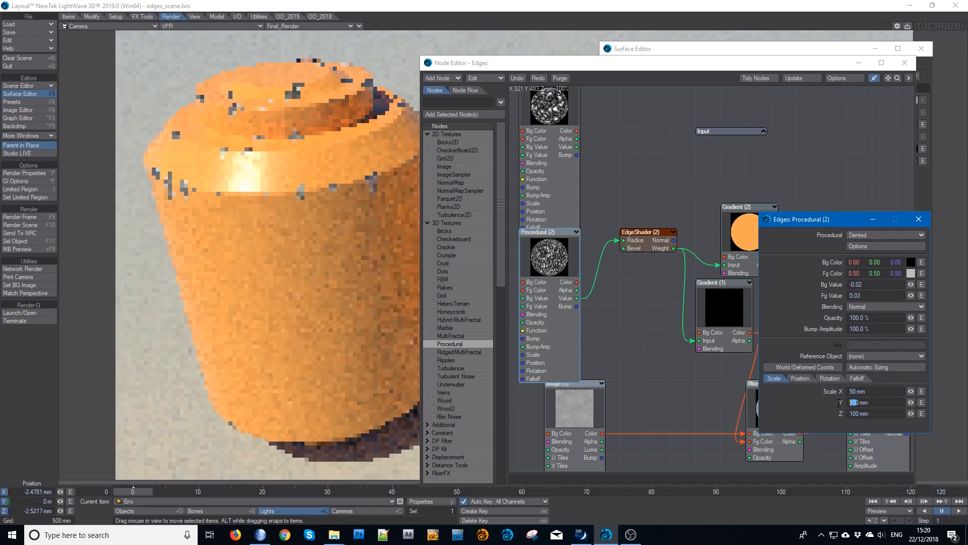
left_click_drag(856, 413, 844, 412)
type("5")
key("Return")
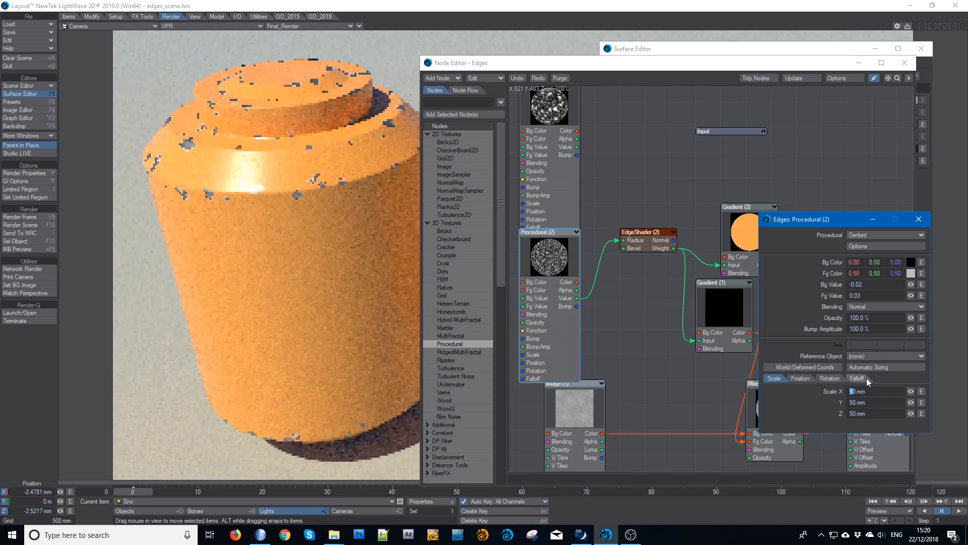
- Restore Procedural (2)'s scale to 100 mm on all three axes
type("10")
key("Tab")
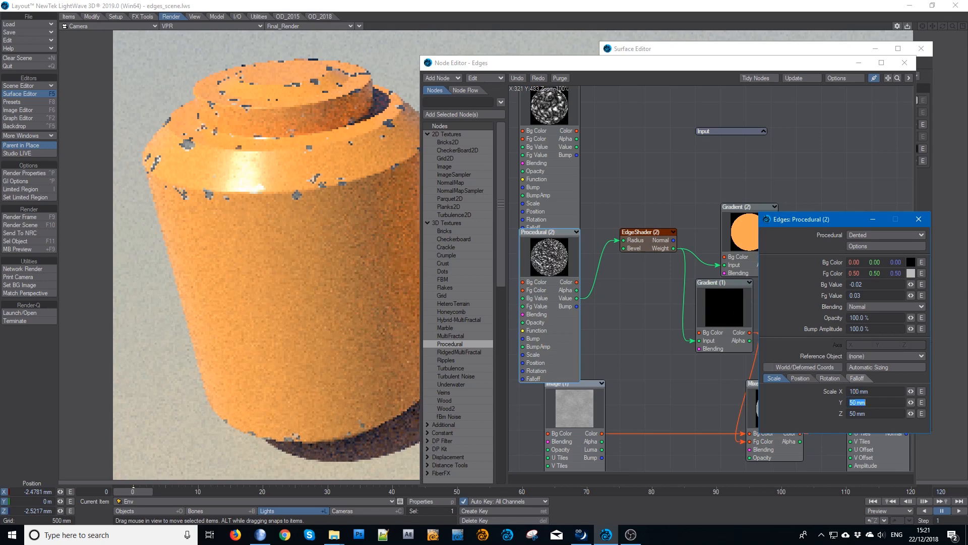
type("100")
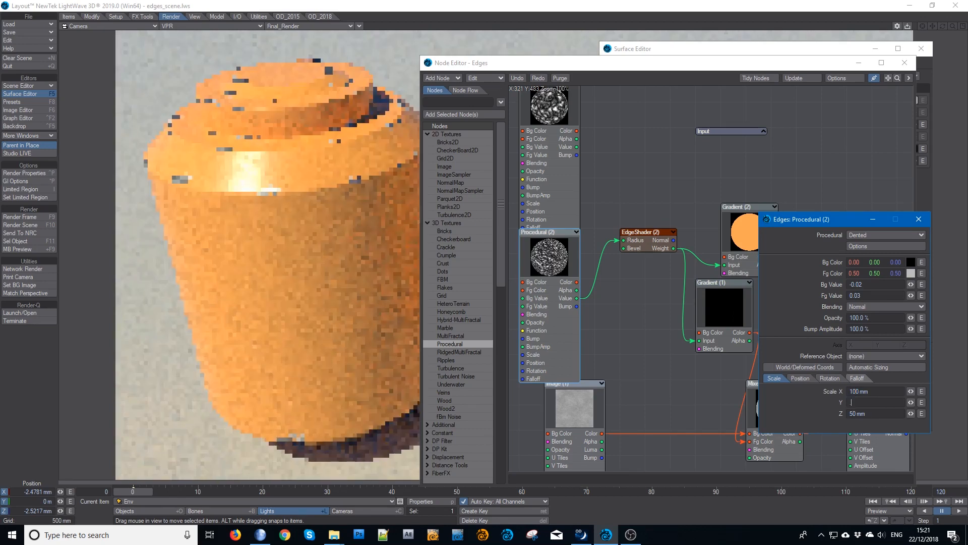
key("Tab")
type("100")
key("Tab")
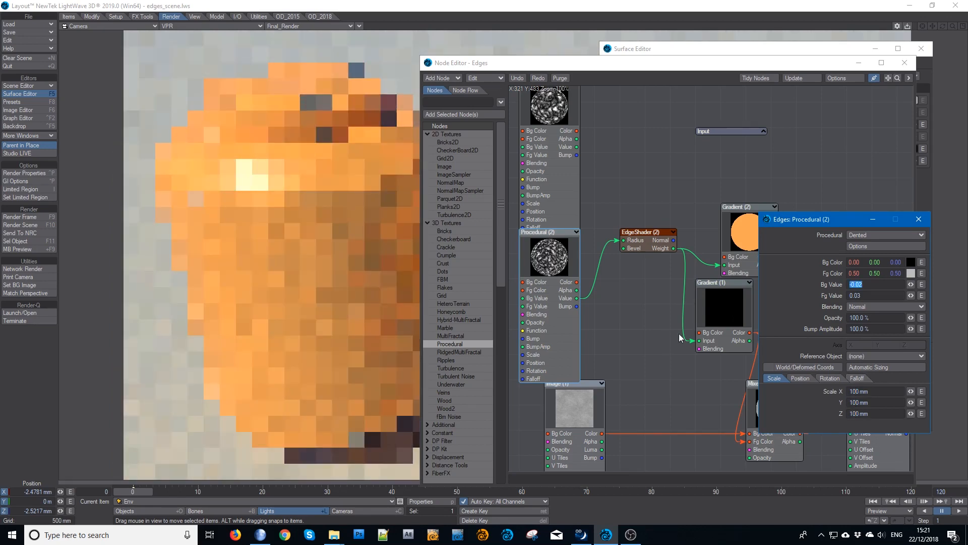
- Set the Dented texture's Scale to 5.0 and Power to 2.0, and close its options
left_click(890, 247)
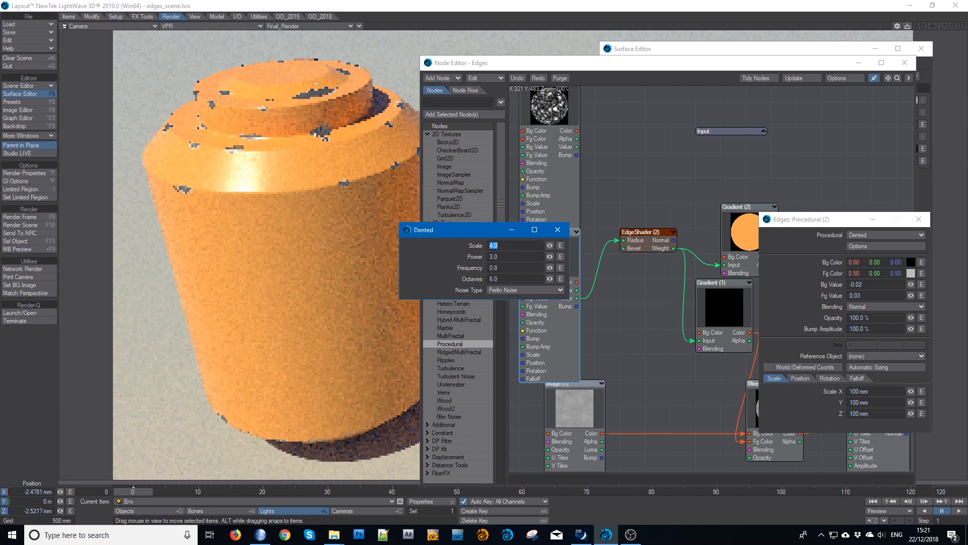
type("5")
key("Tab")
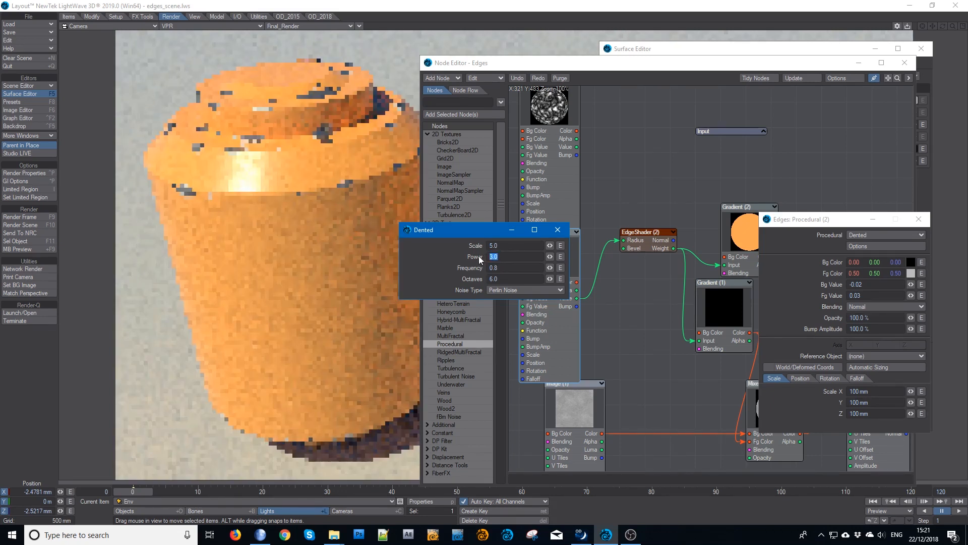
type("8")
key("Tab")
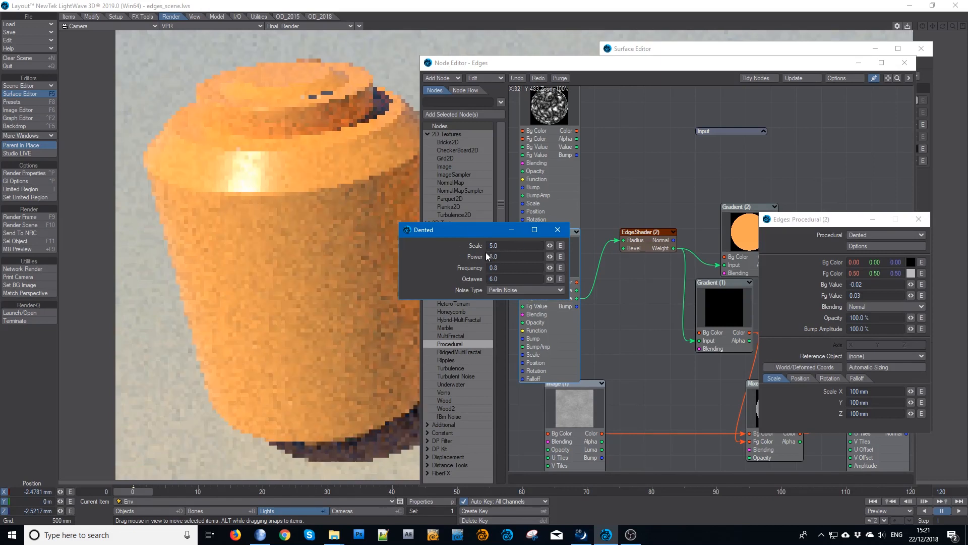
left_click(500, 259)
type("2")
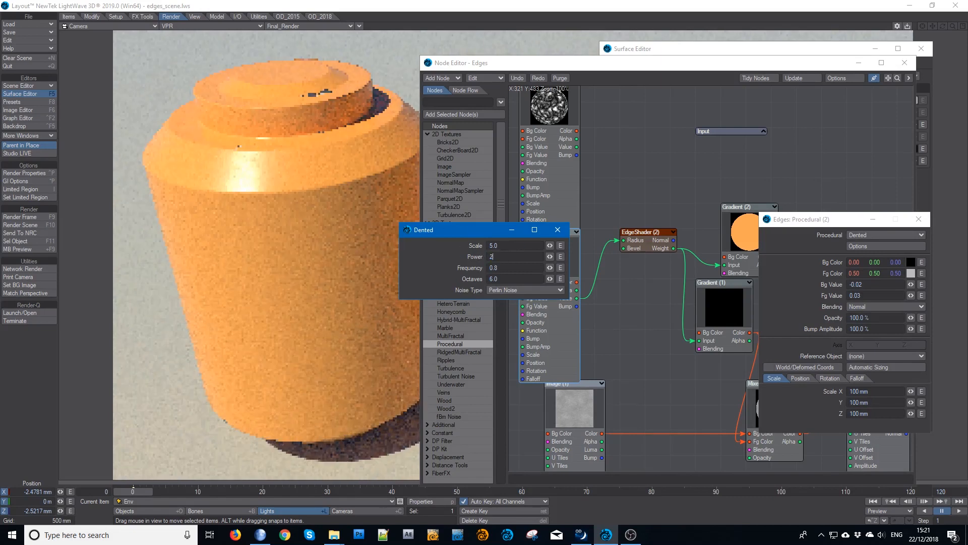
left_click(492, 272)
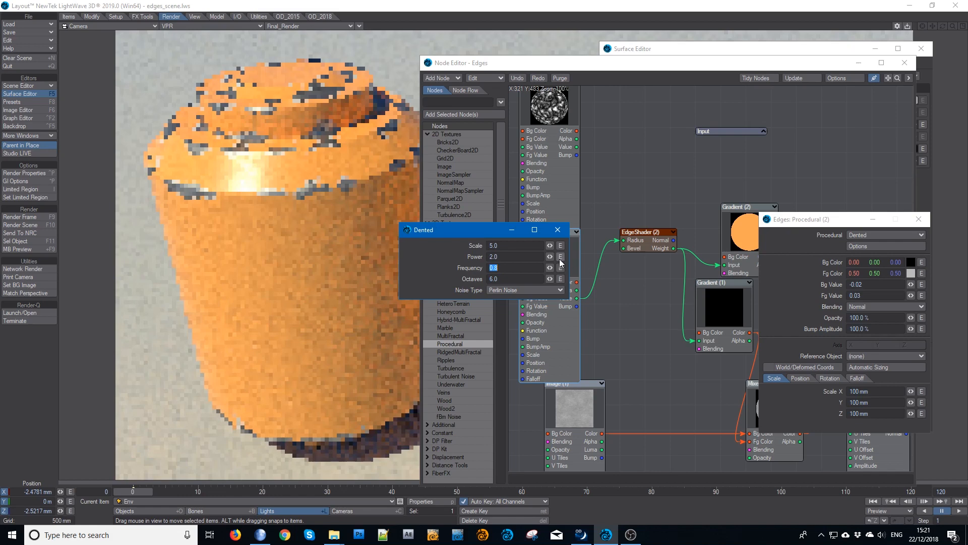
left_click(557, 230)
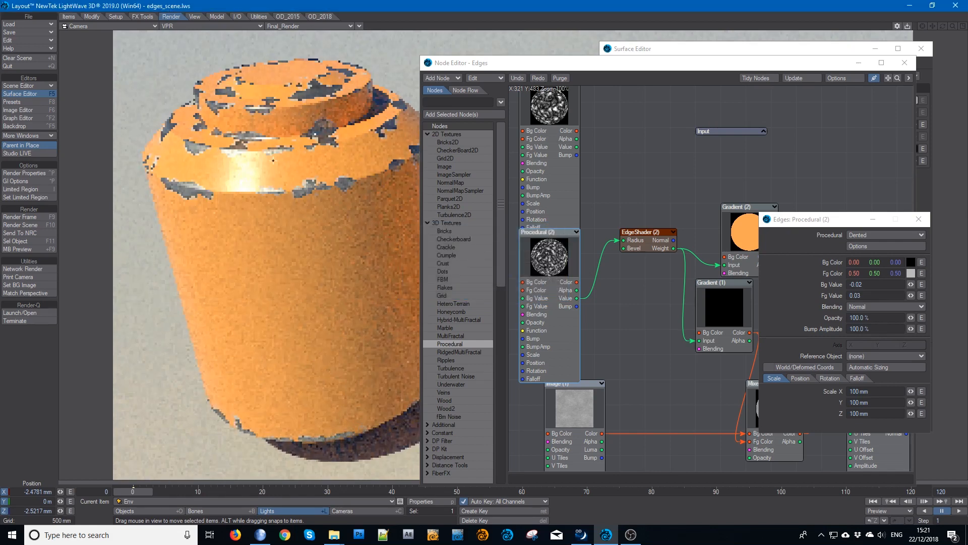
- Set Procedural (2)'s Fg Value to 0.02
left_click_drag(856, 295, 869, 294)
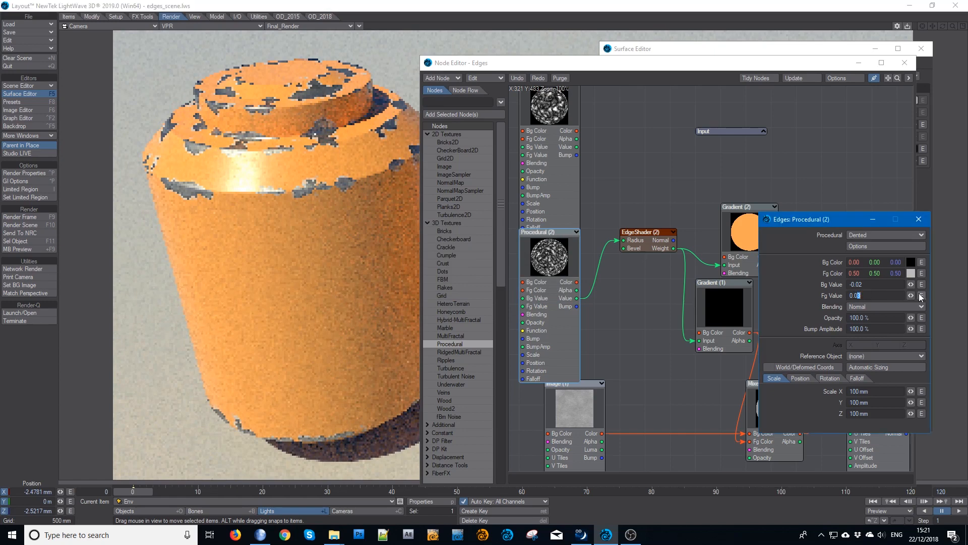
type("2")
key("Tab")
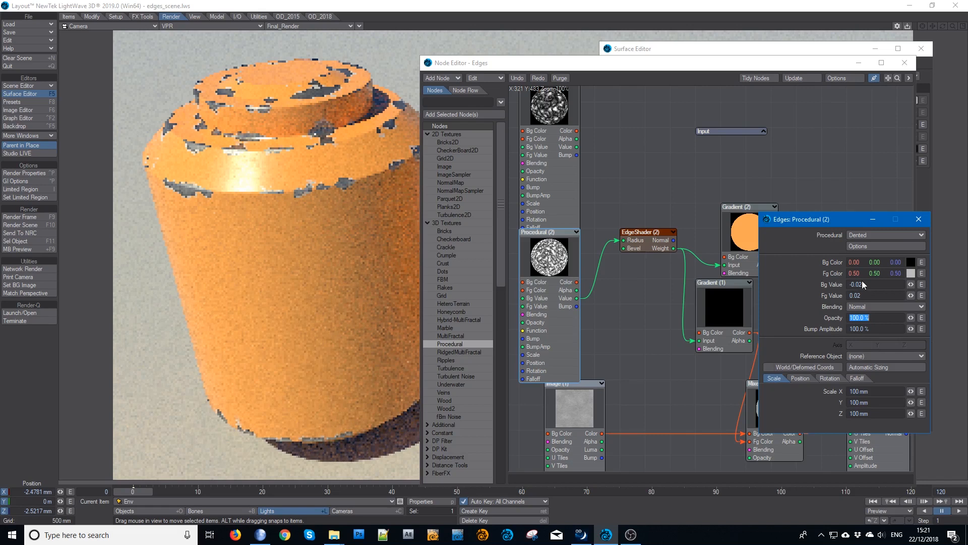
- Set Procedural (2)'s Bg Value to -0.015 and Fg Value to 0.015
left_click_drag(858, 284, 861, 284)
left_click(868, 297)
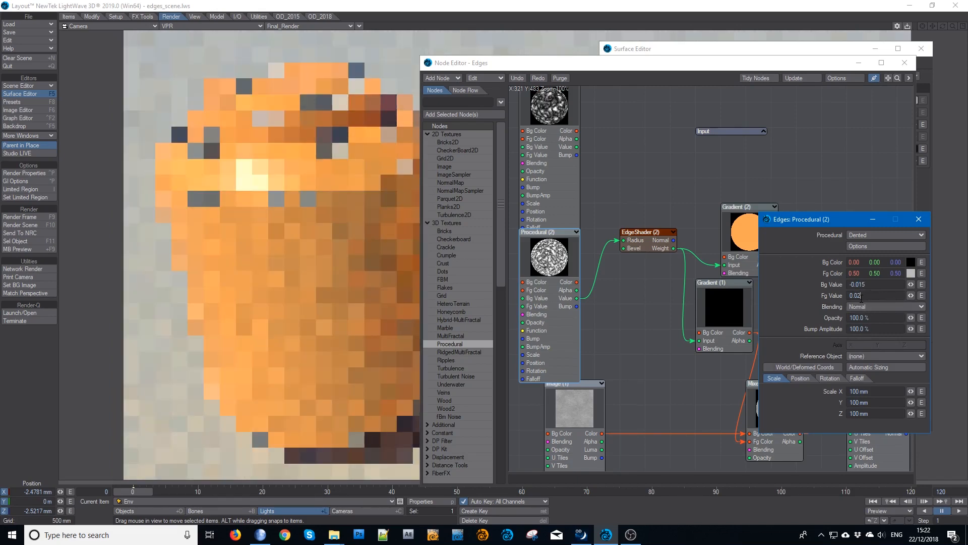
left_click_drag(858, 296, 879, 296)
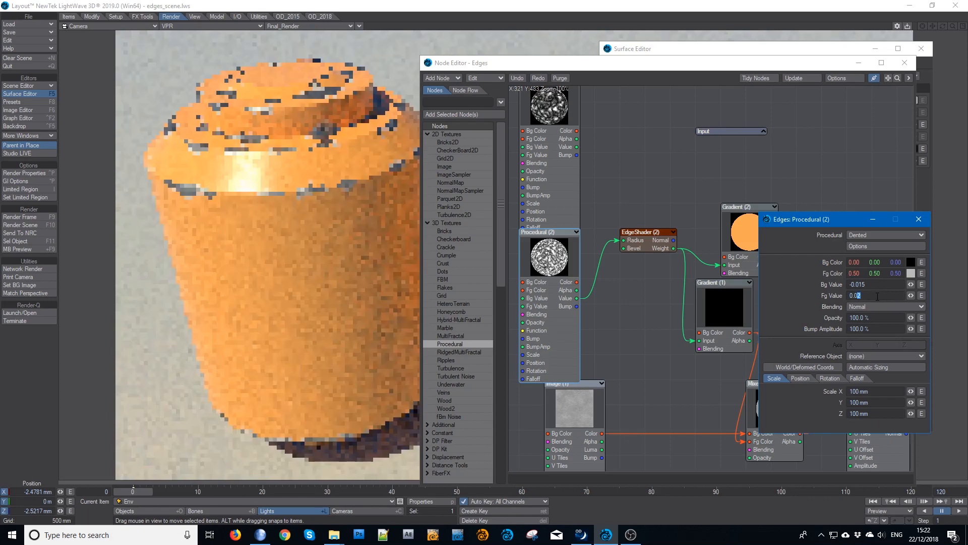
type("15")
key("Tab")
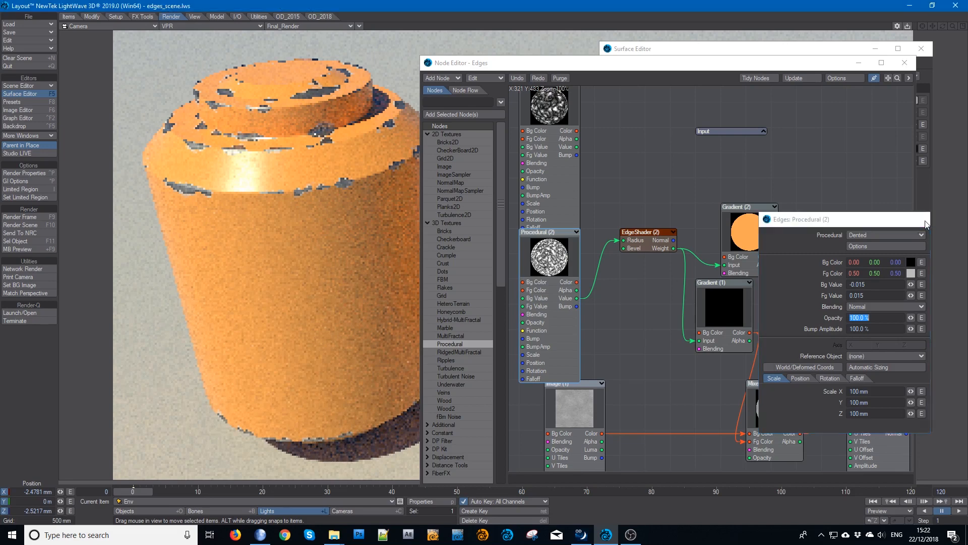
- Close Procedural (2)'s settings, the Node Editor and the Surface Editor to reveal the full render preview
left_click(919, 219)
left_click(905, 63)
left_click(925, 53)
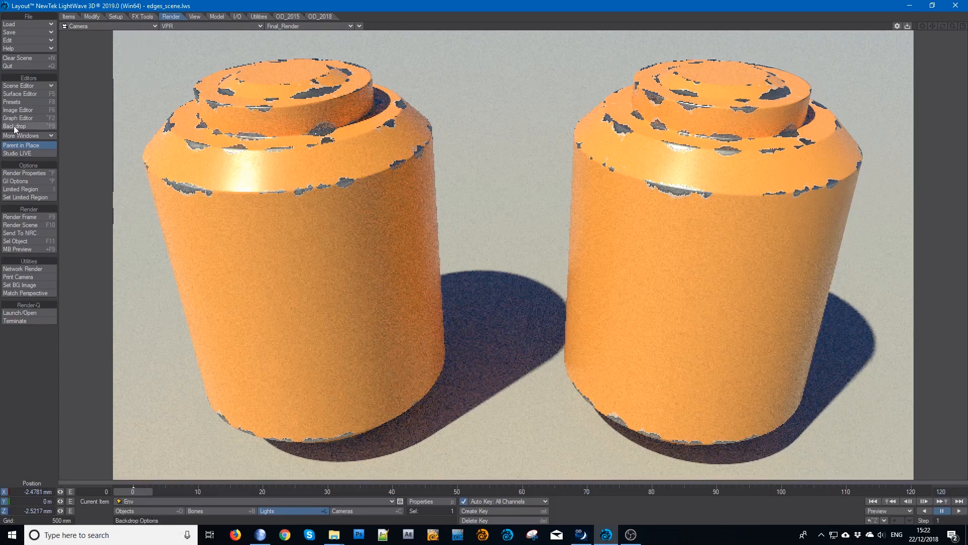
- Set the VPR renderer's Noise Filter to On - GPU in the render properties, and close them
left_click(24, 173)
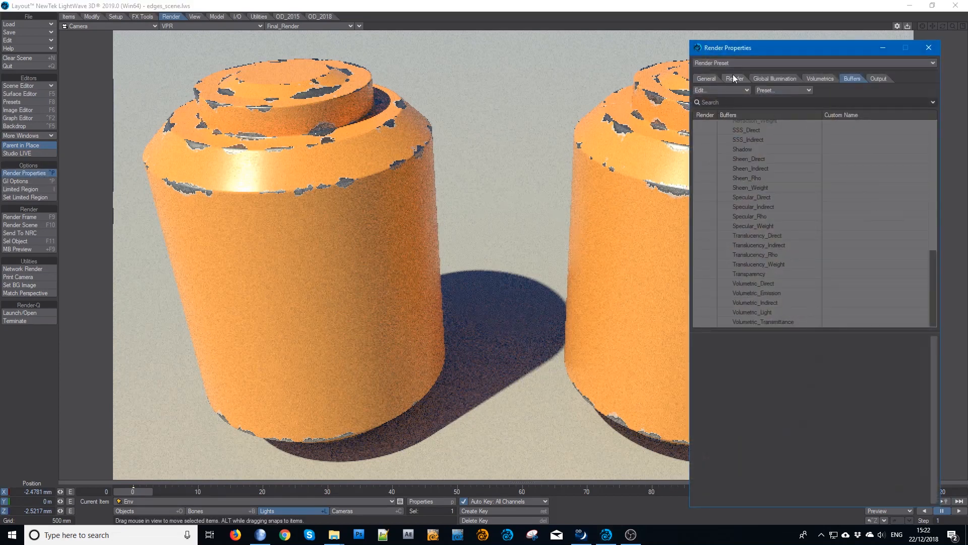
left_click(735, 78)
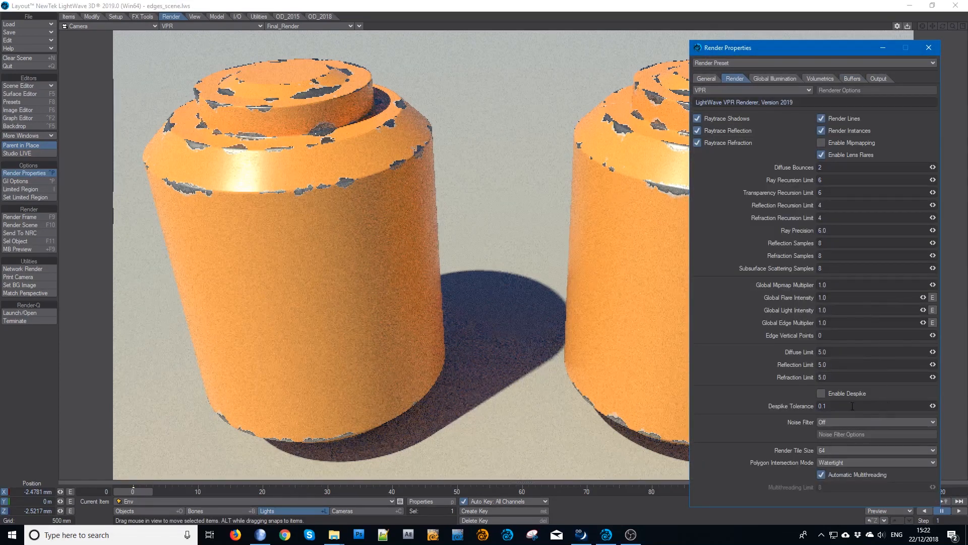
left_click(856, 421)
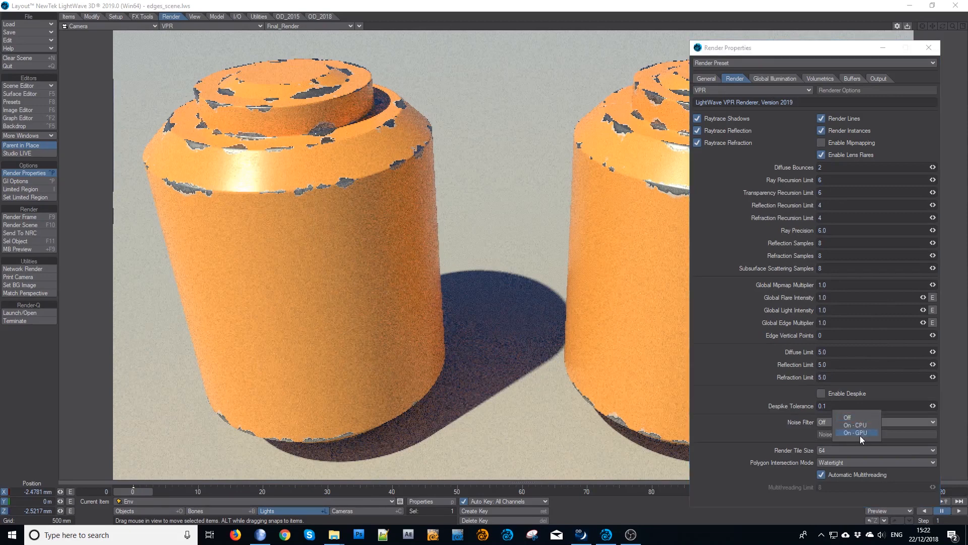
left_click(857, 433)
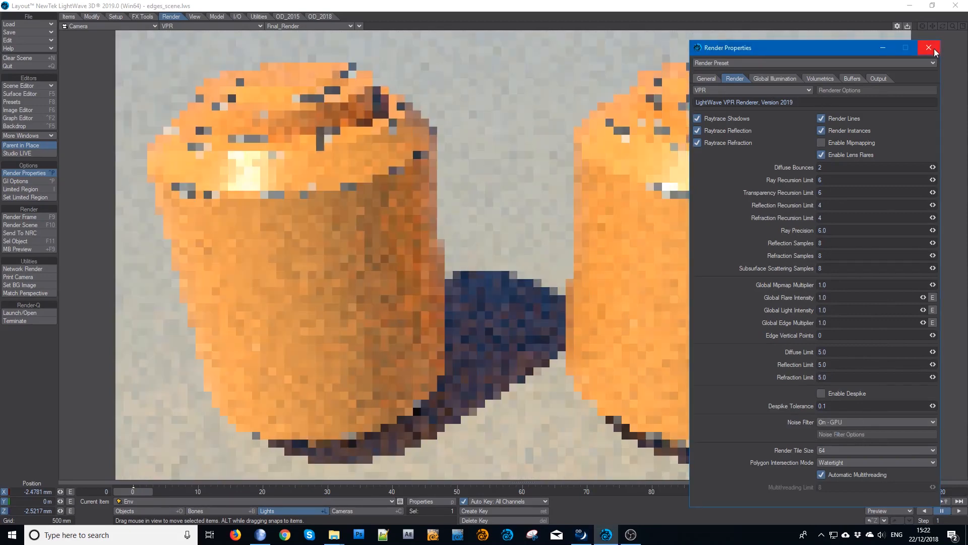
left_click(935, 50)
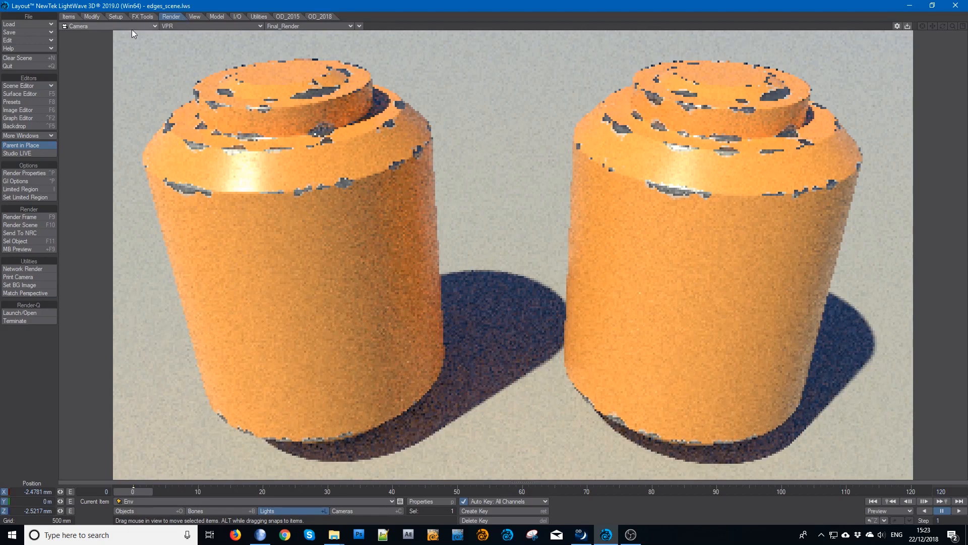
- Check the Noise Filter and Global Illumination settings in the render properties, and close them
left_click(30, 173)
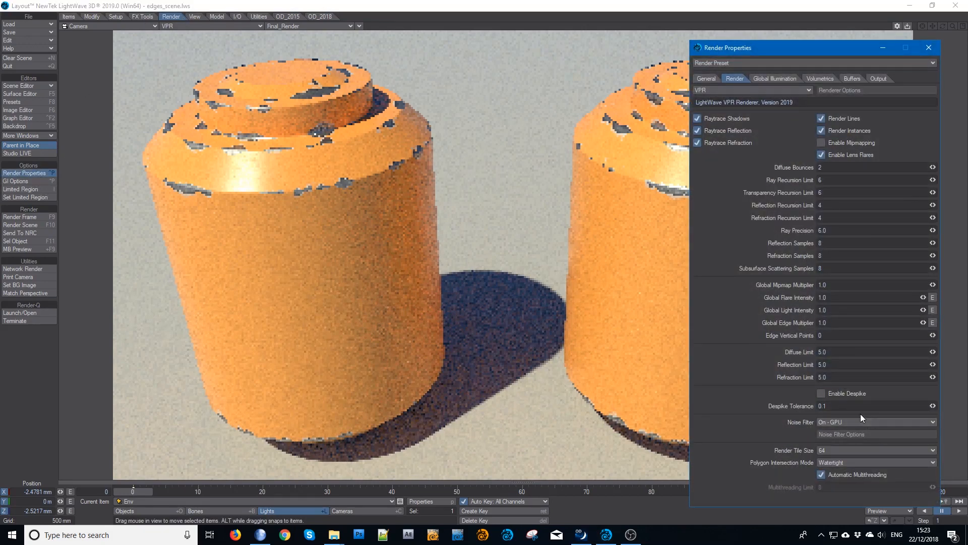
left_click(762, 78)
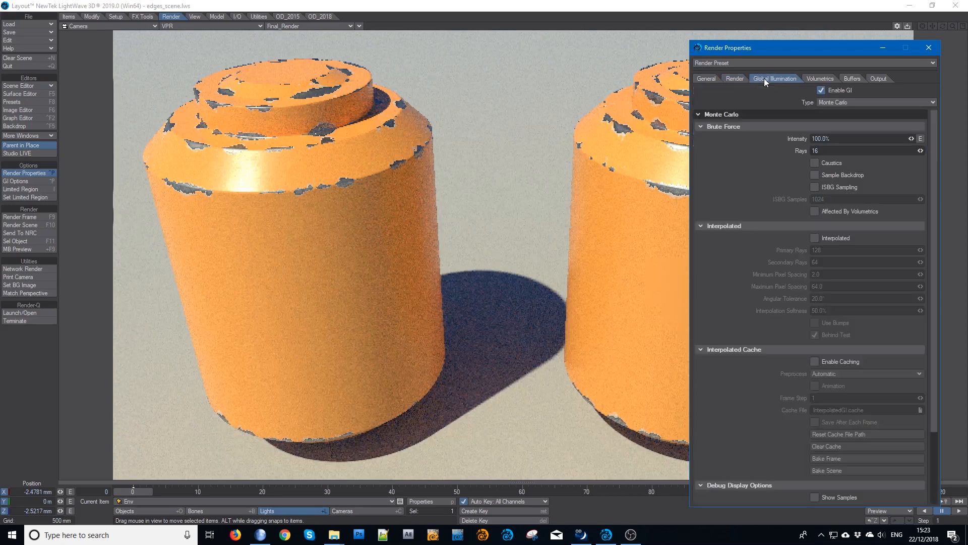
left_click(734, 79)
left_click(929, 48)
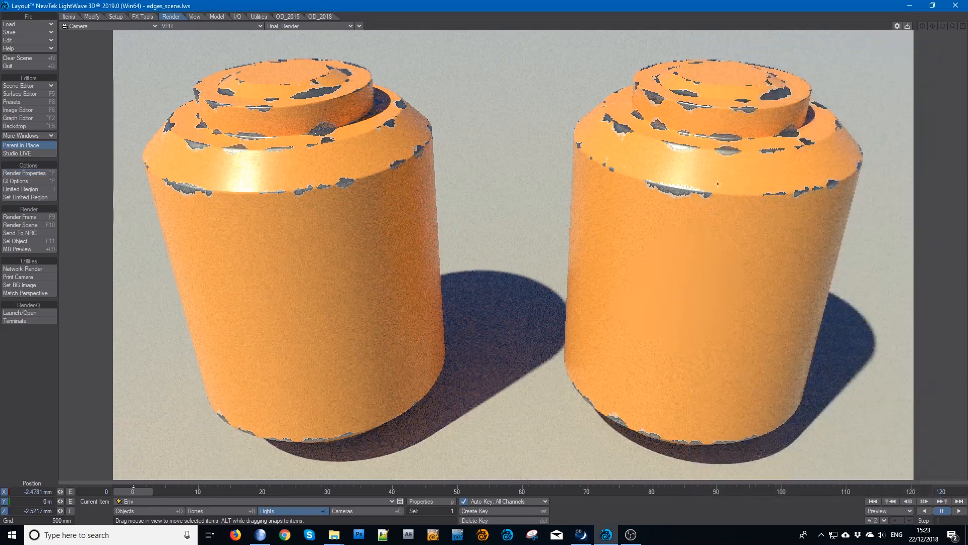